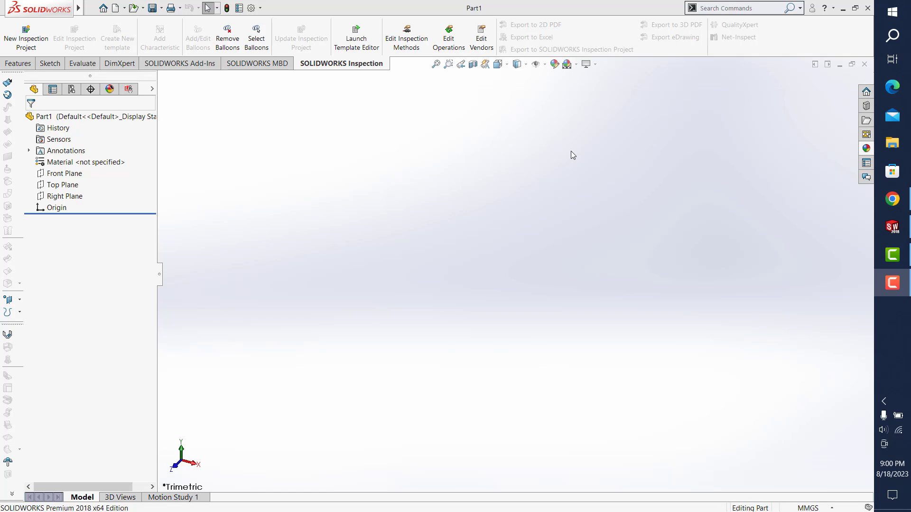
- Start a new sketch on the Front Plane
{"action": "left_click", "coordinate": [48, 64]}
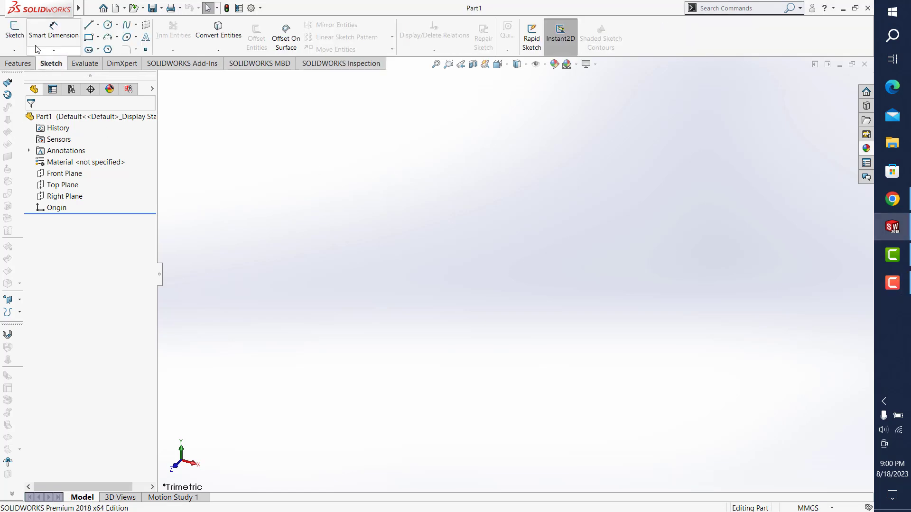
{"action": "left_click", "coordinate": [11, 27]}
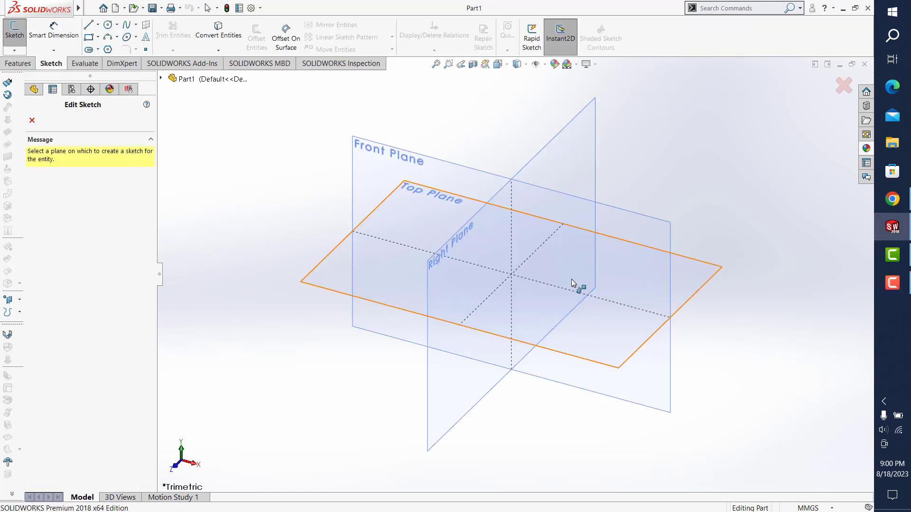
{"action": "left_click", "coordinate": [625, 214]}
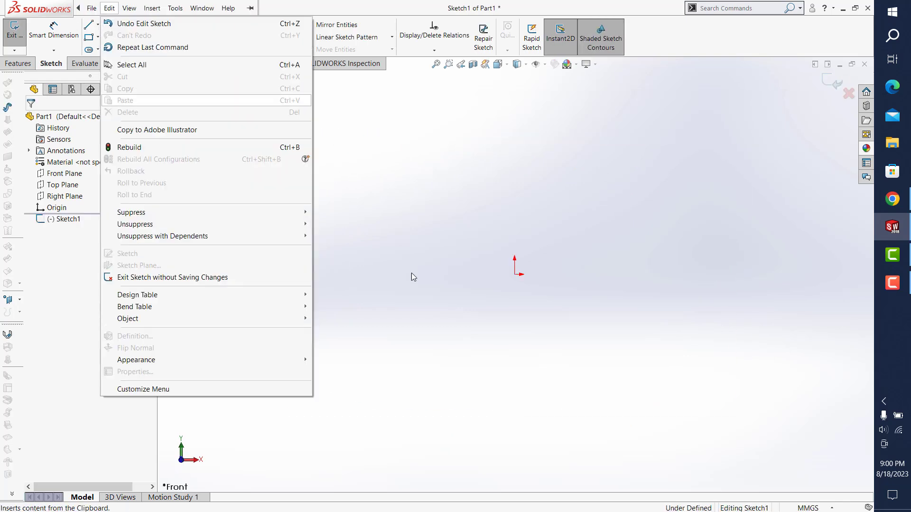
- Draw infinite construction lines: two vertical and three horizontal crossing at the origin
{"action": "left_click", "coordinate": [98, 24]}
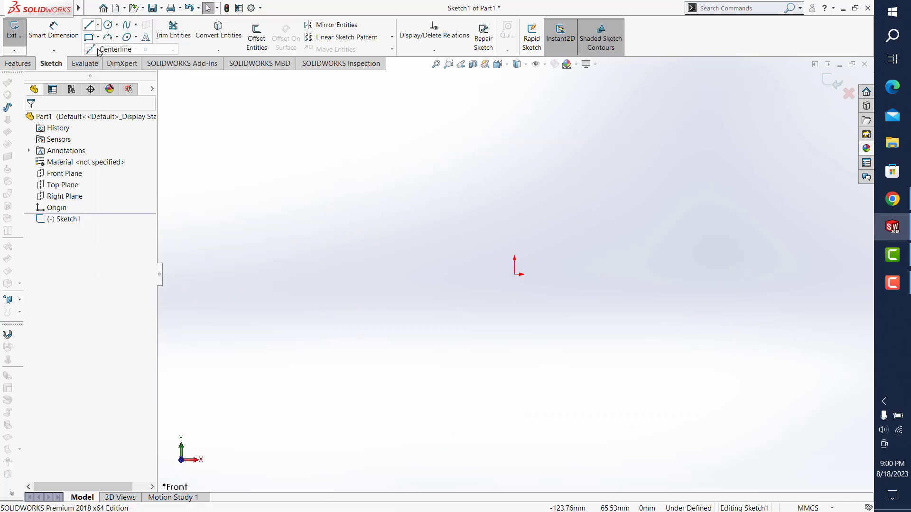
{"action": "left_click", "coordinate": [514, 275]}
{"action": "left_click", "coordinate": [521, 306]}
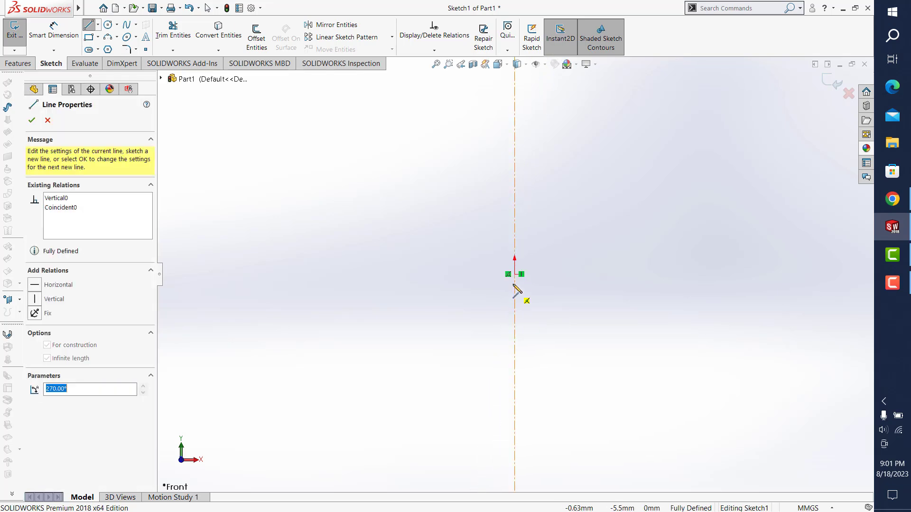
{"action": "left_click", "coordinate": [473, 274]}
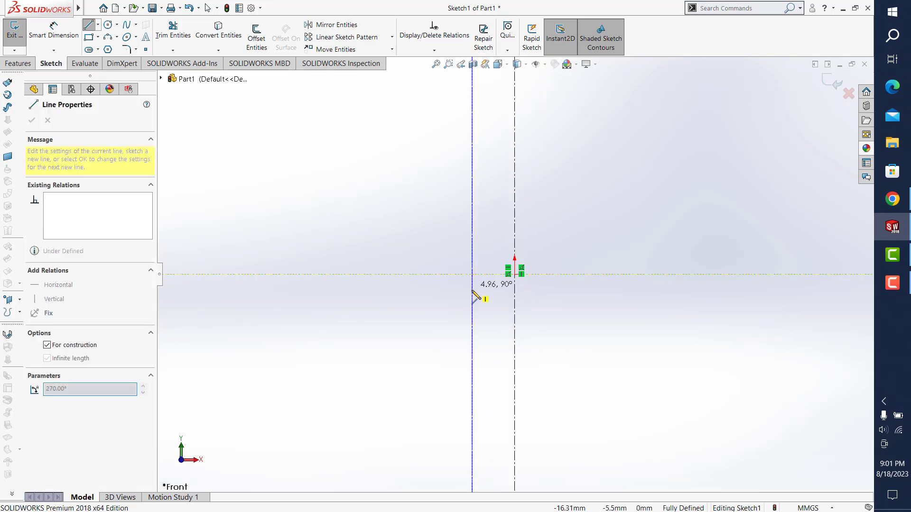
{"action": "left_click", "coordinate": [474, 285]}
{"action": "left_click", "coordinate": [472, 114]}
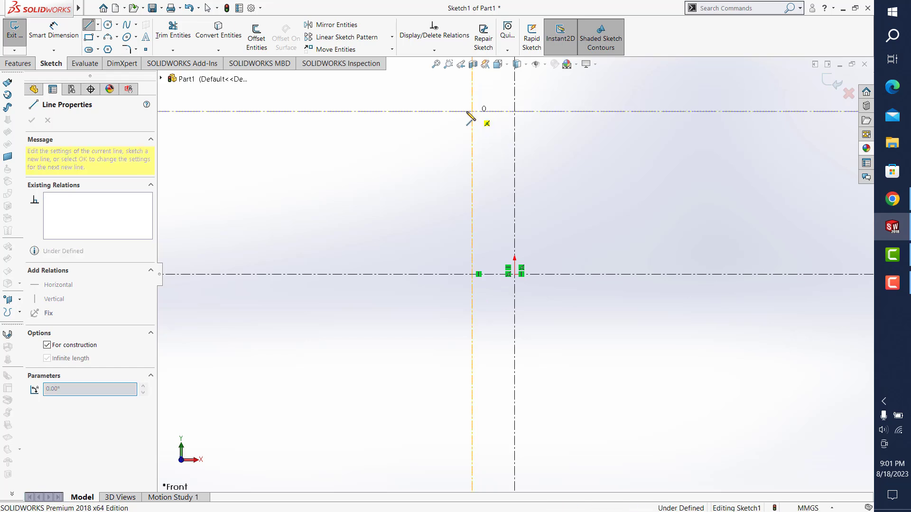
{"action": "left_click", "coordinate": [459, 127]}
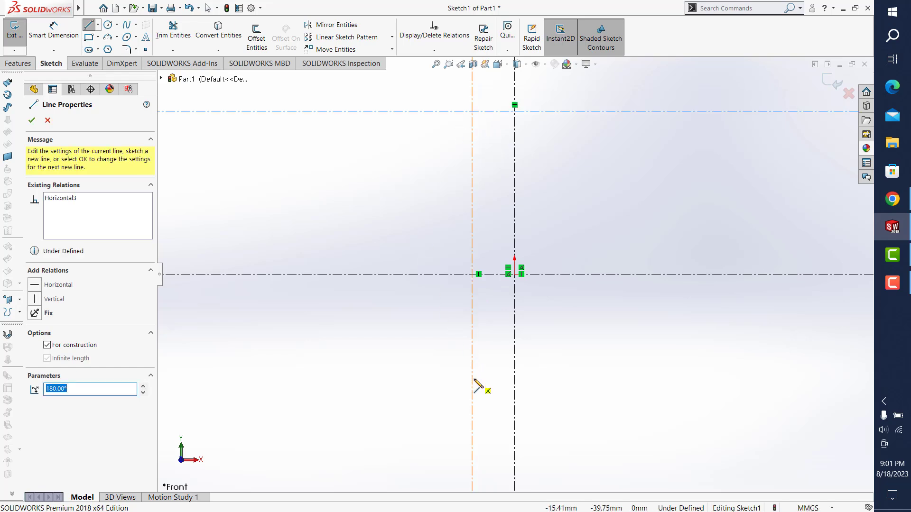
{"action": "left_click", "coordinate": [474, 379]}
{"action": "left_click", "coordinate": [427, 378]}
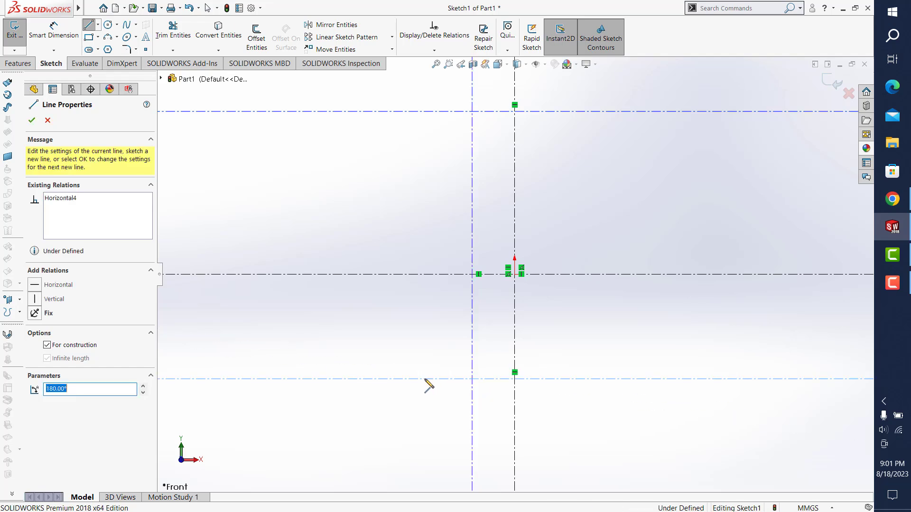
{"action": "key", "text": "Escape"}
{"action": "left_click", "coordinate": [47, 26]}
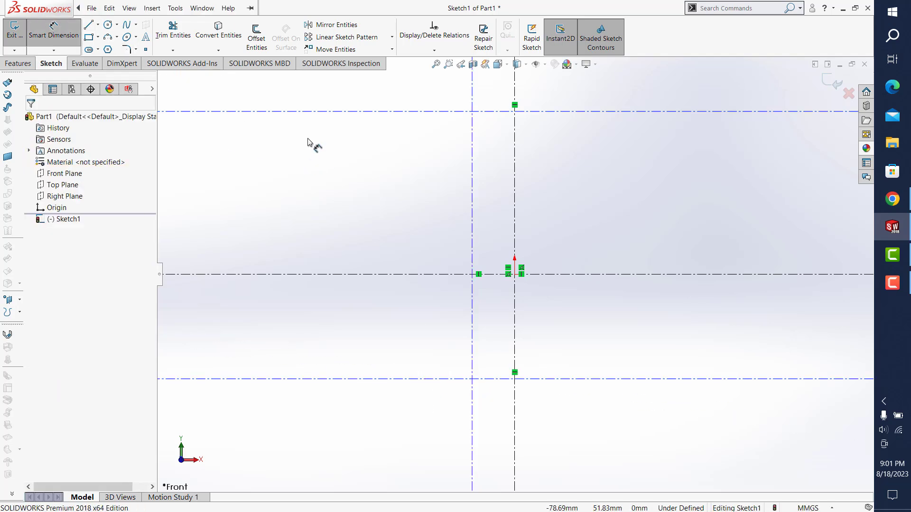
- Dimension the top and bottom lines 80 mm apart and centre-to-bottom 40 mm
{"action": "left_click", "coordinate": [349, 112]}
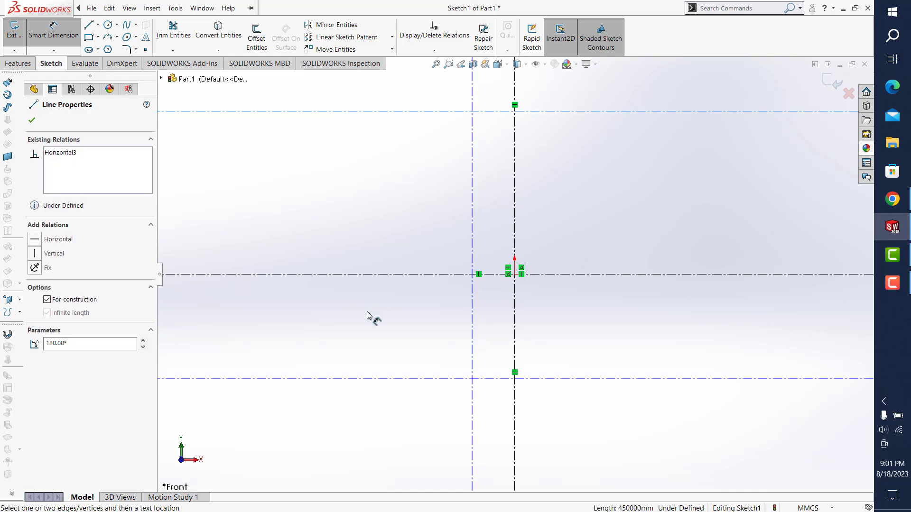
{"action": "left_click", "coordinate": [364, 379]}
{"action": "left_click", "coordinate": [346, 329]}
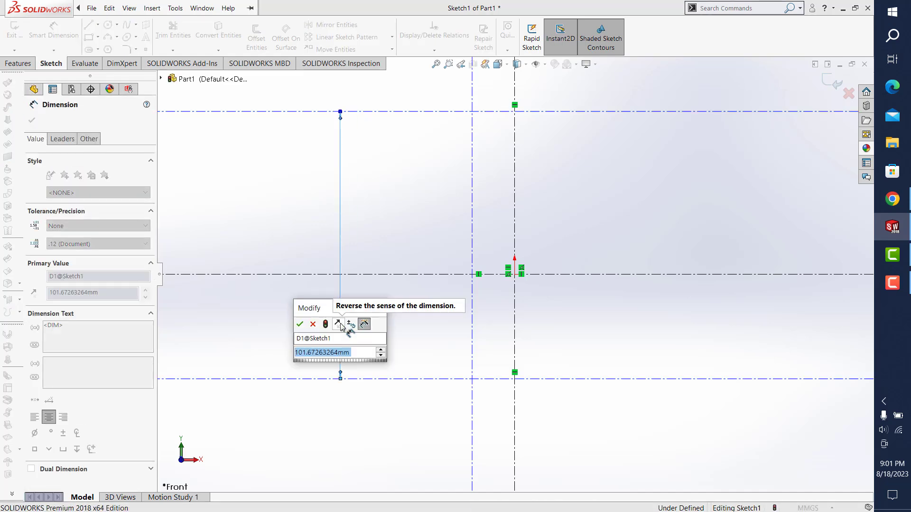
{"action": "type", "text": "80"}
{"action": "key", "text": "Return"}
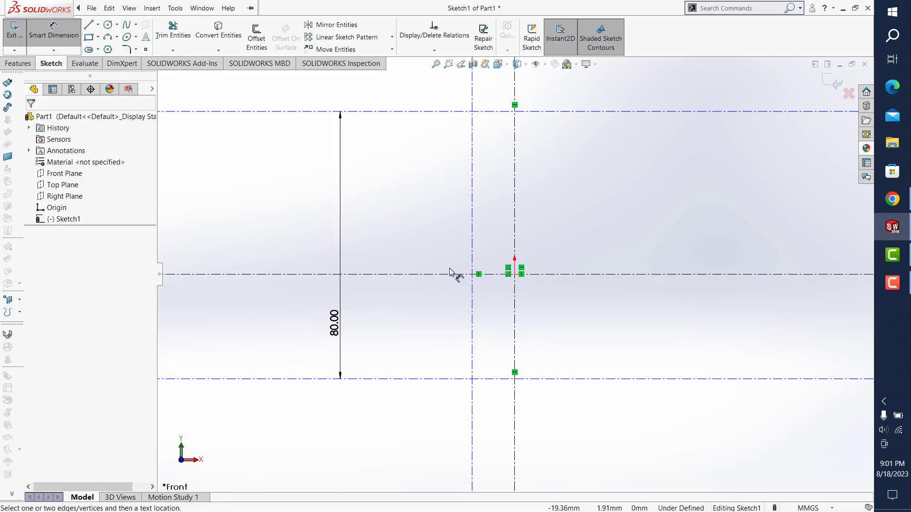
{"action": "left_click", "coordinate": [451, 274]}
{"action": "left_click", "coordinate": [432, 379]}
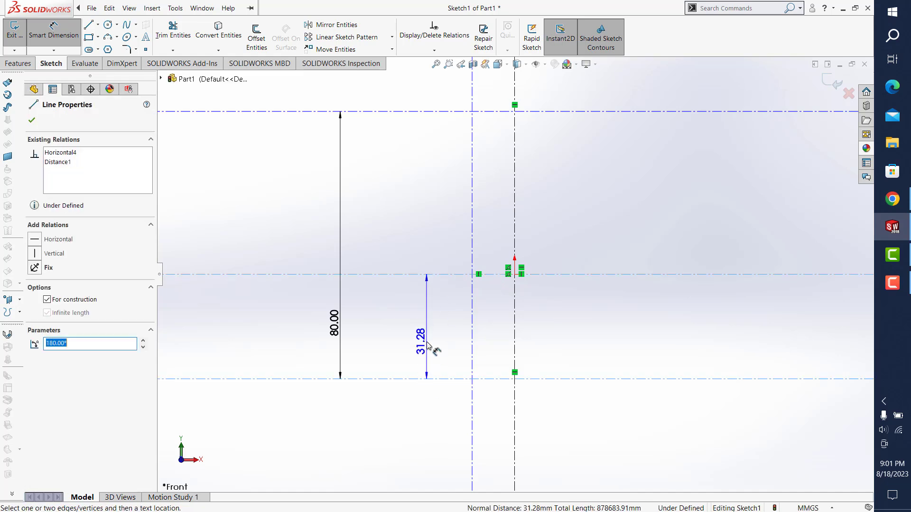
{"action": "left_click", "coordinate": [427, 345]}
{"action": "type", "text": "40"}
{"action": "key", "text": "Return"}
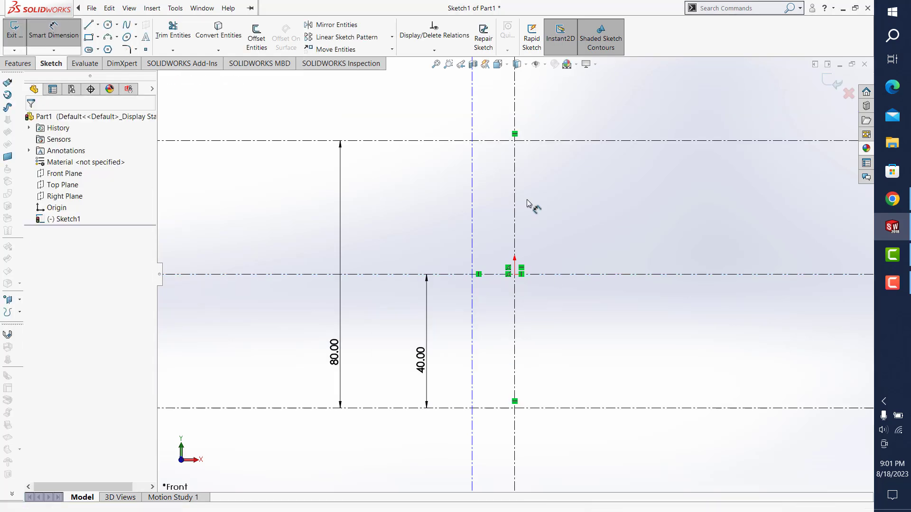
- Set the gap between the two vertical lines to 10 mm
{"action": "left_click", "coordinate": [515, 205]}
{"action": "left_click", "coordinate": [472, 207]}
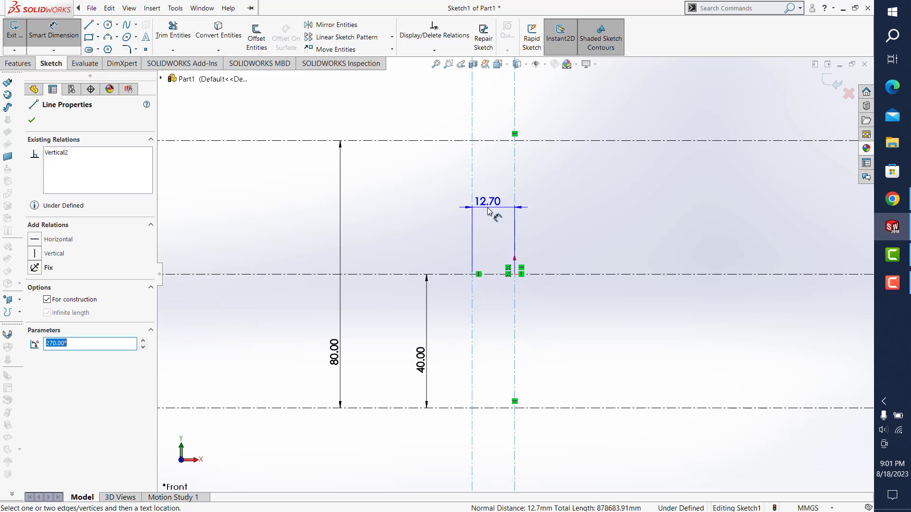
{"action": "left_click", "coordinate": [489, 211]}
{"action": "type", "text": "10"}
{"action": "key", "text": "Return"}
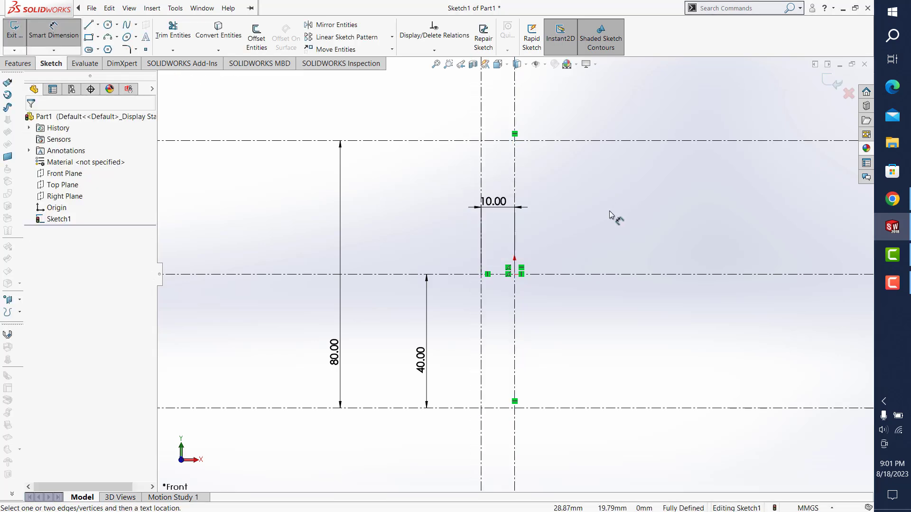
- Draw a three-point arc from the top line to the bottom line, bulging left
{"action": "left_click", "coordinate": [108, 37]}
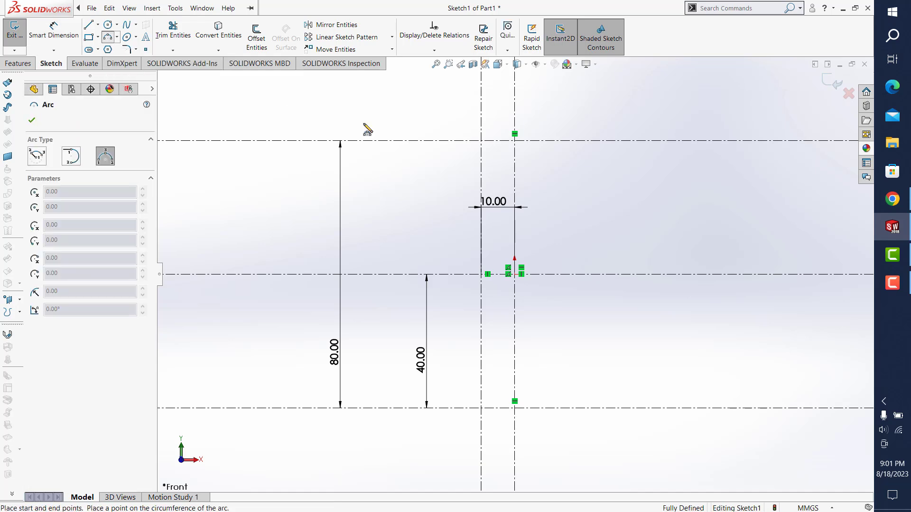
{"action": "left_click", "coordinate": [462, 141]}
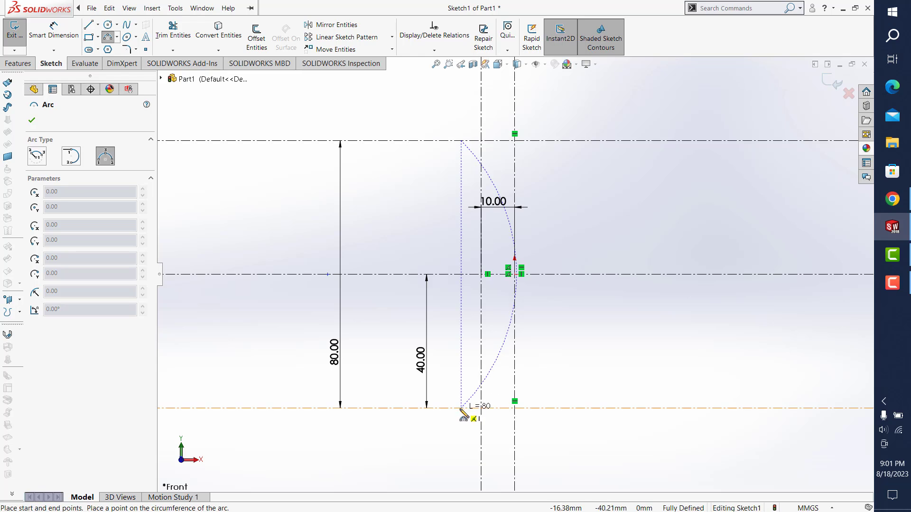
{"action": "left_click", "coordinate": [461, 408]}
{"action": "left_click", "coordinate": [387, 280]}
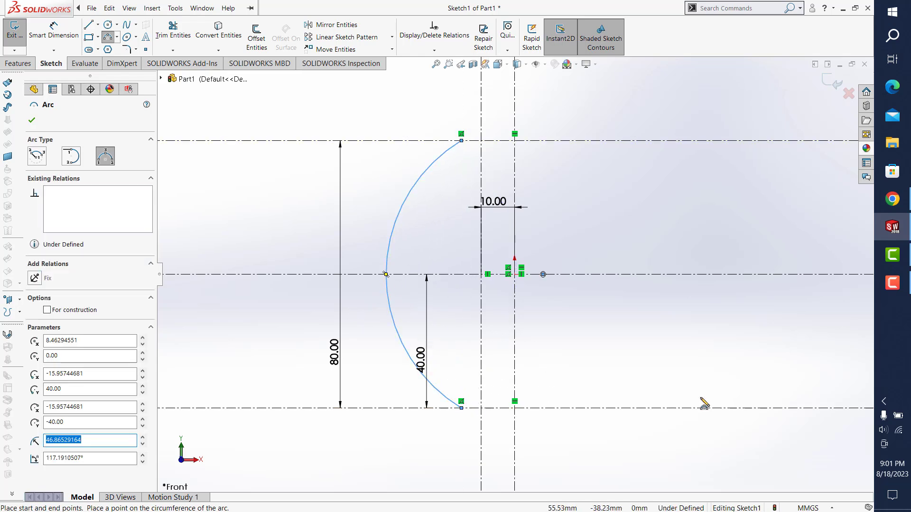
{"action": "key", "text": "Escape"}
- Make the arc's centre coincident with the horizontal centerline and the offset vertical line
{"action": "left_click", "coordinate": [543, 275]}
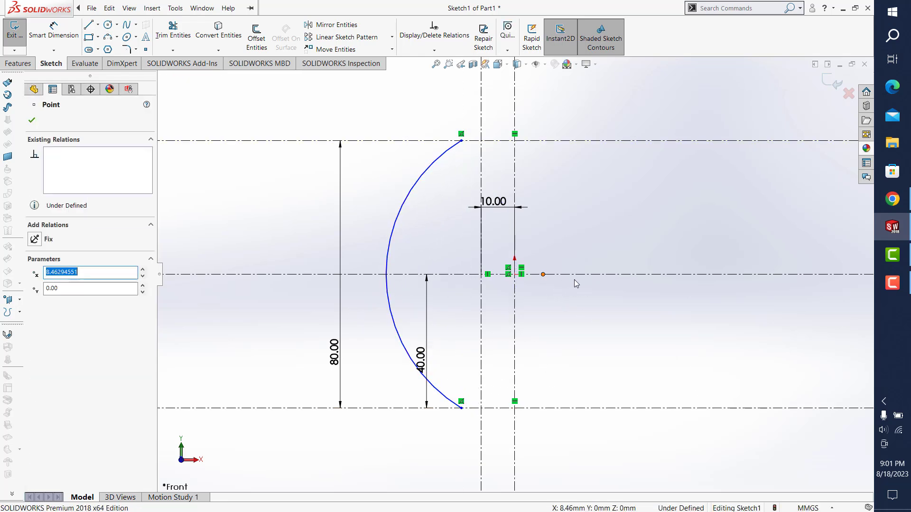
{"action": "left_click", "coordinate": [576, 274], "text": "ctrl"}
{"action": "left_click", "coordinate": [35, 288]}
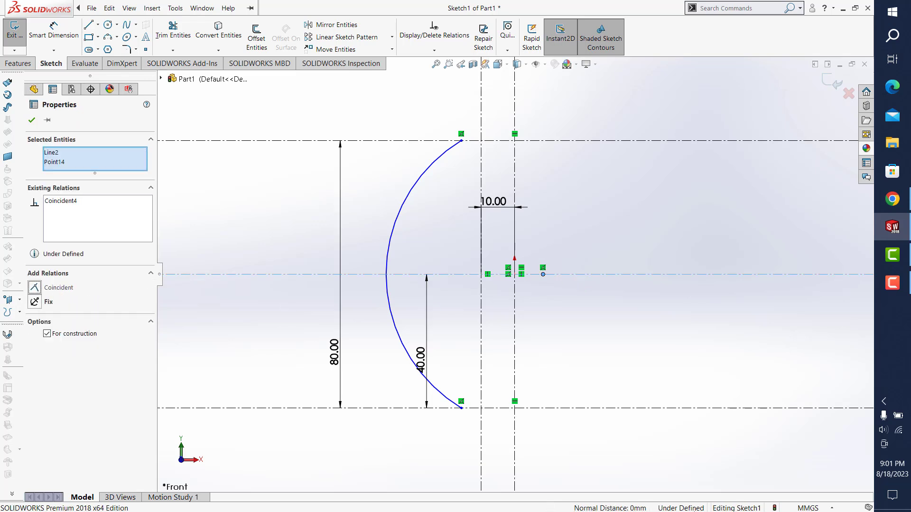
{"action": "left_click", "coordinate": [743, 479]}
{"action": "left_click", "coordinate": [54, 30]}
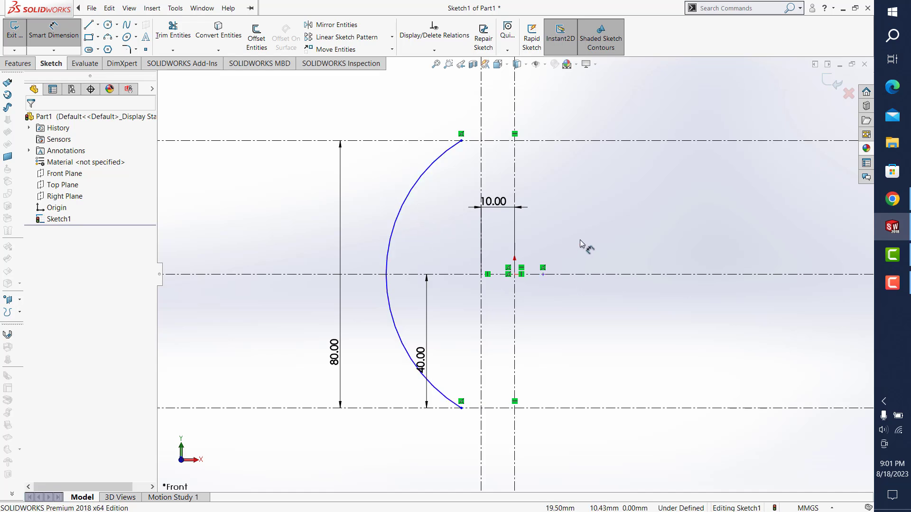
{"action": "key", "text": "Escape"}
{"action": "left_click", "coordinate": [542, 273]}
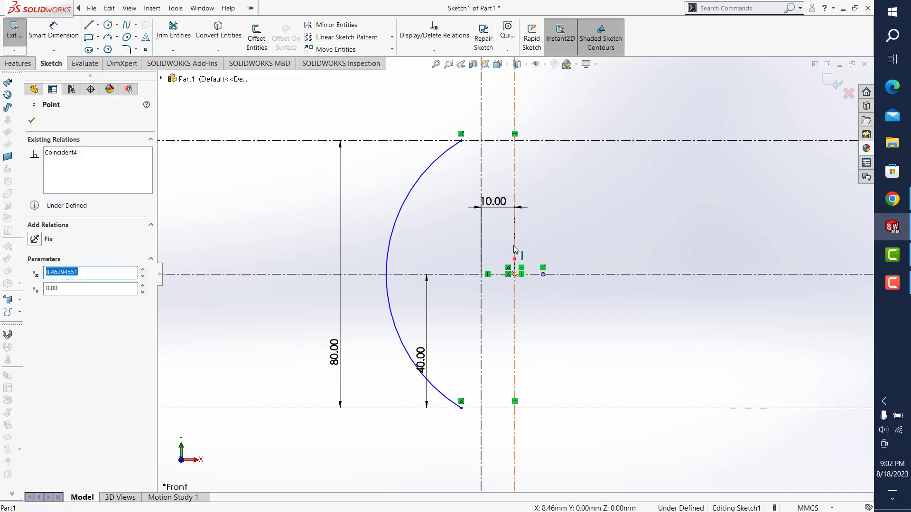
{"action": "left_click", "coordinate": [482, 245], "text": "ctrl"}
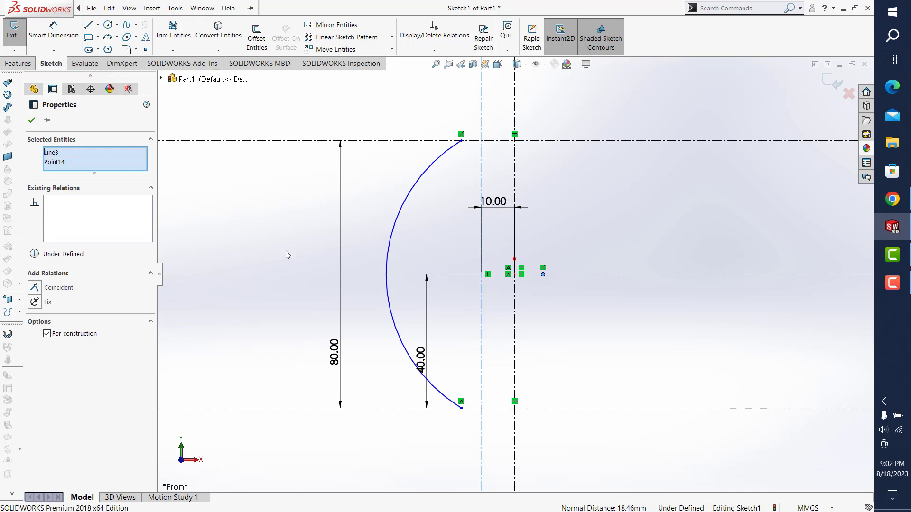
{"action": "left_click", "coordinate": [36, 288]}
- Give the arc a 50 mm radius dimension
{"action": "left_click", "coordinate": [631, 201]}
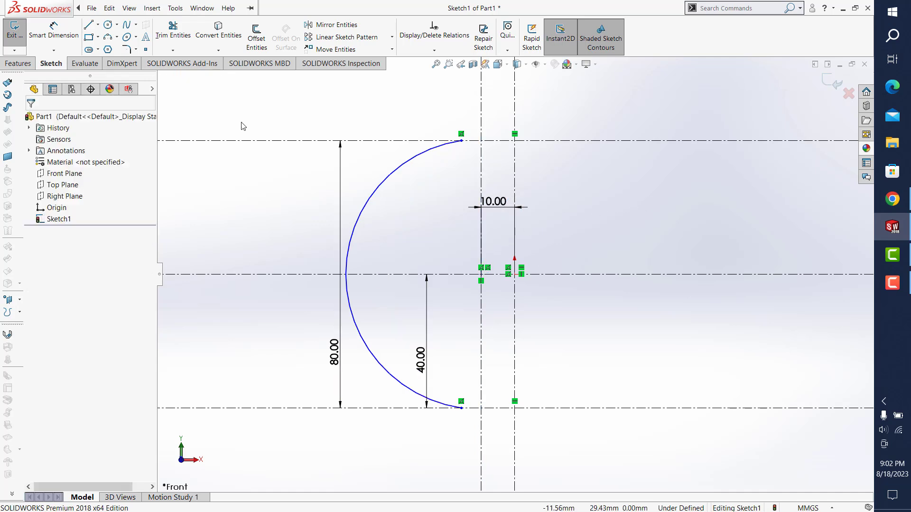
{"action": "left_click", "coordinate": [54, 29]}
{"action": "left_click", "coordinate": [402, 172]}
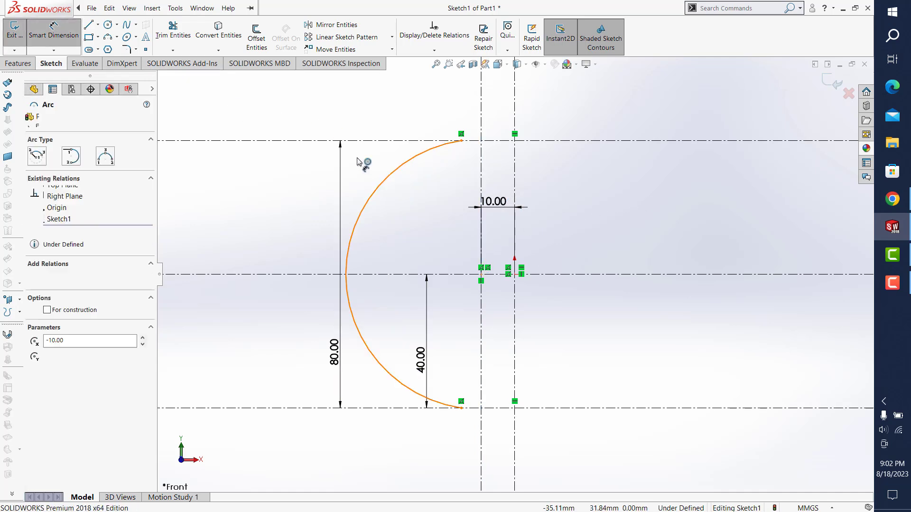
{"action": "left_click", "coordinate": [353, 160]}
{"action": "type", "text": "50"}
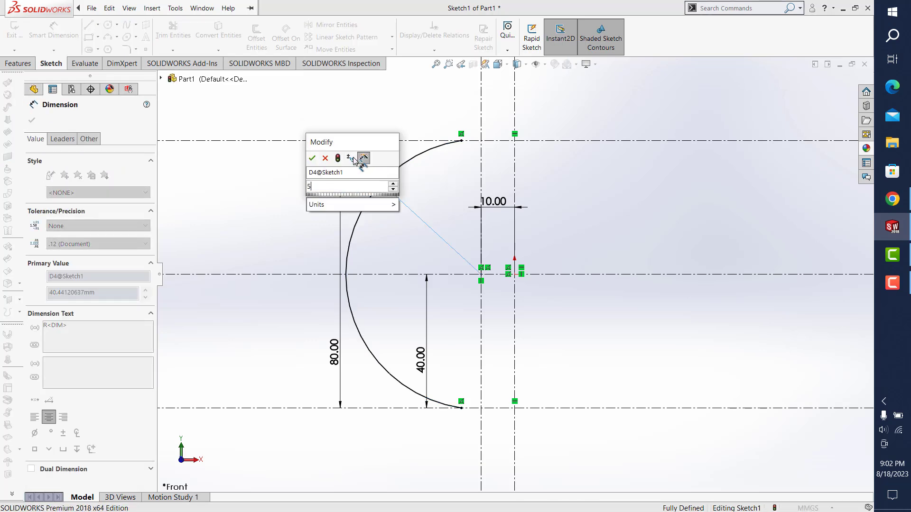
{"action": "key", "text": "Return"}
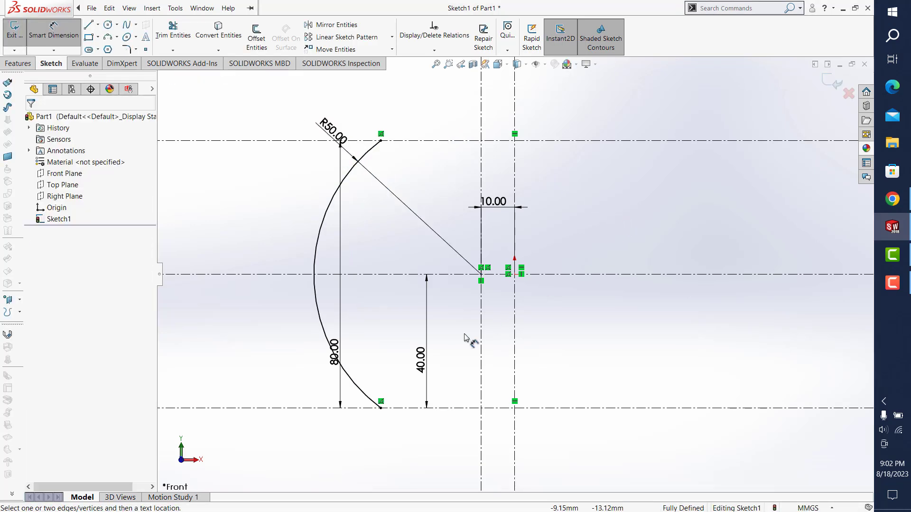
- Flip the 10 mm gap dimension to -10 mm and exit Sketch1
{"action": "double_click", "coordinate": [493, 201]}
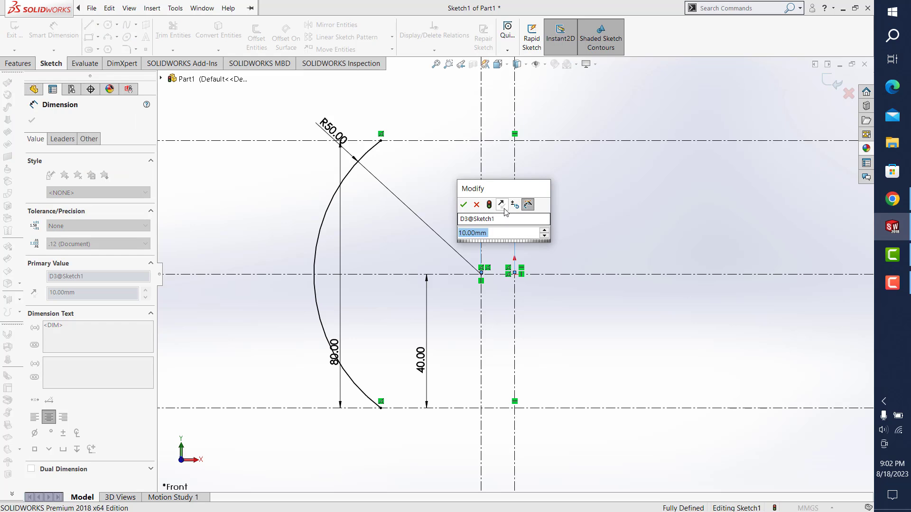
{"action": "left_click", "coordinate": [503, 208]}
{"action": "left_click", "coordinate": [669, 219]}
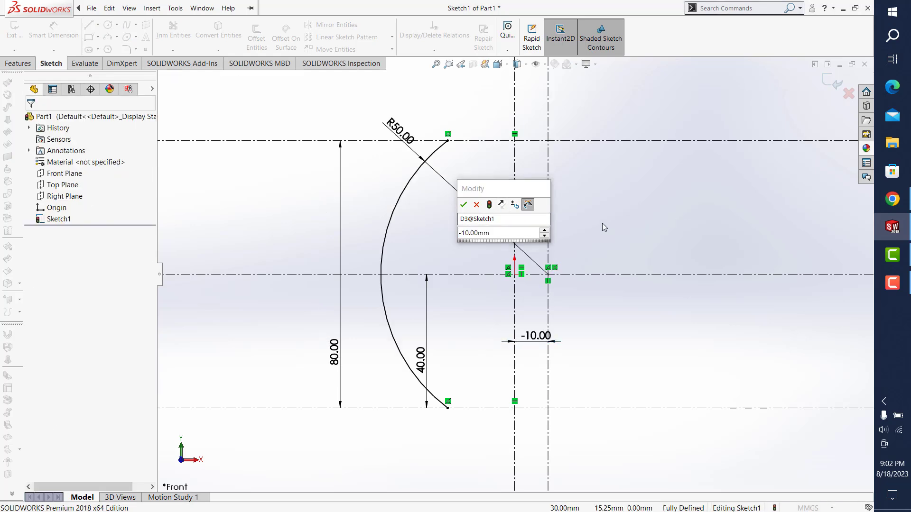
{"action": "left_click", "coordinate": [464, 205]}
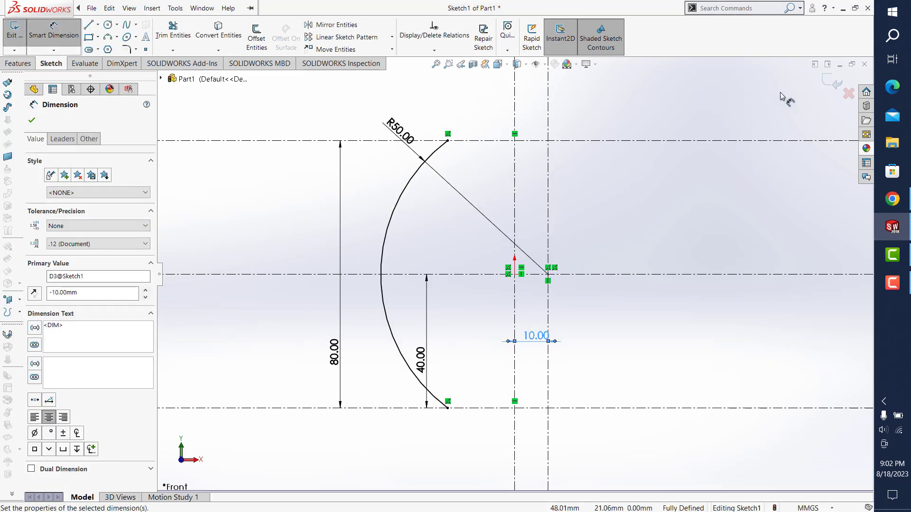
{"action": "left_click", "coordinate": [826, 85]}
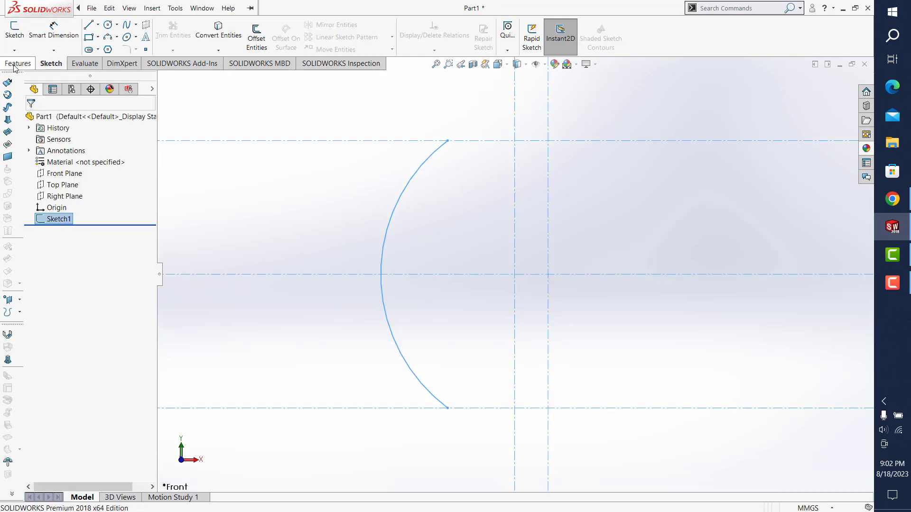
- Revolve the arc 360° about Line3 into Surface-Revolve1
{"action": "left_click", "coordinate": [7, 94]}
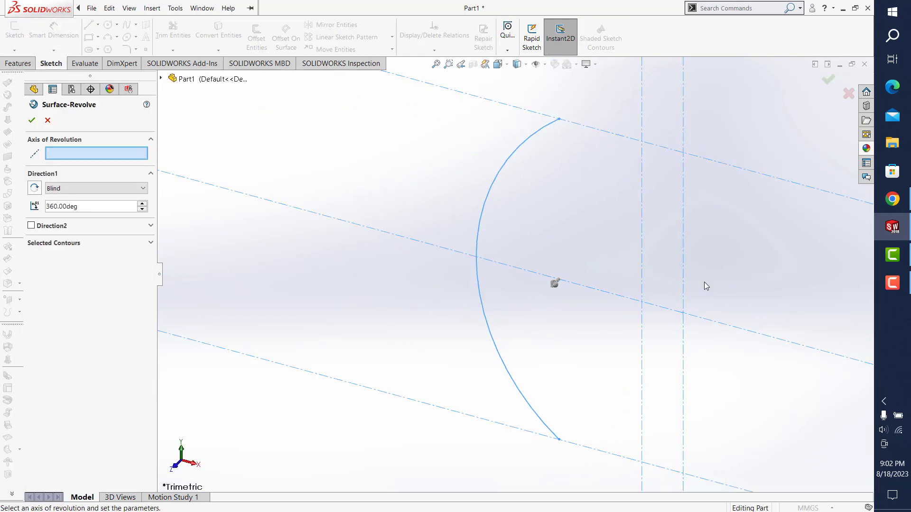
{"action": "left_click", "coordinate": [686, 254]}
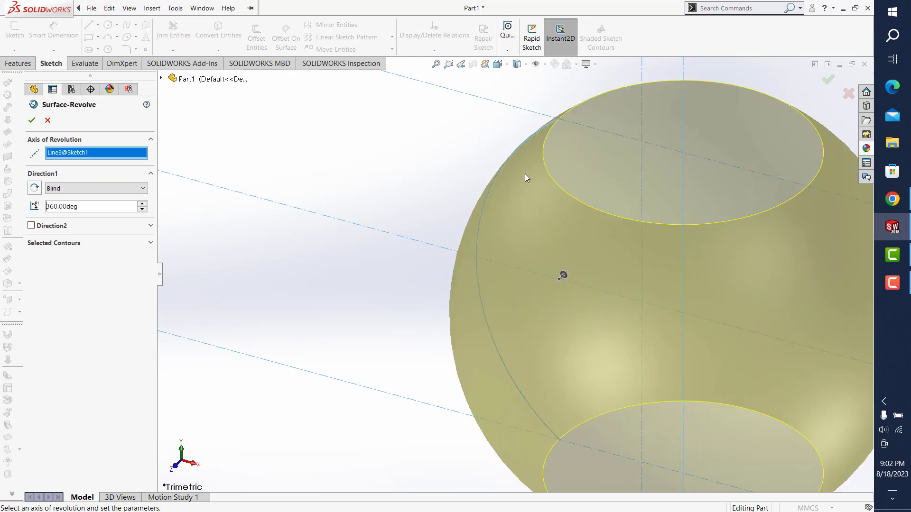
{"action": "left_click", "coordinate": [436, 64]}
{"action": "mouse_move", "coordinate": [559, 252]}
{"action": "middle_mouse_down"}
{"action": "mouse_move", "coordinate": [693, 263]}
{"action": "mouse_move", "coordinate": [691, 301]}
{"action": "mouse_move", "coordinate": [657, 297]}
{"action": "mouse_move", "coordinate": [669, 276]}
{"action": "mouse_move", "coordinate": [669, 289]}
{"action": "middle_mouse_up"}
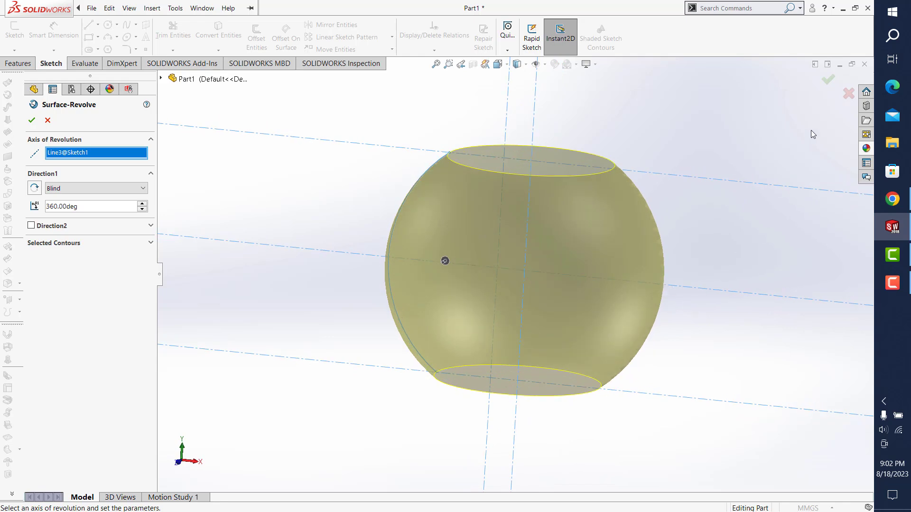
{"action": "left_click", "coordinate": [825, 83]}
- Orbit the model to an angled view and start a new sketch
{"action": "mouse_move", "coordinate": [648, 185]}
{"action": "middle_mouse_down"}
{"action": "mouse_move", "coordinate": [620, 285]}
{"action": "mouse_move", "coordinate": [609, 250]}
{"action": "mouse_move", "coordinate": [689, 242]}
{"action": "middle_mouse_up"}
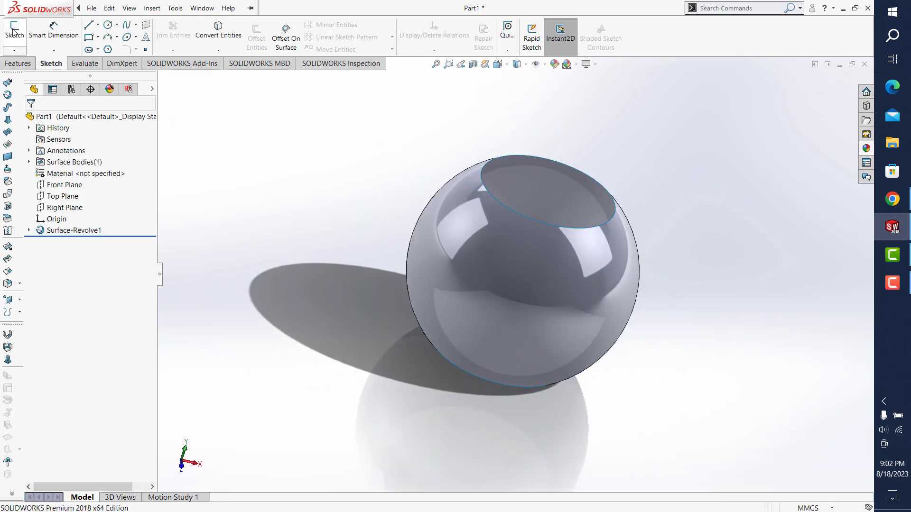
{"action": "left_click", "coordinate": [85, 63]}
{"action": "left_click", "coordinate": [48, 63]}
{"action": "left_click", "coordinate": [18, 32]}
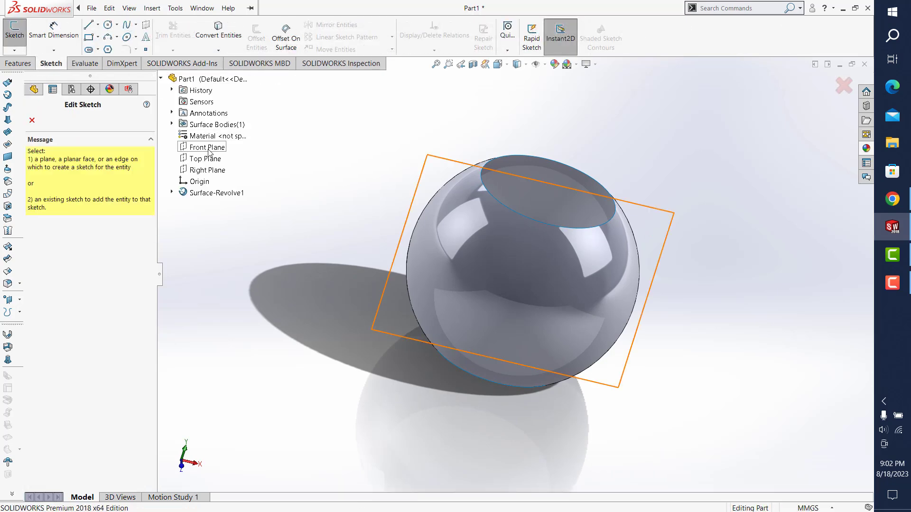
- Place a sketch on the Front Plane, then exit and discard it empty
{"action": "left_click", "coordinate": [207, 148]}
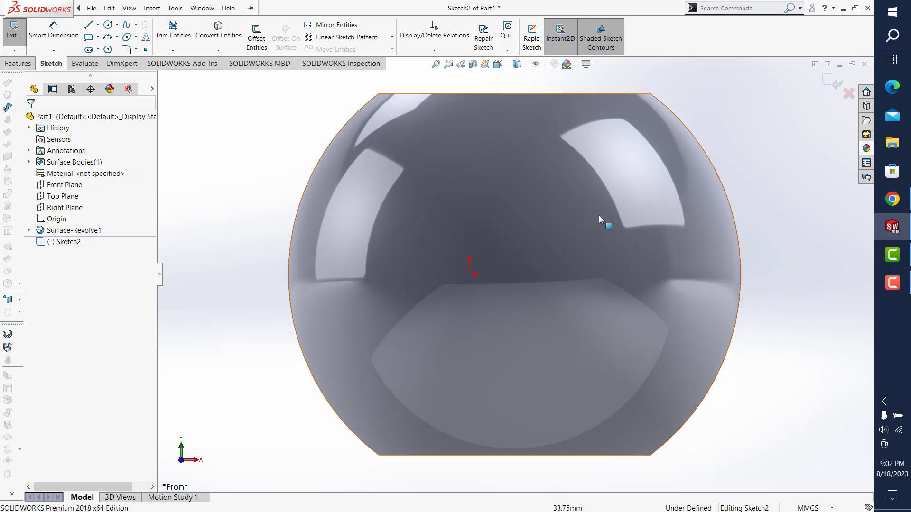
{"action": "left_click", "coordinate": [847, 95]}
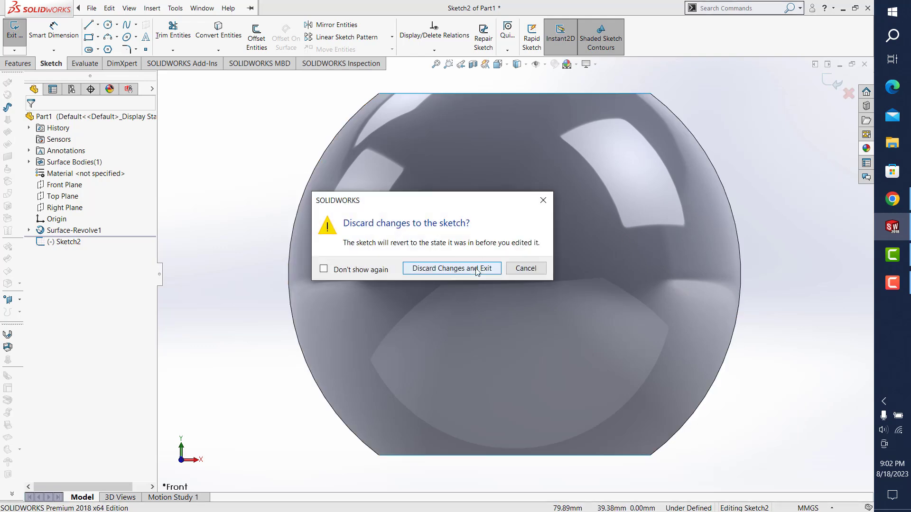
{"action": "left_click", "coordinate": [491, 269]}
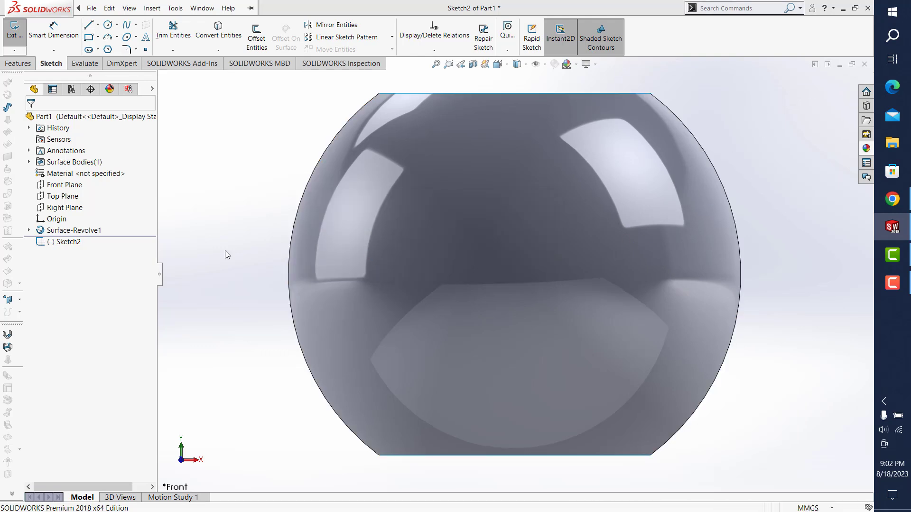
- Change Surface-Revolve1's axis of revolution to Line1
{"action": "left_click", "coordinate": [84, 231]}
{"action": "left_click", "coordinate": [93, 206]}
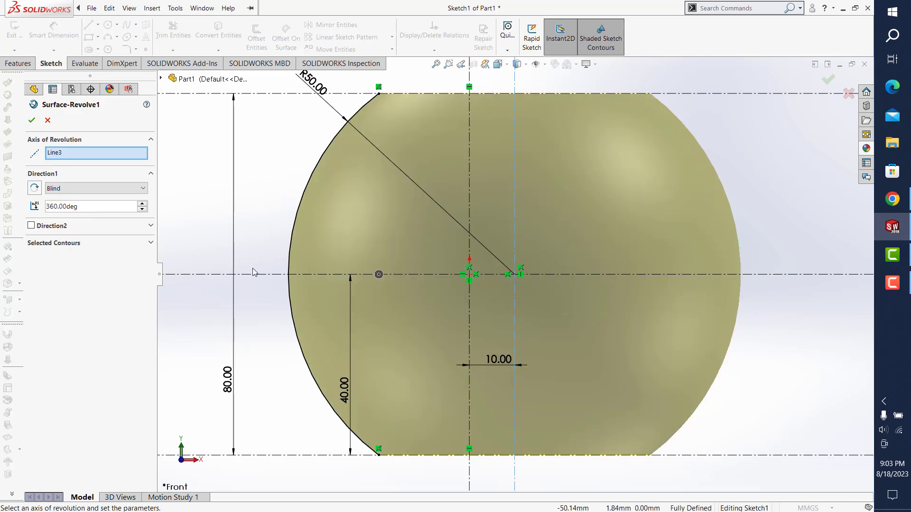
{"action": "left_click", "coordinate": [468, 311]}
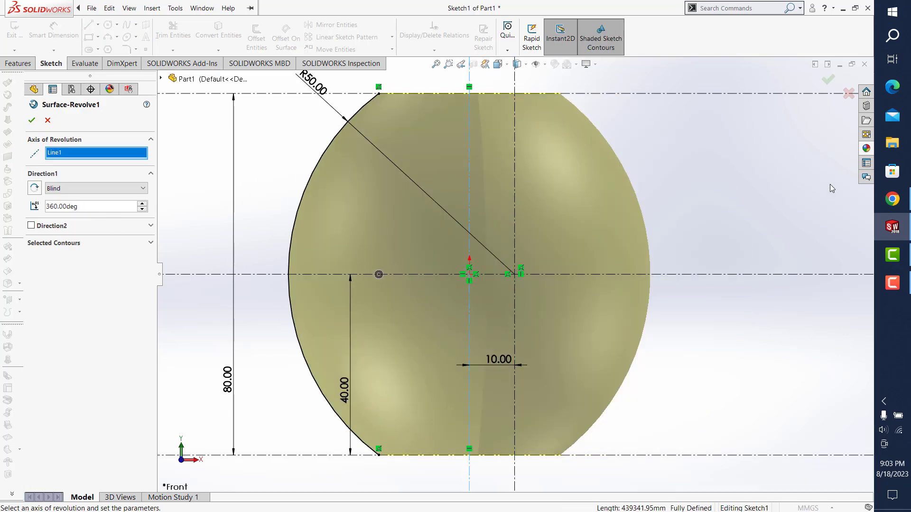
{"action": "left_click", "coordinate": [829, 81]}
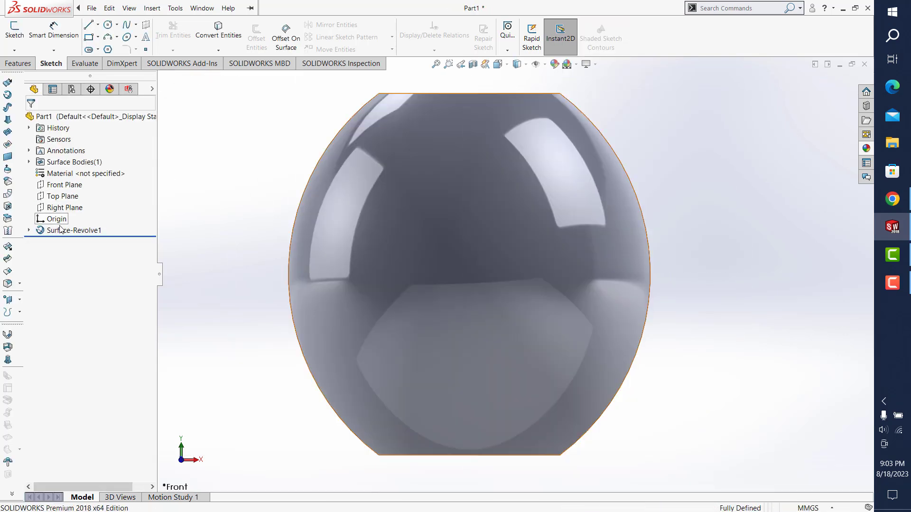
{"action": "left_click", "coordinate": [23, 38]}
- On the Front Plane with Hidden Lines Visible, draw a vertical centerline through the origin
{"action": "left_click", "coordinate": [160, 80]}
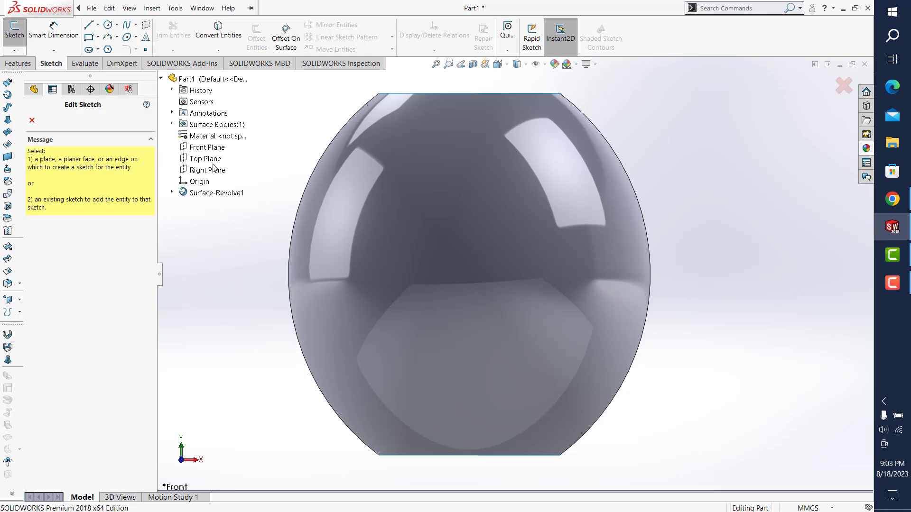
{"action": "left_click", "coordinate": [214, 147]}
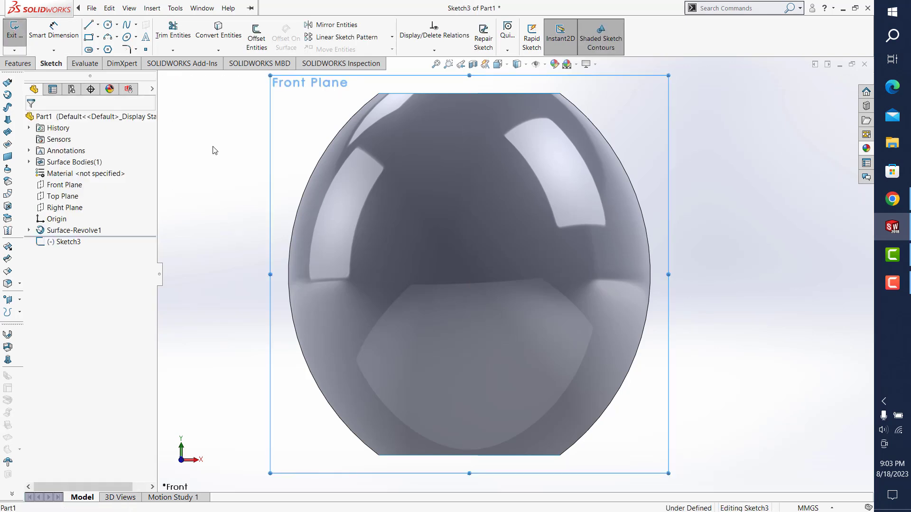
{"action": "left_click", "coordinate": [518, 64]}
{"action": "left_click", "coordinate": [519, 107]}
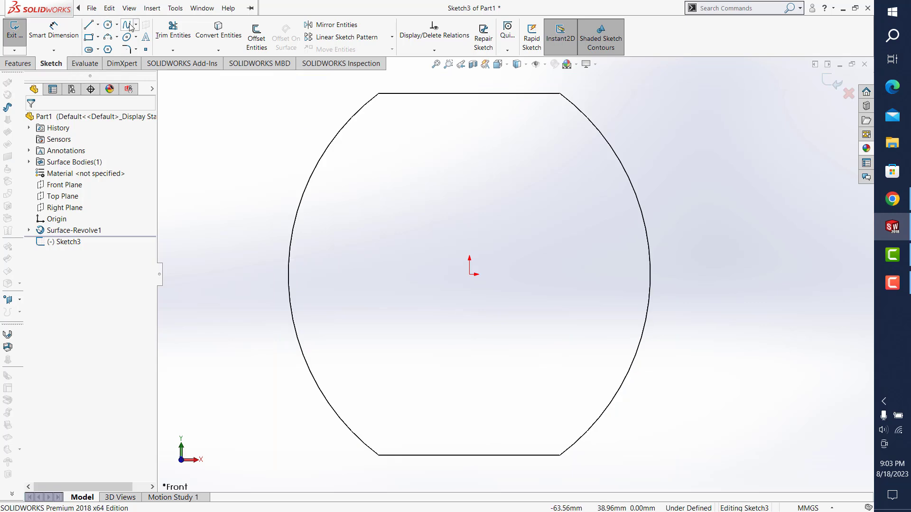
{"action": "left_click", "coordinate": [97, 28]}
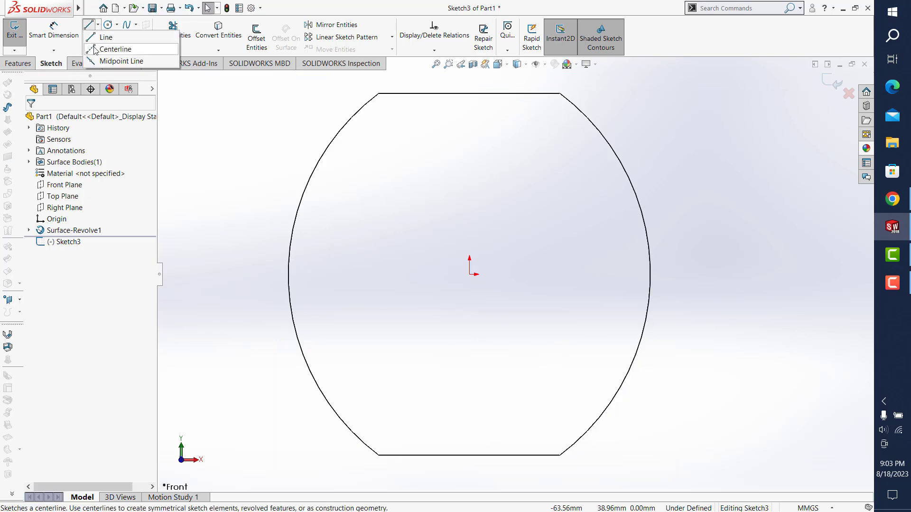
{"action": "left_click", "coordinate": [107, 49]}
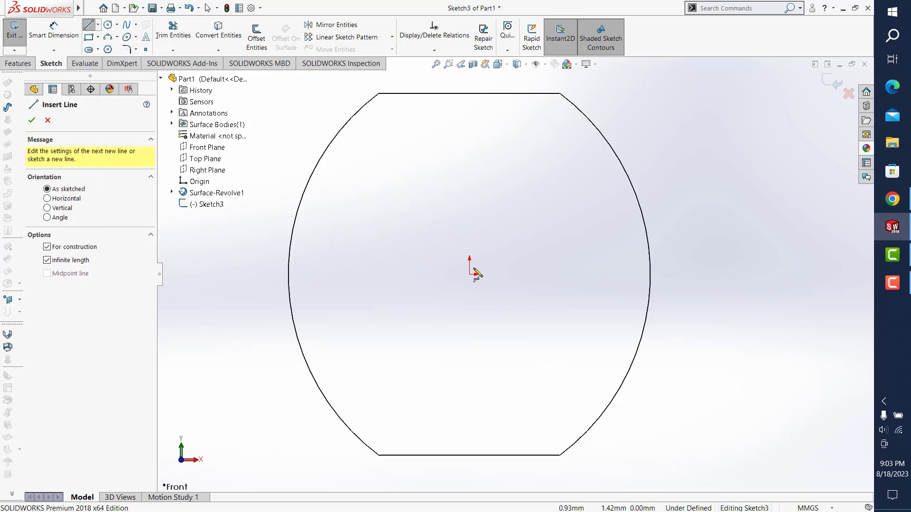
{"action": "left_click", "coordinate": [470, 274]}
{"action": "left_click", "coordinate": [470, 332]}
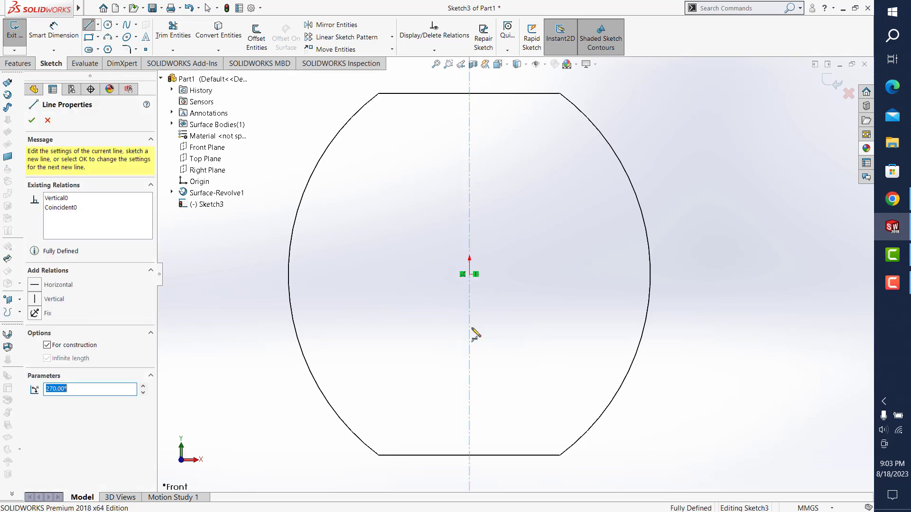
{"action": "key", "text": "Escape"}
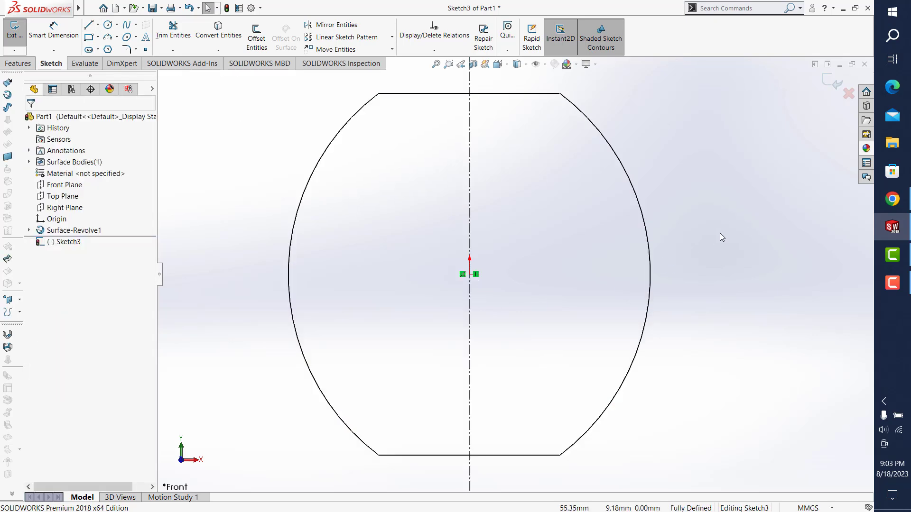
- Draw an S-shaped spline from the barrel's top edge to its bottom edge
{"action": "left_click", "coordinate": [125, 30]}
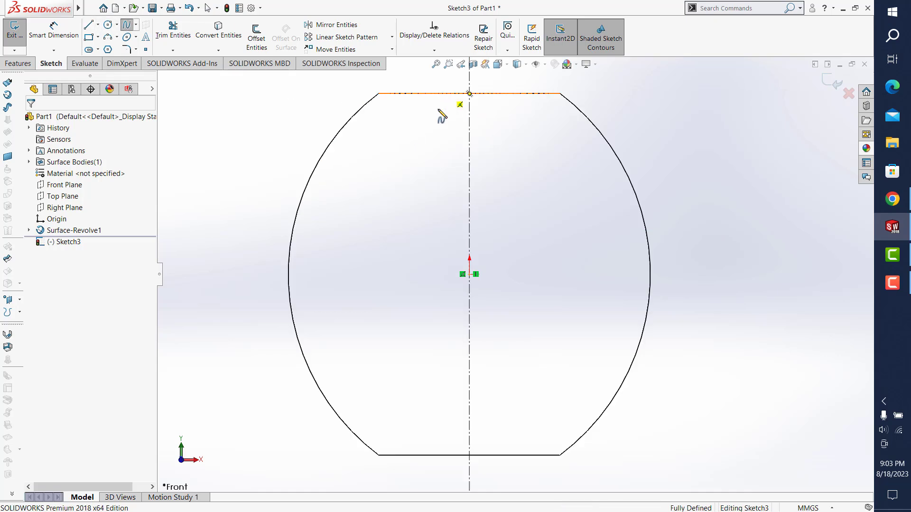
{"action": "left_click", "coordinate": [446, 93]}
{"action": "left_click", "coordinate": [394, 164]}
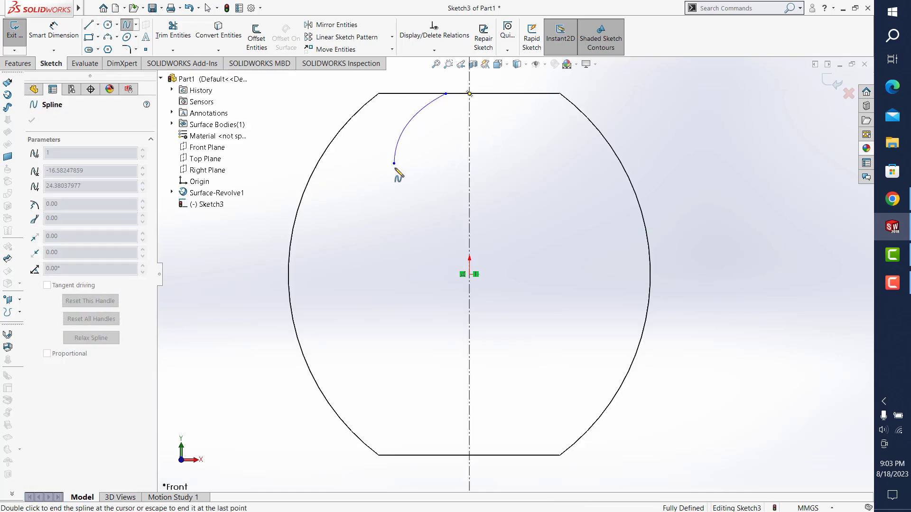
{"action": "left_click", "coordinate": [431, 323]}
{"action": "left_click", "coordinate": [407, 412]}
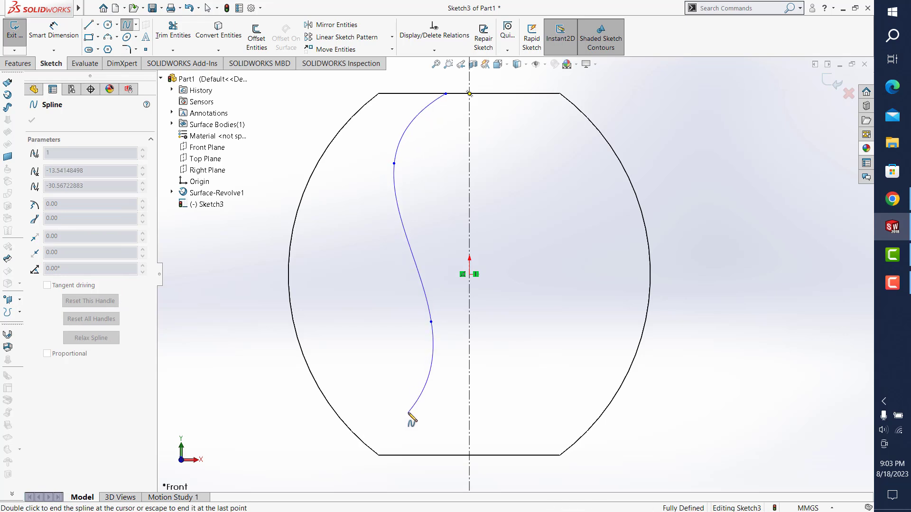
{"action": "double_click", "coordinate": [422, 457]}
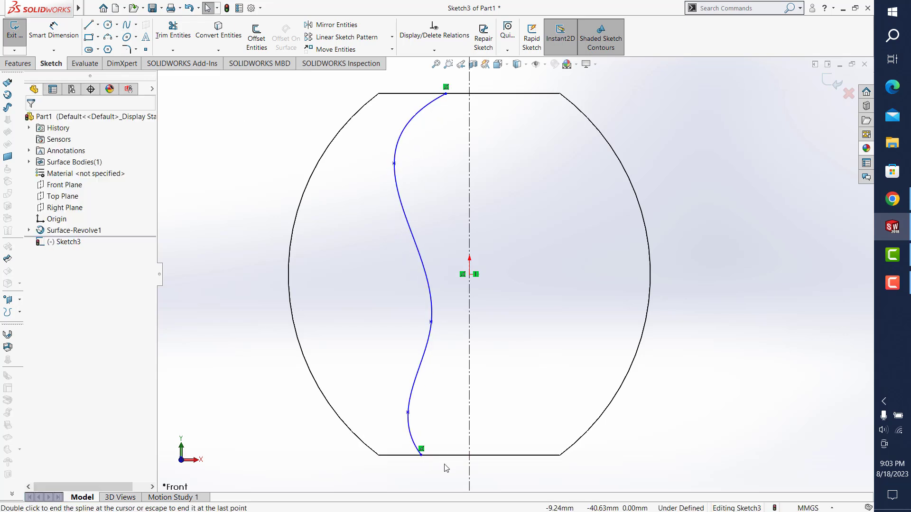
- Dimension the spline's top endpoint 5 mm and bottom endpoint 8 mm from the centerline
{"action": "left_click", "coordinate": [54, 31]}
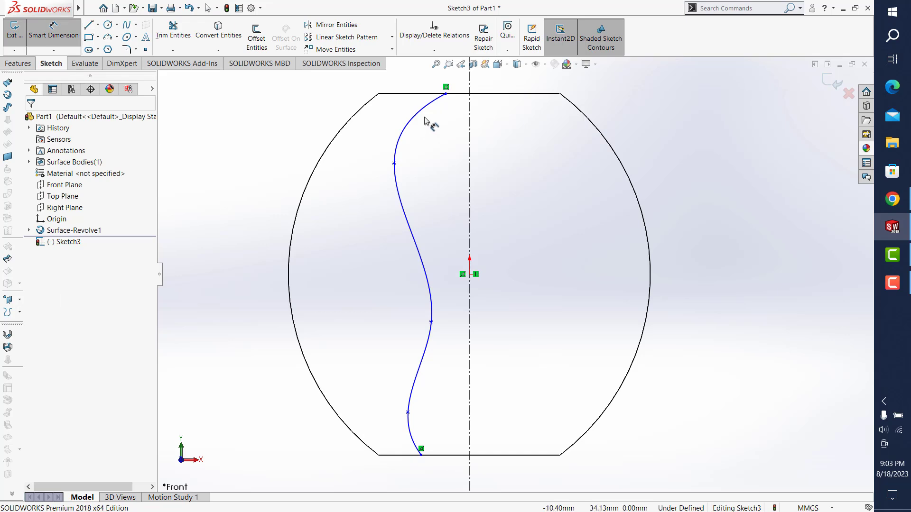
{"action": "left_click", "coordinate": [446, 94]}
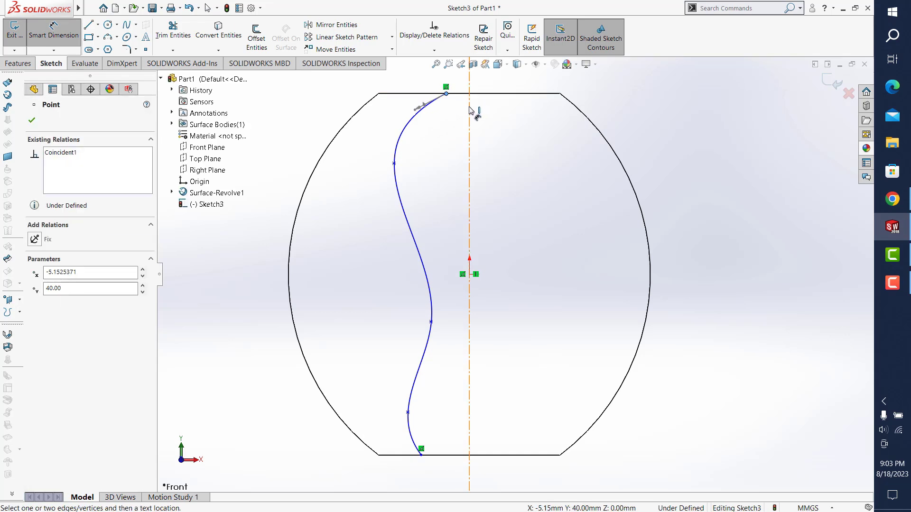
{"action": "left_click", "coordinate": [470, 110]}
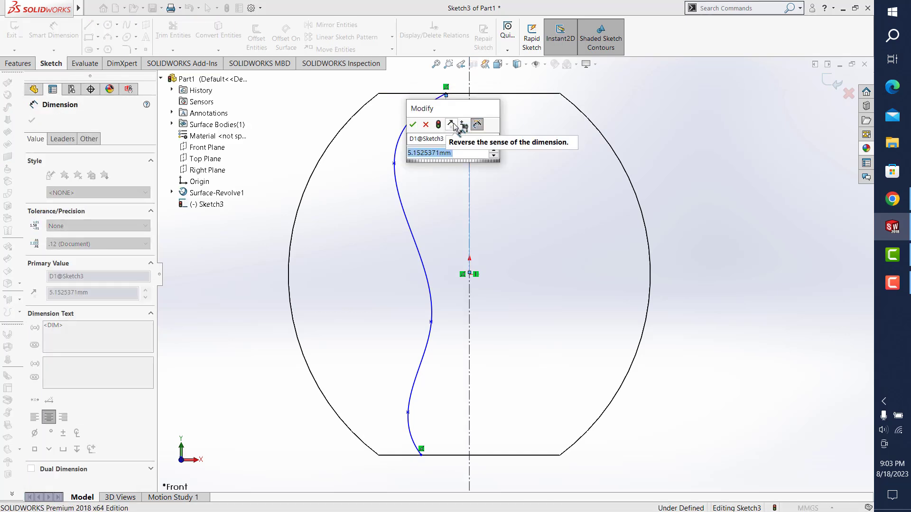
{"action": "type", "text": "5"}
{"action": "key", "text": "Return"}
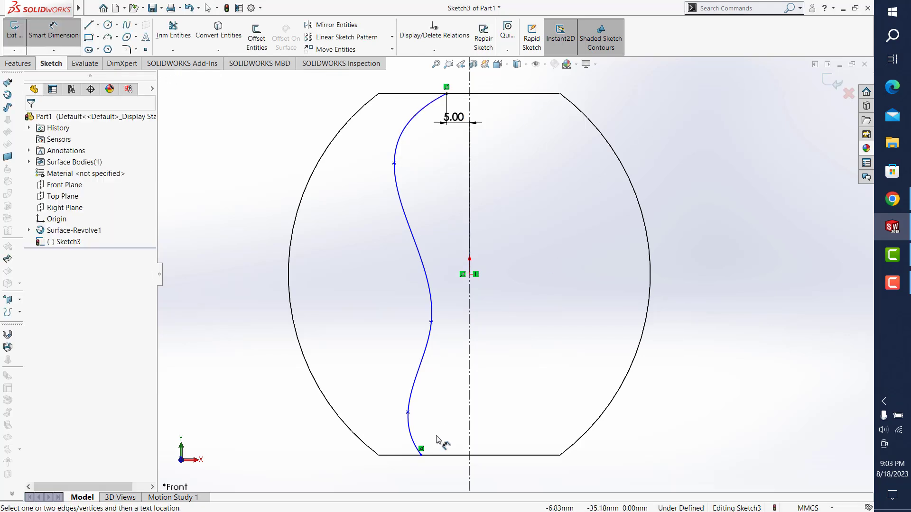
{"action": "left_click", "coordinate": [421, 456]}
{"action": "left_click", "coordinate": [470, 451]}
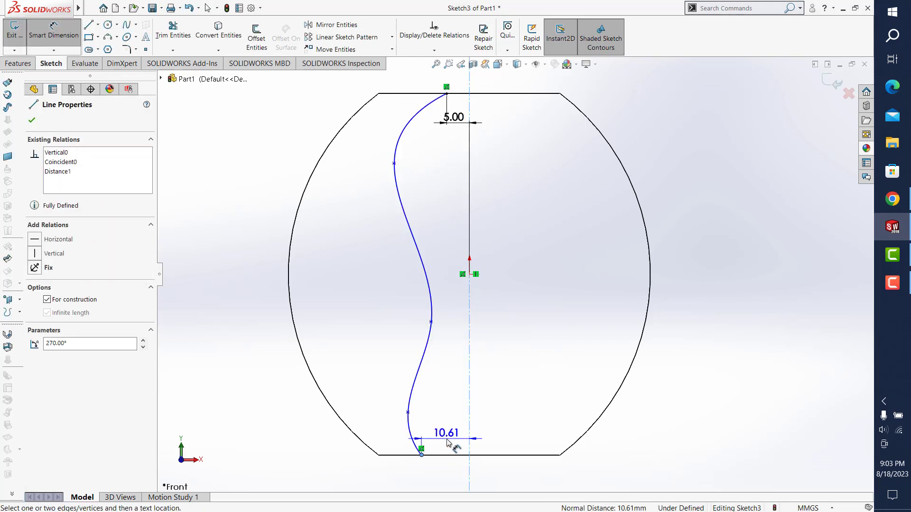
{"action": "left_click", "coordinate": [447, 443]}
{"action": "type", "text": "8"}
{"action": "key", "text": "Return"}
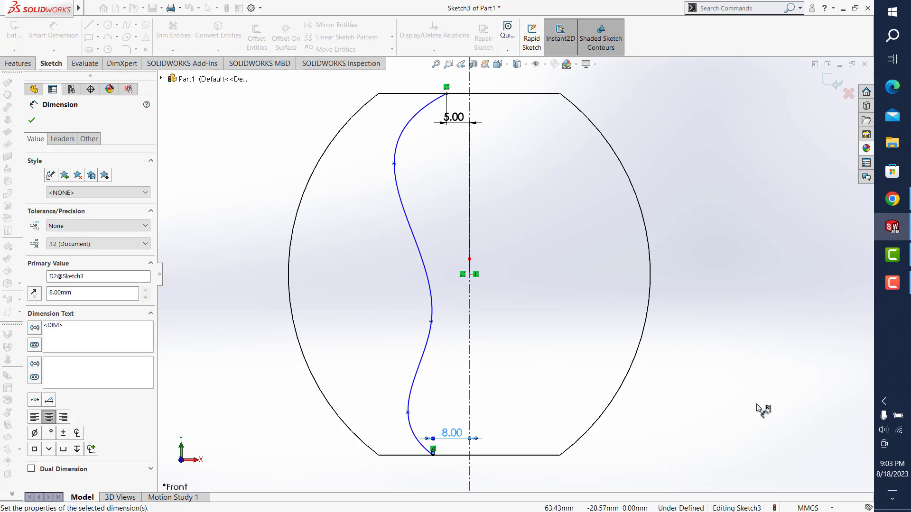
- Set the lowest spline point's height above the bottom edge to 8 mm
{"action": "left_click", "coordinate": [408, 414]}
{"action": "left_click", "coordinate": [412, 455]}
{"action": "left_click", "coordinate": [390, 440]}
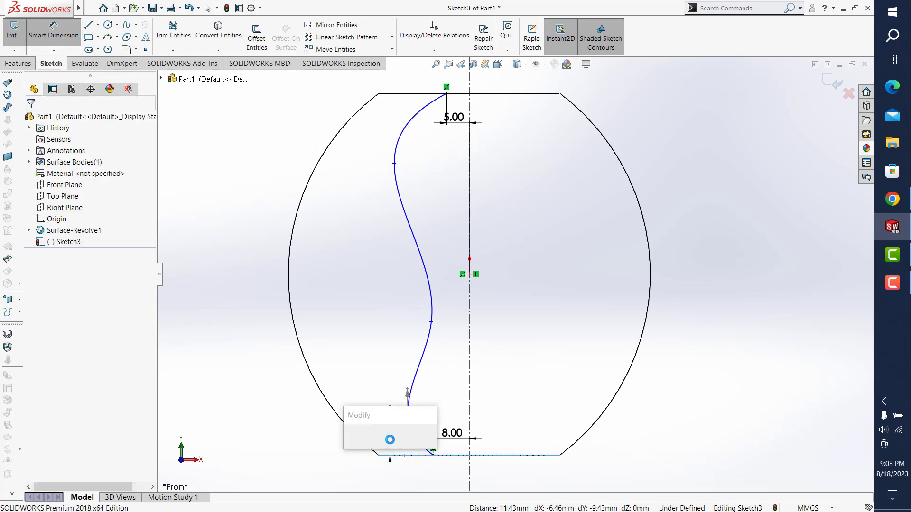
{"action": "key", "text": "Return"}
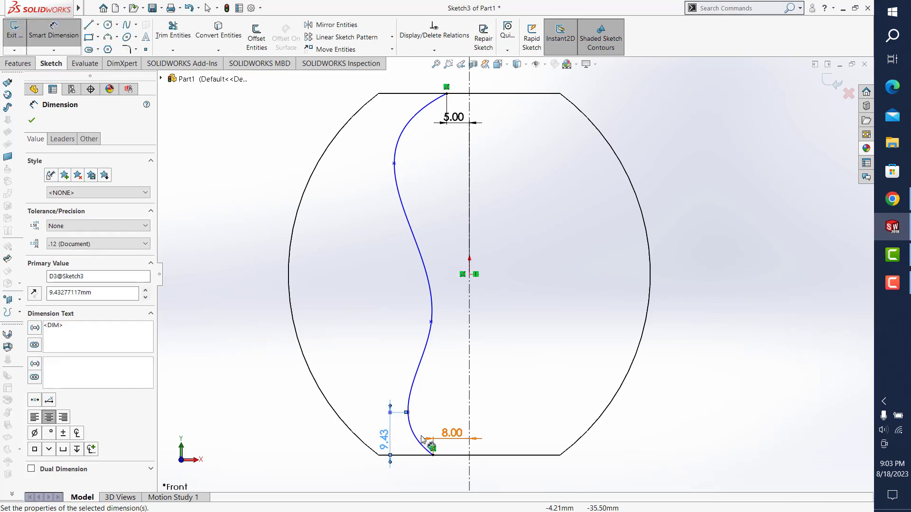
{"action": "double_click", "coordinate": [383, 439]}
{"action": "type", "text": "8"}
{"action": "key", "text": "Return"}
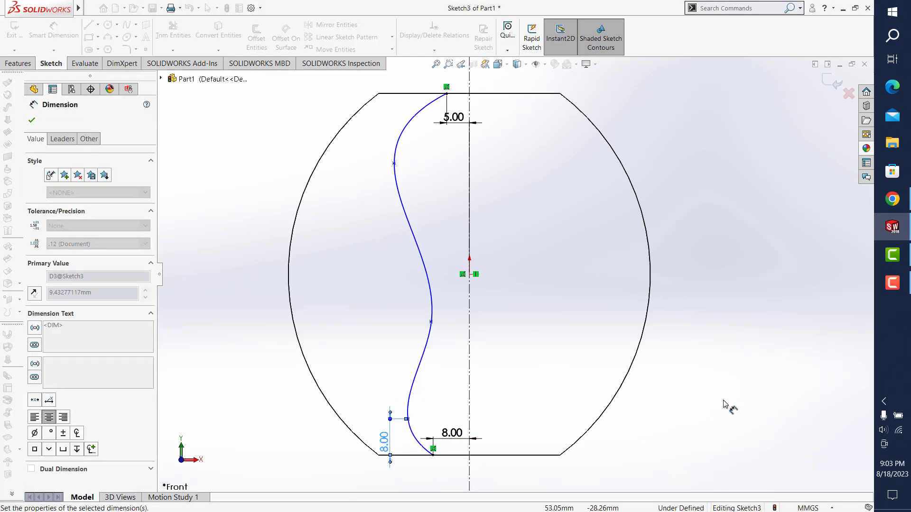
{"action": "left_click", "coordinate": [698, 408]}
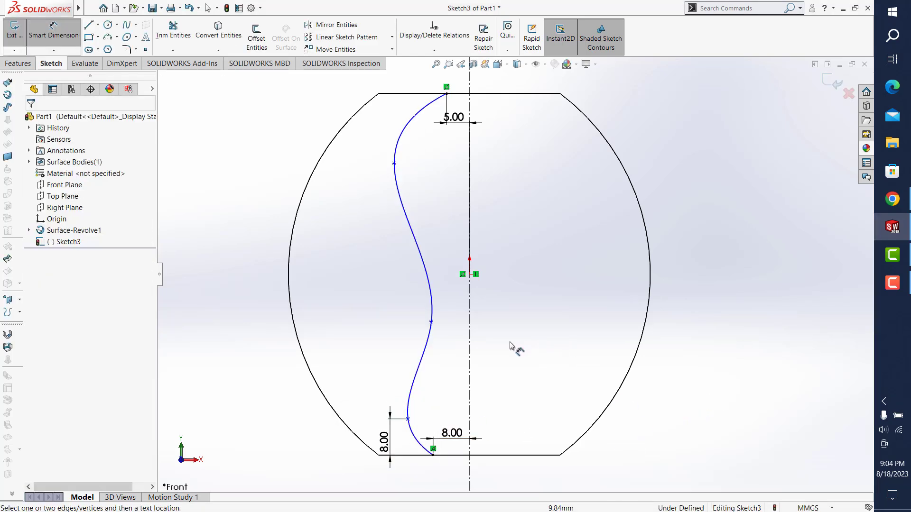
- Dimension the middle and upper spline points at heights 26 and 60 mm
{"action": "left_click", "coordinate": [431, 322]}
{"action": "left_click", "coordinate": [474, 455]}
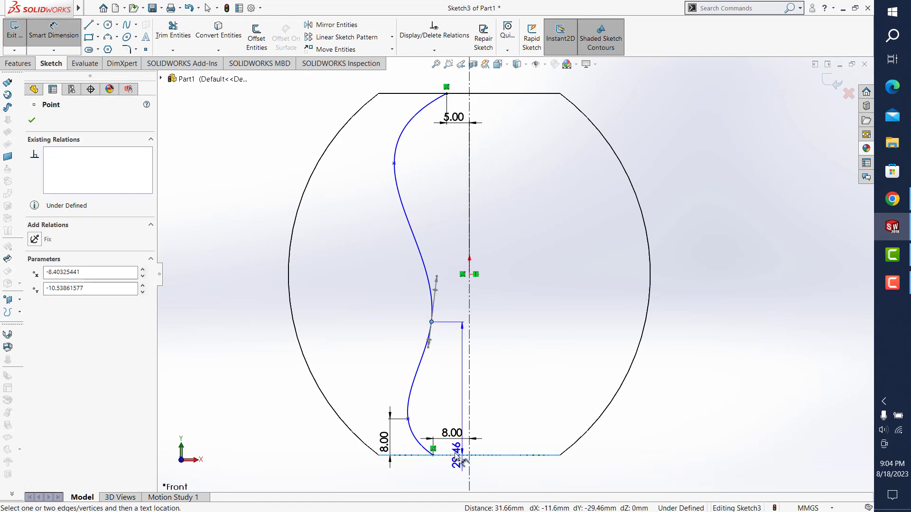
{"action": "left_click", "coordinate": [330, 429]}
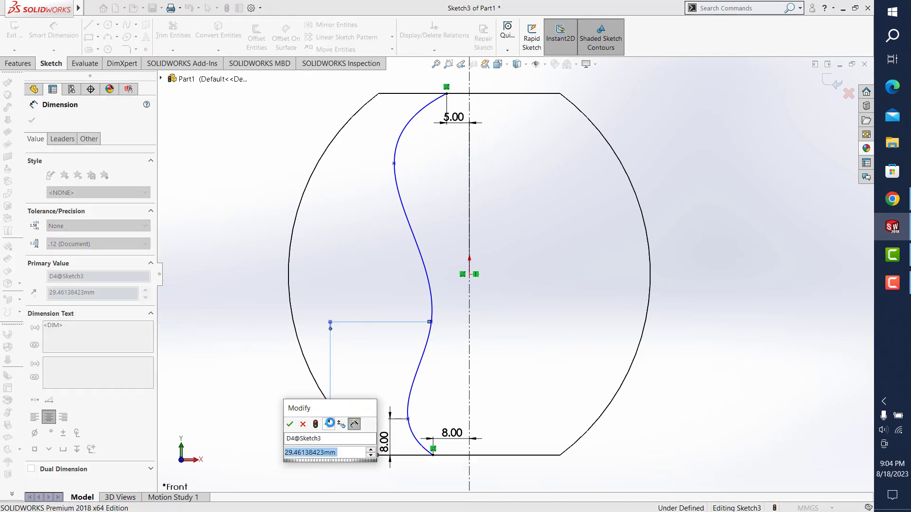
{"action": "type", "text": "26"}
{"action": "key", "text": "Return"}
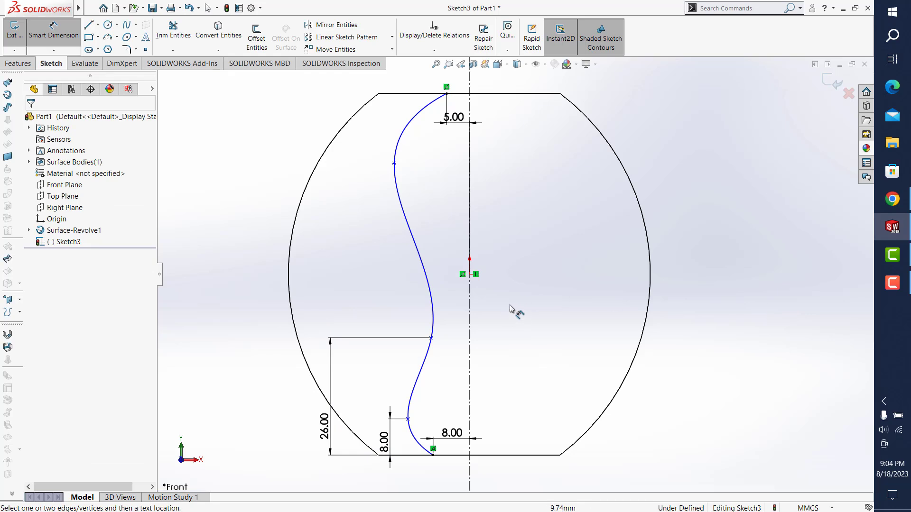
{"action": "left_click", "coordinate": [394, 164]}
{"action": "left_click", "coordinate": [489, 455]}
{"action": "left_click", "coordinate": [268, 379]}
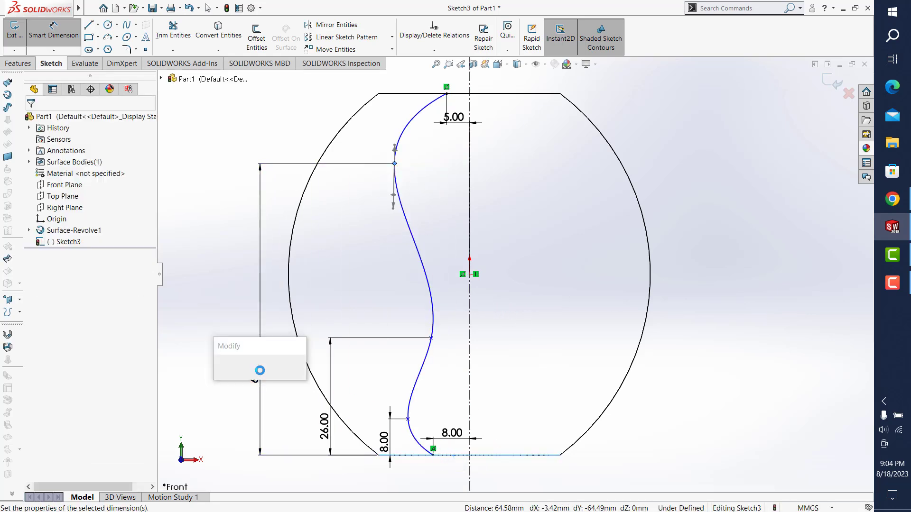
{"action": "type", "text": "6"}
{"action": "key", "text": "Return"}
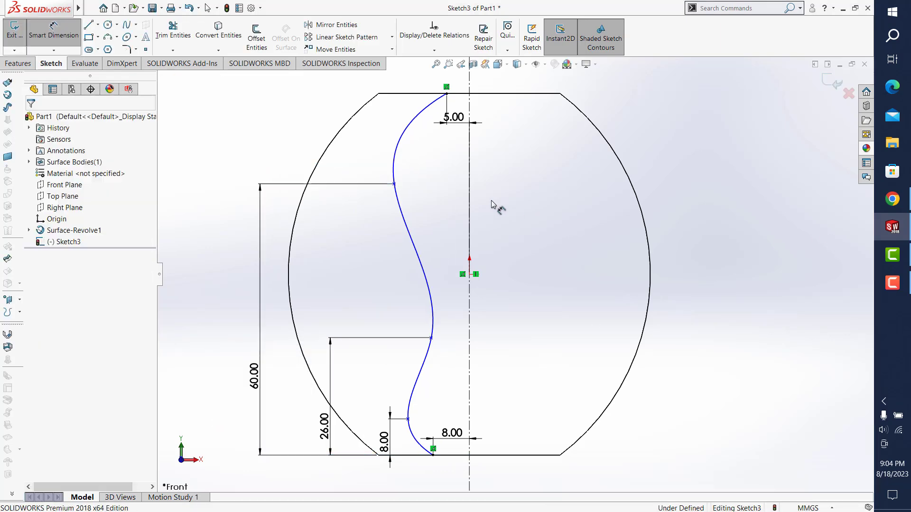
- Offset the upper spline point 14 mm from the centerline
{"action": "left_click", "coordinate": [394, 185]}
{"action": "left_click", "coordinate": [470, 190]}
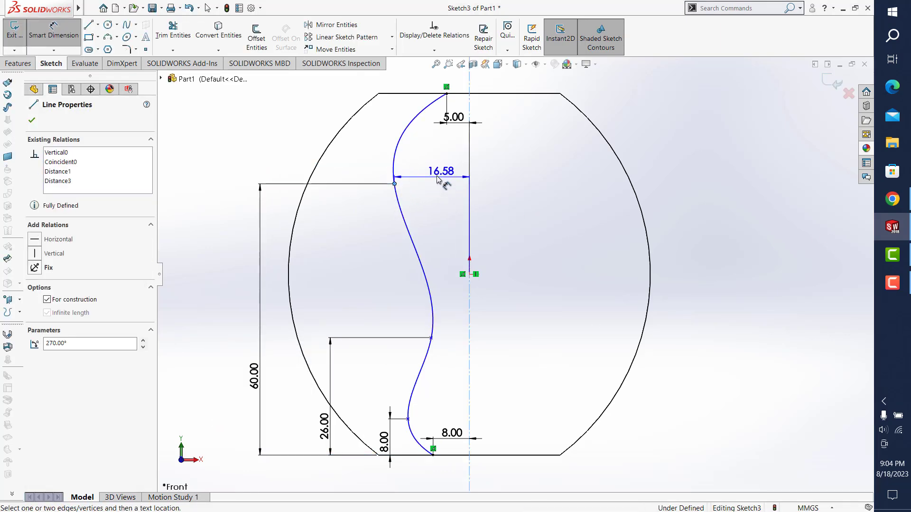
{"action": "left_click", "coordinate": [434, 171]}
{"action": "type", "text": "14"}
{"action": "key", "text": "Return"}
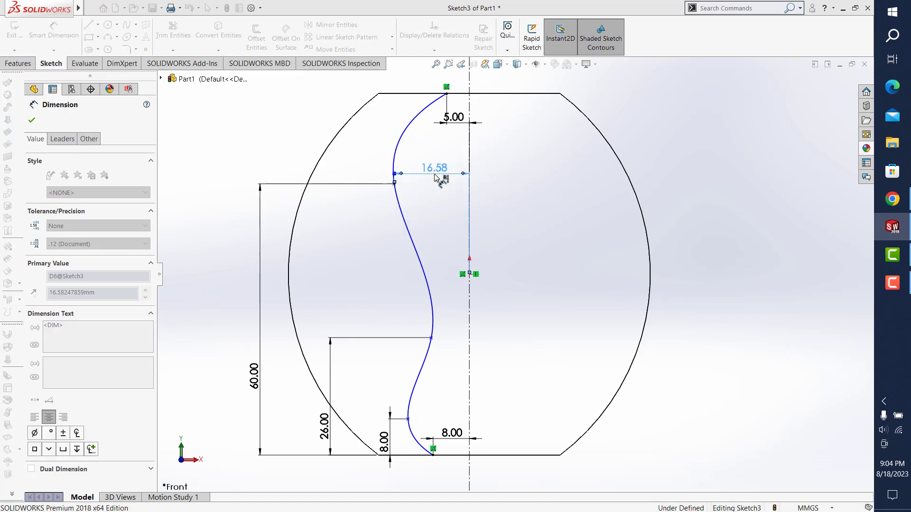
{"action": "key", "text": "Escape"}
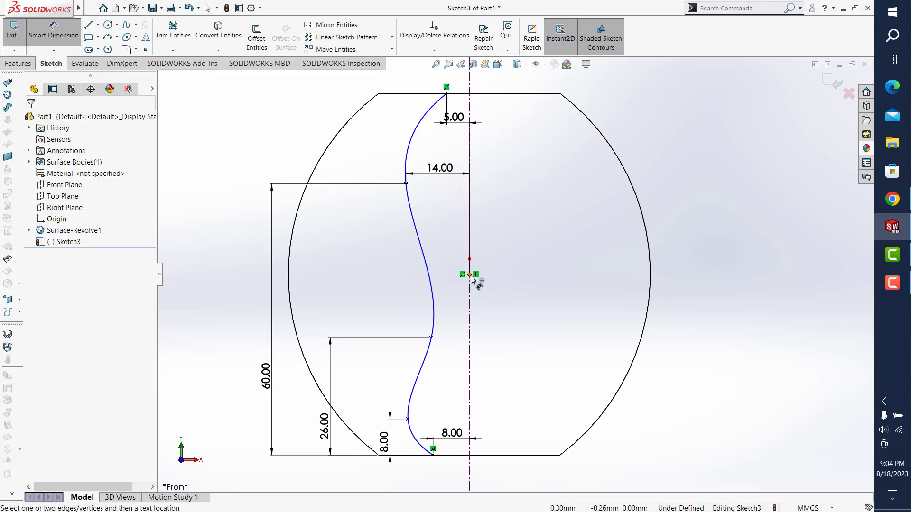
- Offset the middle spline point 8 mm and the lowest point 14 mm from the centerline
{"action": "left_click", "coordinate": [469, 315]}
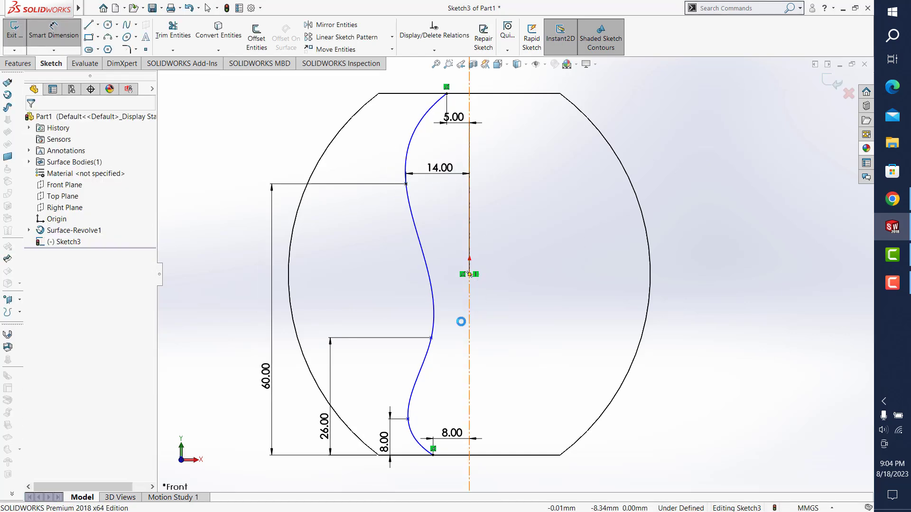
{"action": "left_click", "coordinate": [431, 338]}
{"action": "left_click", "coordinate": [450, 310]}
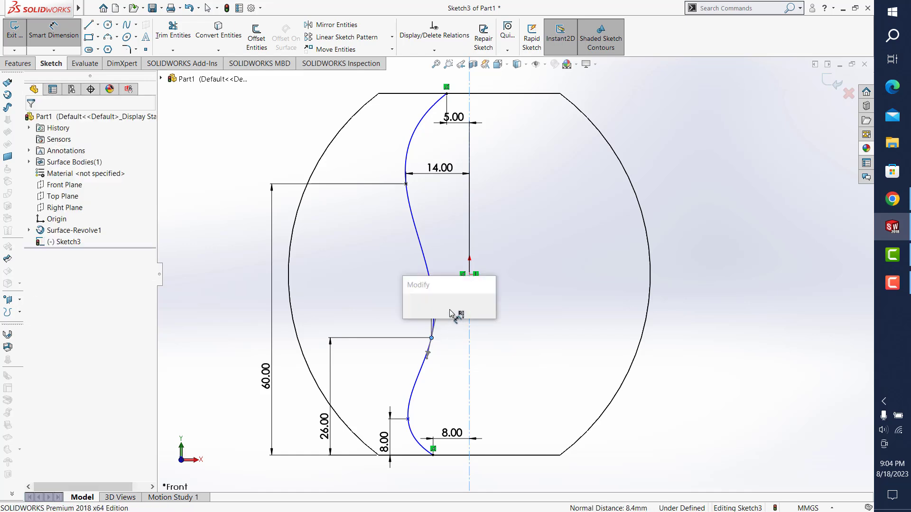
{"action": "type", "text": "8.40325441mm"}
{"action": "key", "text": "Return"}
{"action": "key", "text": "Escape"}
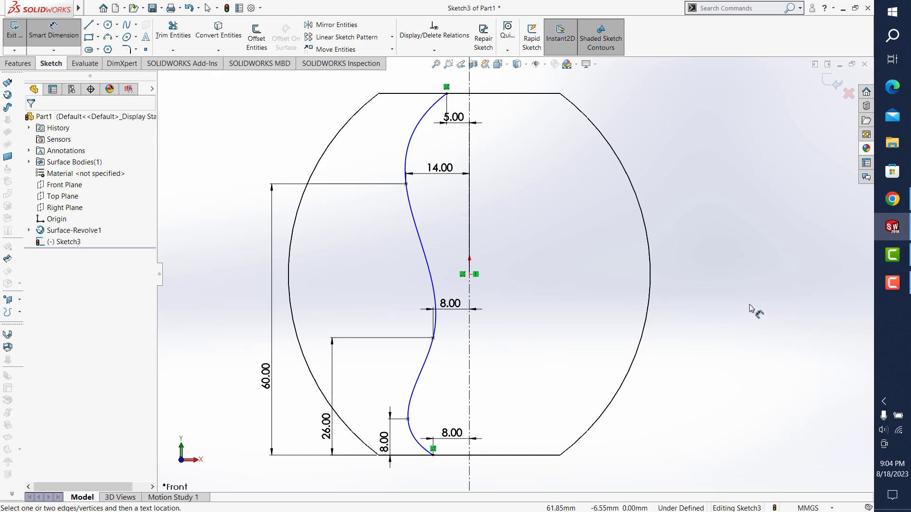
{"action": "left_click", "coordinate": [408, 418]}
{"action": "left_click", "coordinate": [469, 387]}
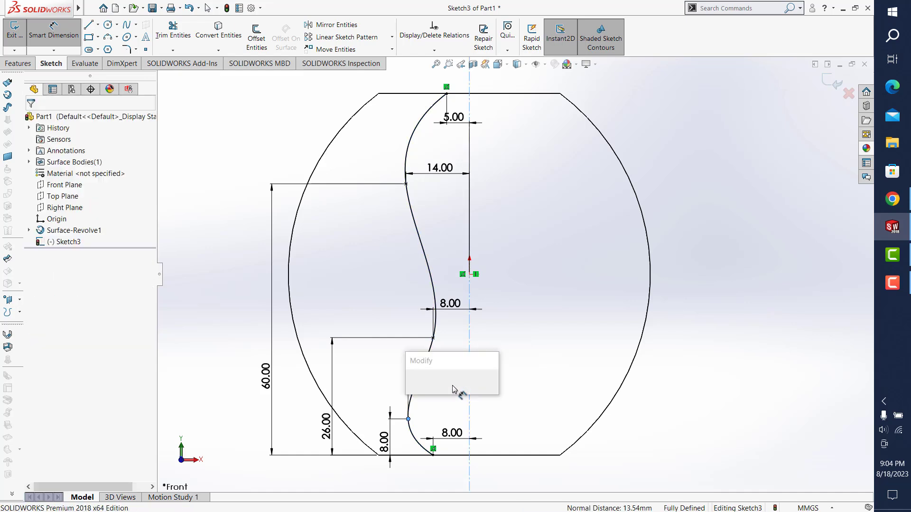
{"action": "type", "text": "1"}
{"action": "key", "text": "Return"}
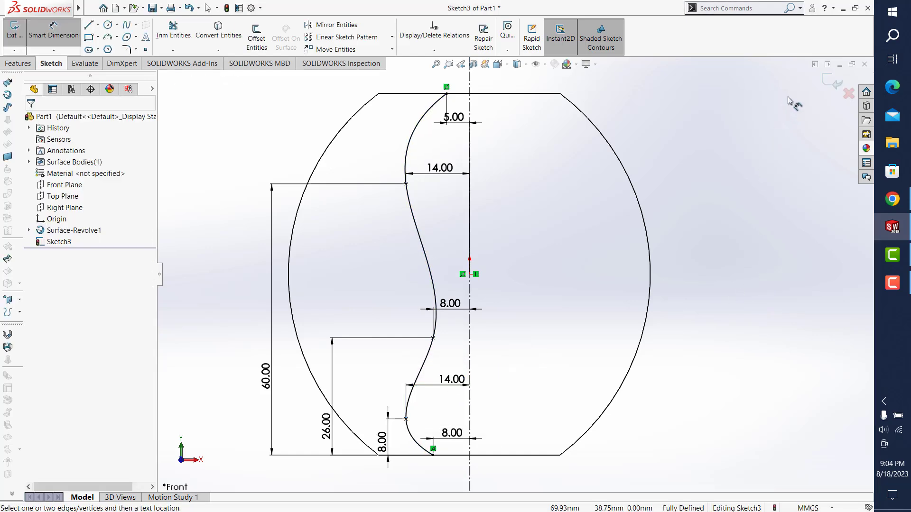
- Extrude the Sketch3 spline 50 mm Blind into Surface-Extrude1
{"action": "left_click", "coordinate": [825, 80]}
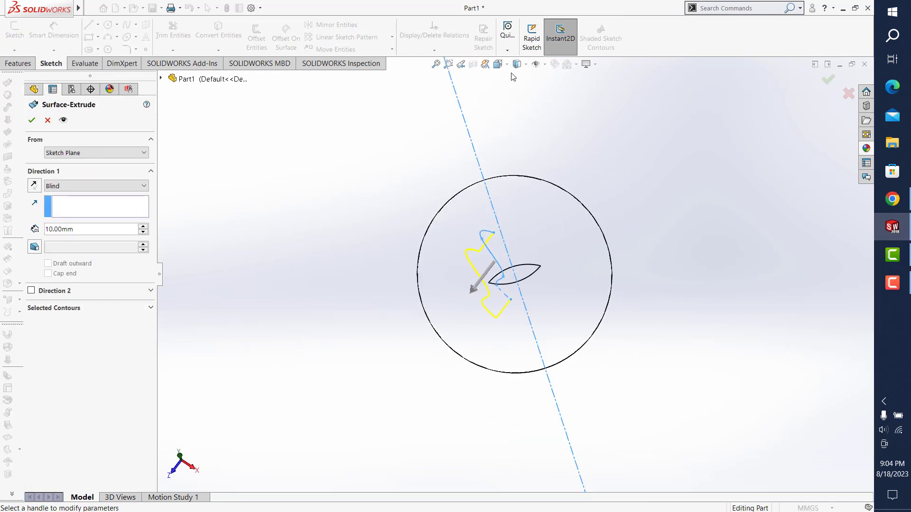
{"action": "left_click", "coordinate": [525, 65]}
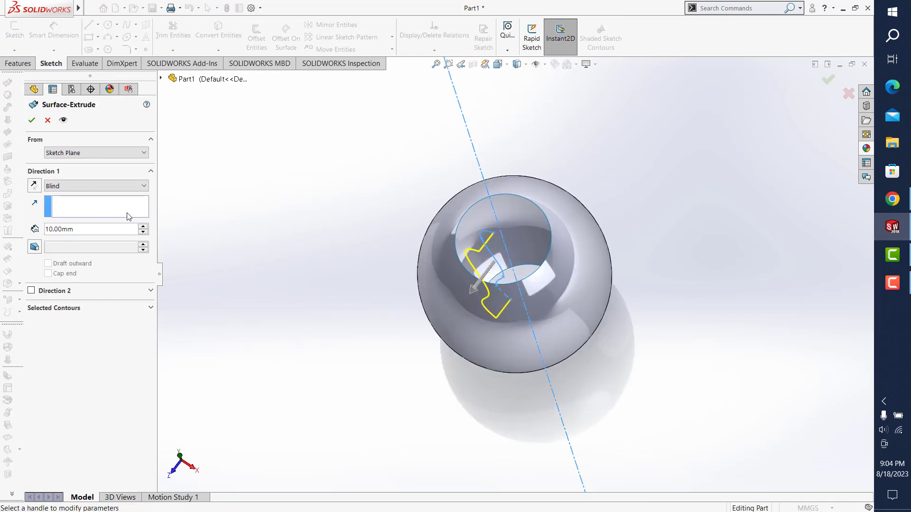
{"action": "type", "text": "50"}
{"action": "key", "text": "Return"}
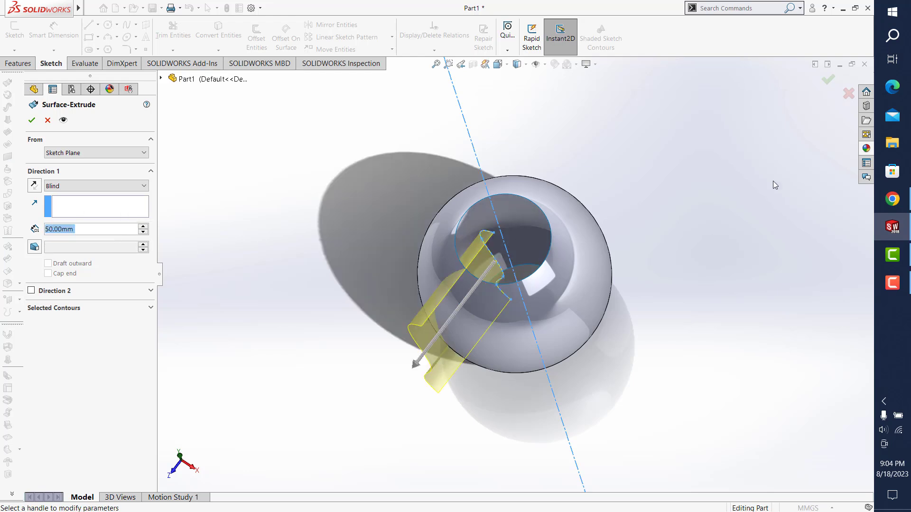
{"action": "left_click", "coordinate": [838, 83]}
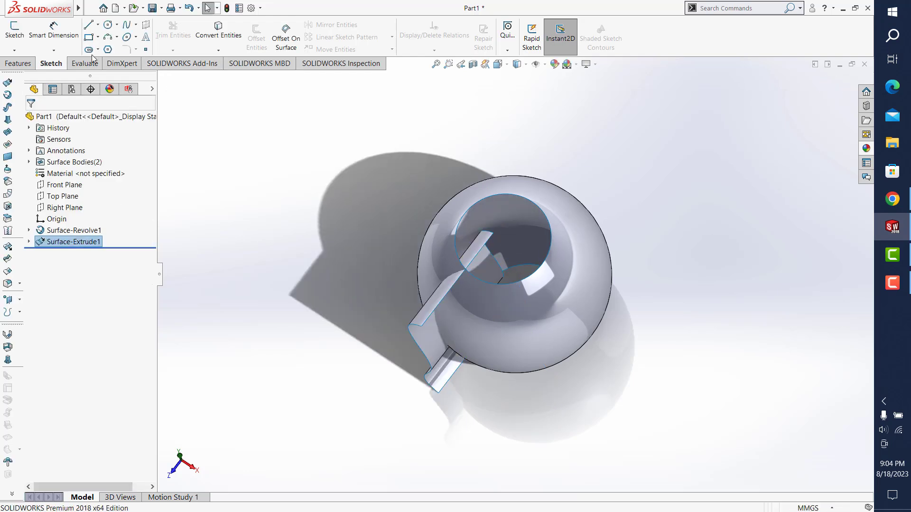
- Mirror the Surface-Extrude1 body across the Right Plane as Mirror1
{"action": "left_click", "coordinate": [17, 63]}
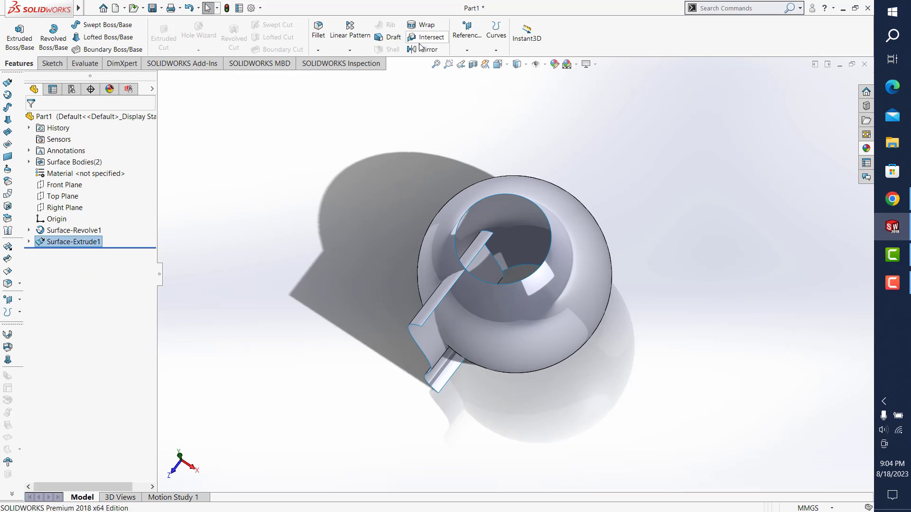
{"action": "left_click", "coordinate": [422, 50]}
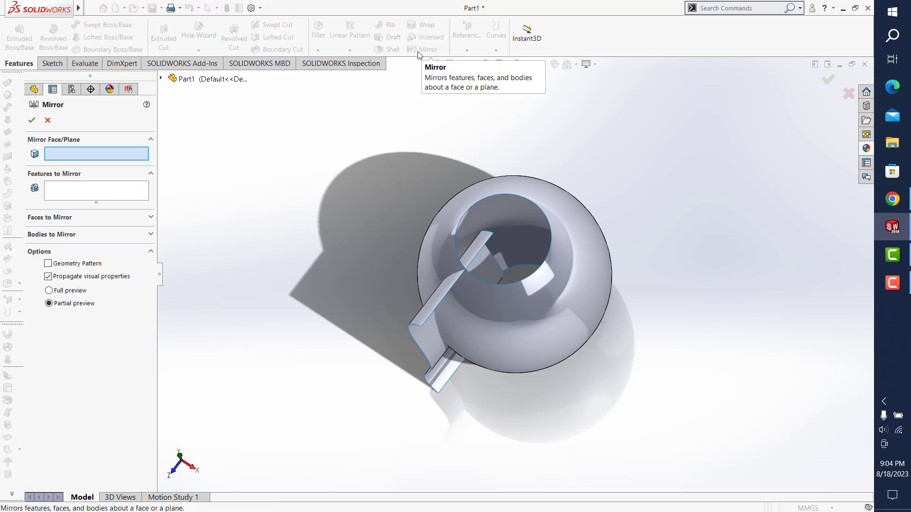
{"action": "left_click", "coordinate": [162, 78]}
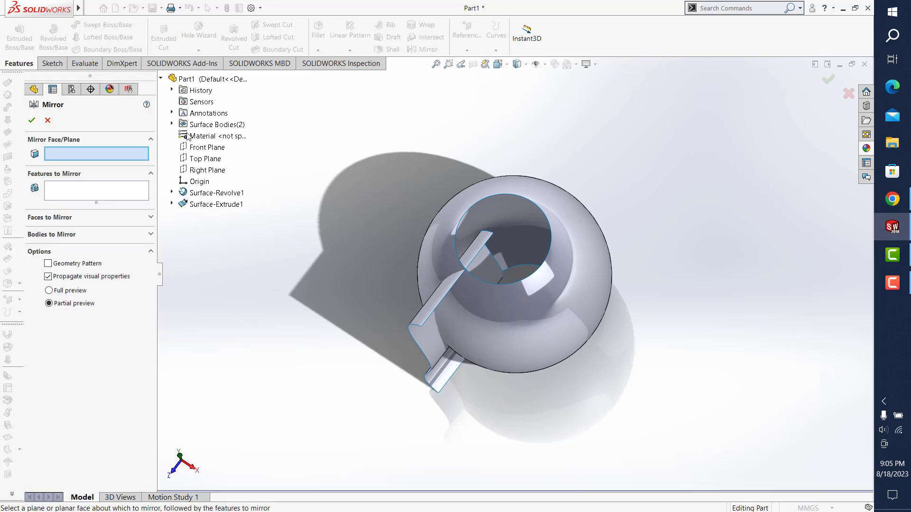
{"action": "left_click", "coordinate": [195, 171]}
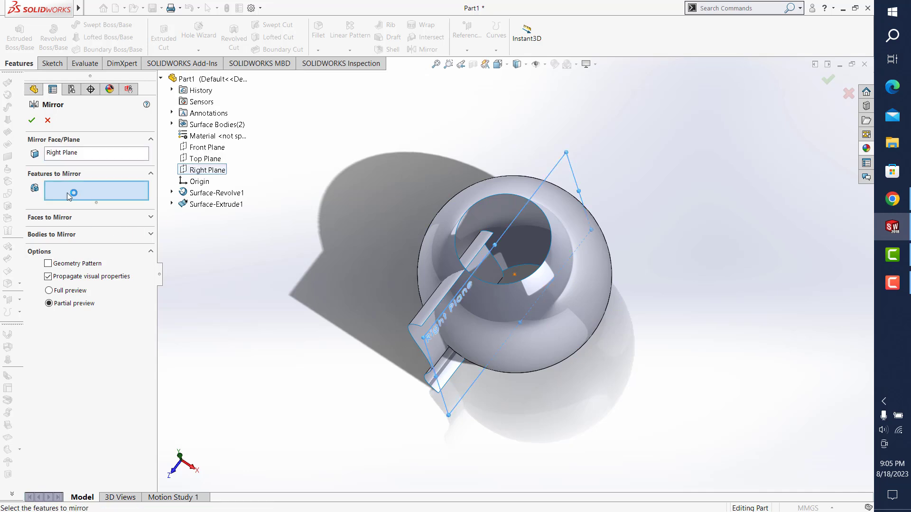
{"action": "left_click", "coordinate": [56, 235]}
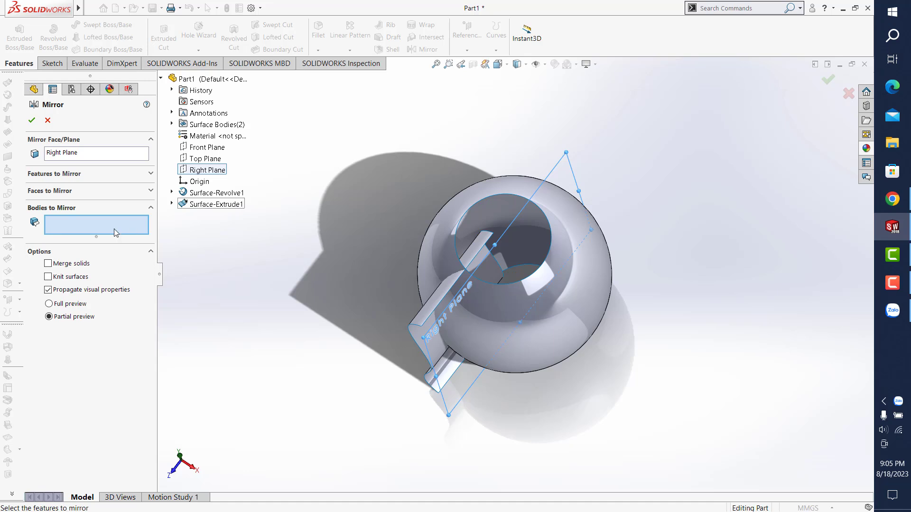
{"action": "left_click", "coordinate": [436, 328]}
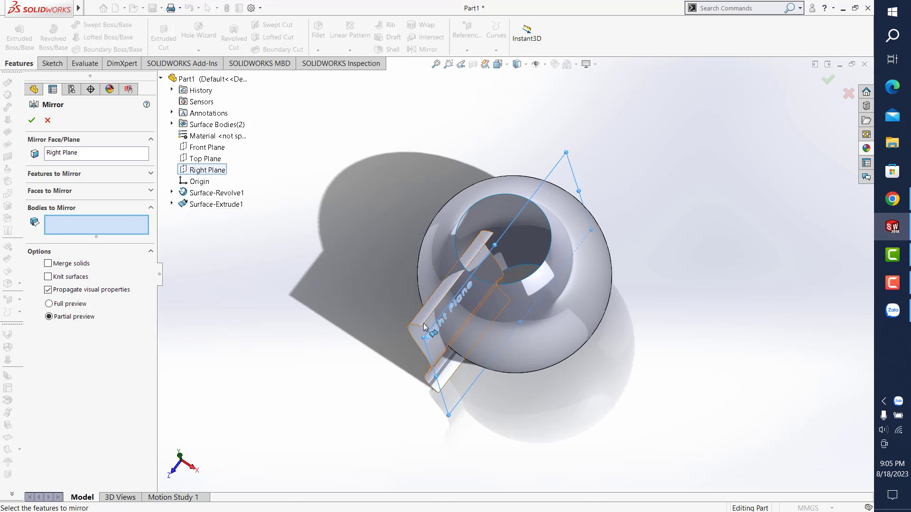
{"action": "left_click", "coordinate": [32, 119]}
{"action": "mouse_move", "coordinate": [279, 187]}
{"action": "middle_mouse_down"}
{"action": "mouse_move", "coordinate": [582, 170]}
{"action": "mouse_move", "coordinate": [607, 119]}
{"action": "middle_mouse_up"}
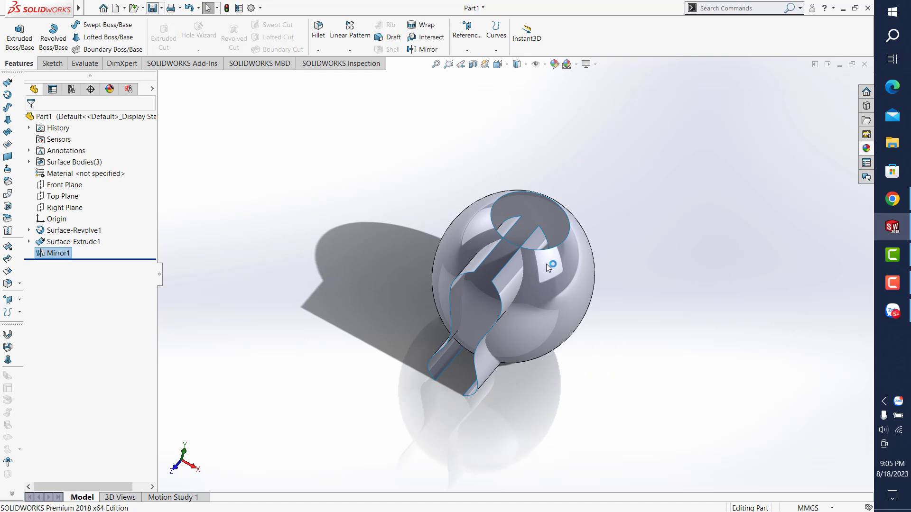
- Save the part as Part1, replacing the existing file
{"action": "key", "text": "ctrl+s"}
{"action": "left_click", "coordinate": [604, 363]}
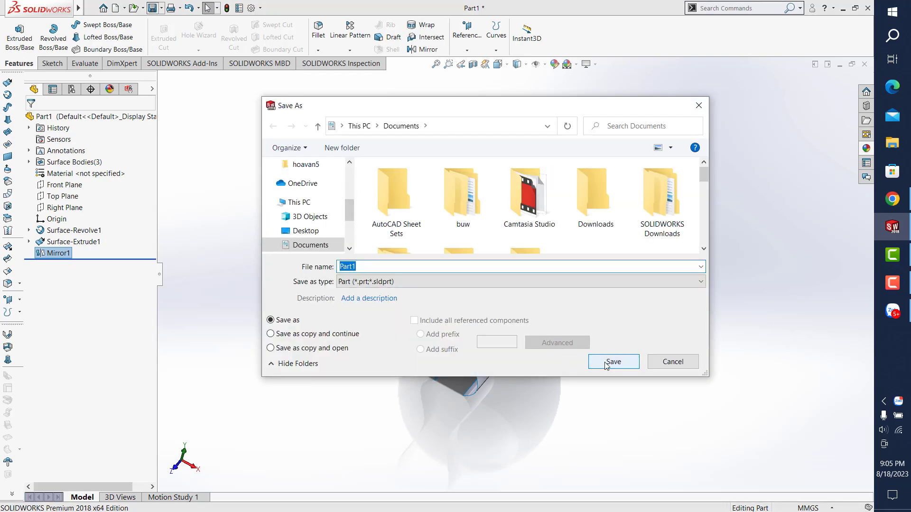
{"action": "left_click", "coordinate": [465, 262]}
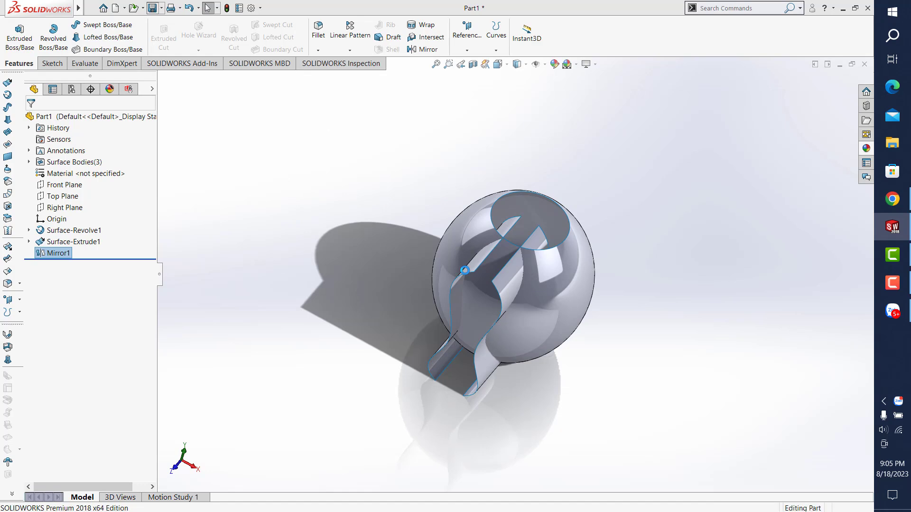
{"action": "mouse_move", "coordinate": [471, 308]}
{"action": "middle_mouse_down"}
{"action": "mouse_move", "coordinate": [492, 234]}
{"action": "mouse_move", "coordinate": [514, 277]}
{"action": "middle_mouse_up"}
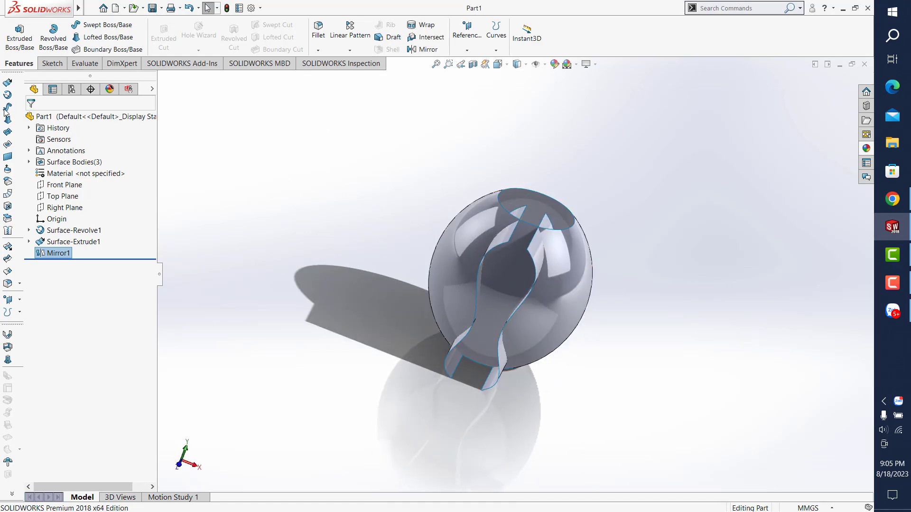
- Mutually trim Surface-Revolve1, Mirror1 and Surface-Extrude1, removing the outer sphere piece
{"action": "left_click", "coordinate": [8, 260]}
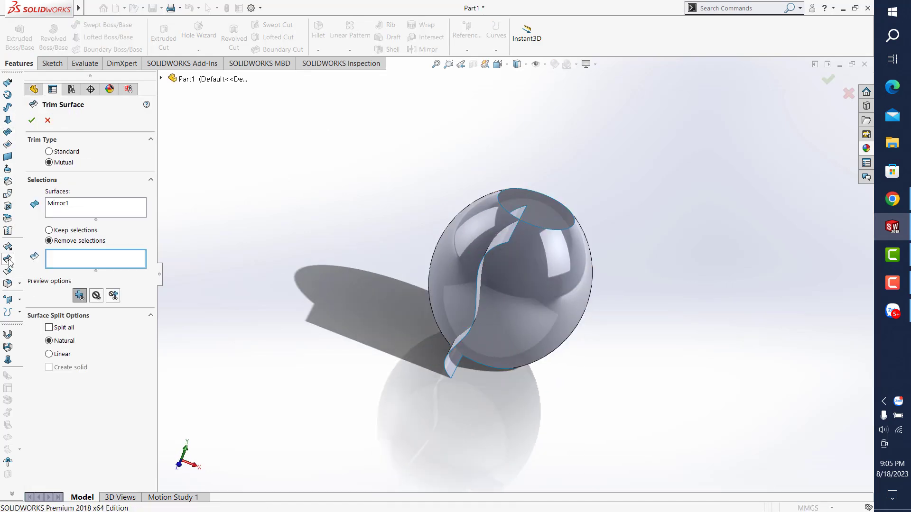
{"action": "left_click", "coordinate": [77, 211]}
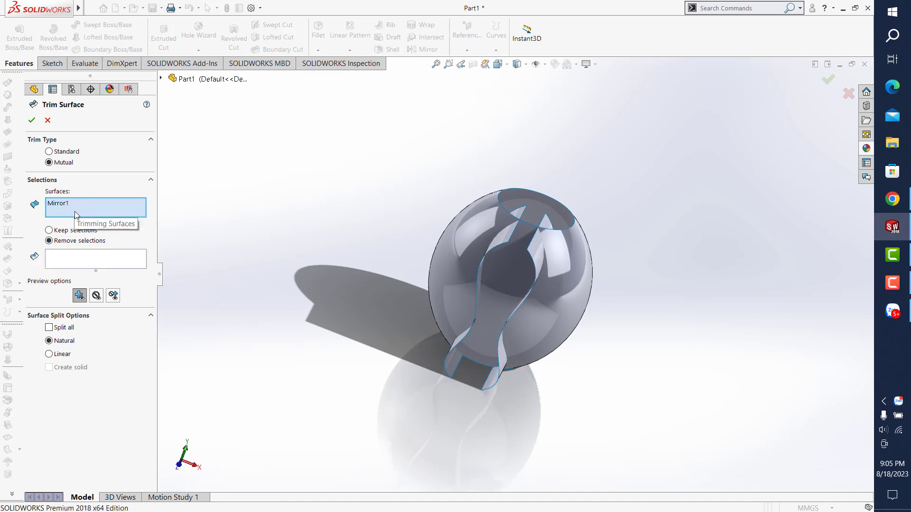
{"action": "right_click", "coordinate": [77, 212]}
{"action": "left_click", "coordinate": [90, 219]}
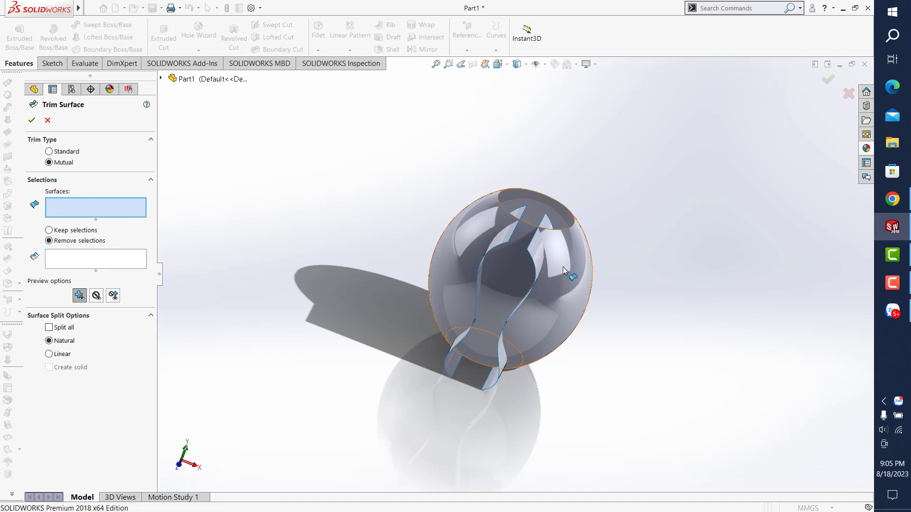
{"action": "left_click", "coordinate": [541, 275]}
{"action": "left_click", "coordinate": [490, 241]}
{"action": "left_click", "coordinate": [493, 243]}
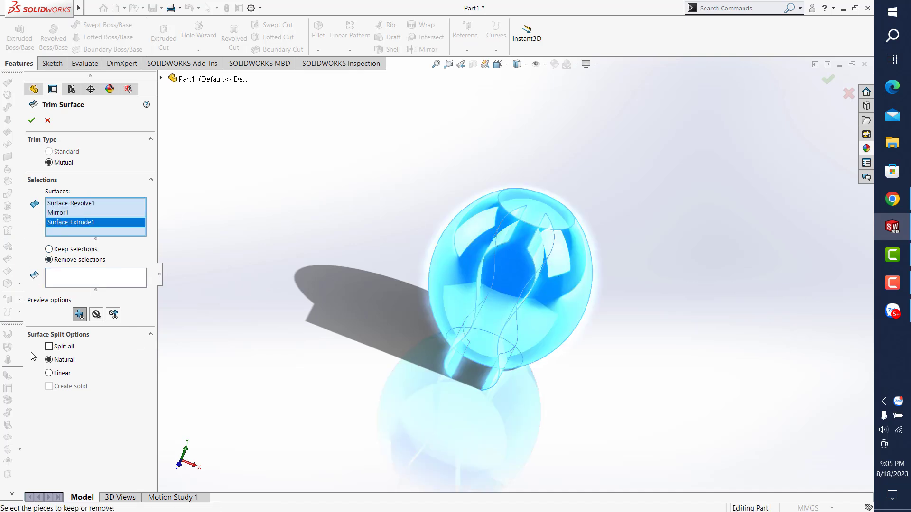
{"action": "left_click", "coordinate": [91, 286]}
{"action": "left_click", "coordinate": [546, 296]}
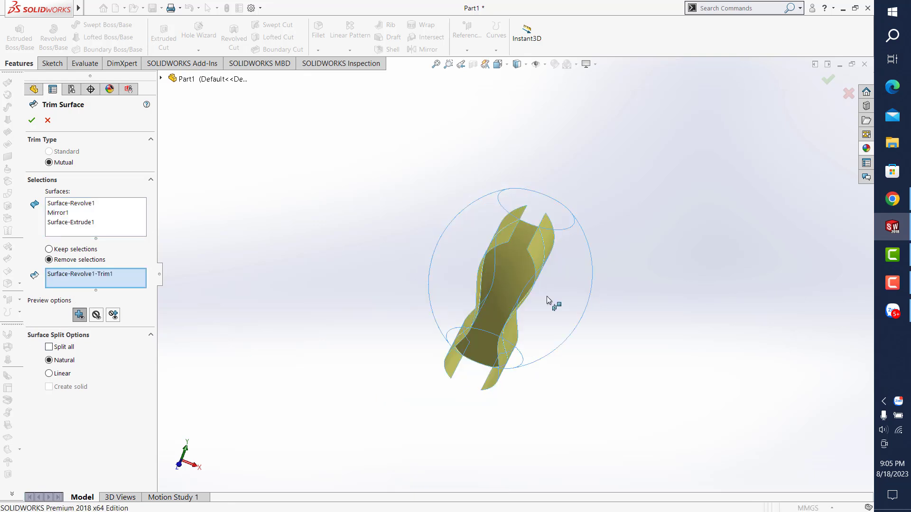
{"action": "left_click", "coordinate": [32, 122]}
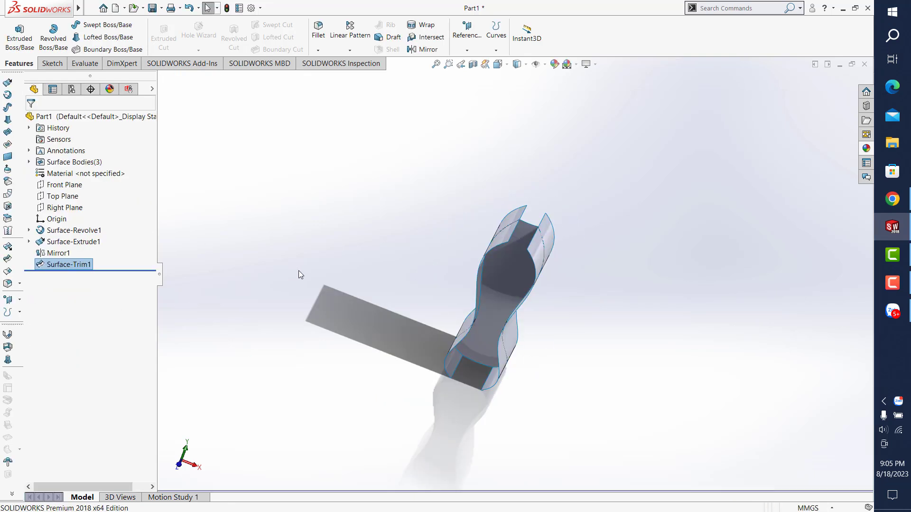
- Hide the flat Surface-Extrude1 strip to reveal the trimmed ribbon
{"action": "left_click", "coordinate": [70, 266]}
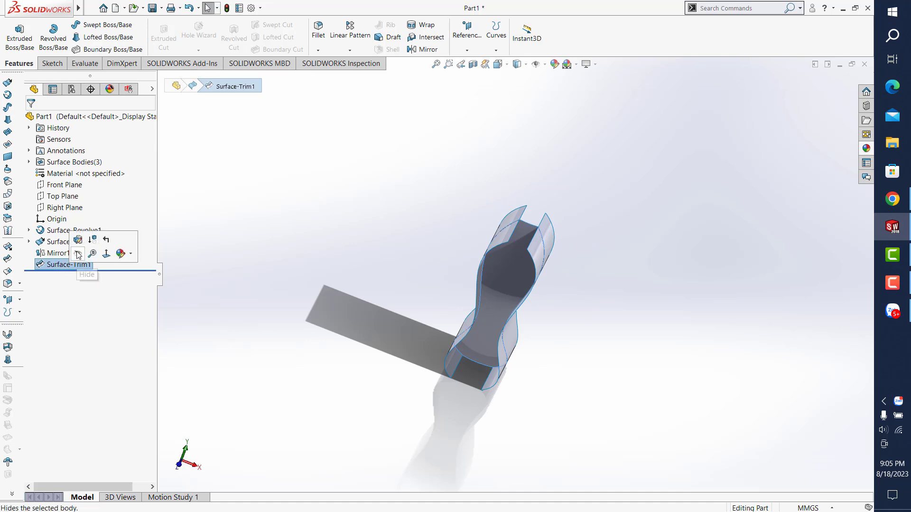
{"action": "left_click", "coordinate": [59, 253]}
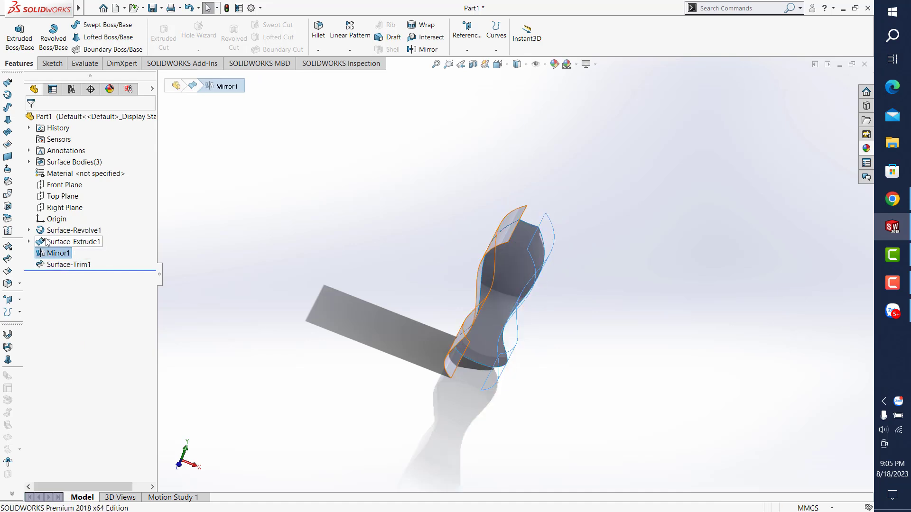
{"action": "left_click", "coordinate": [373, 258]}
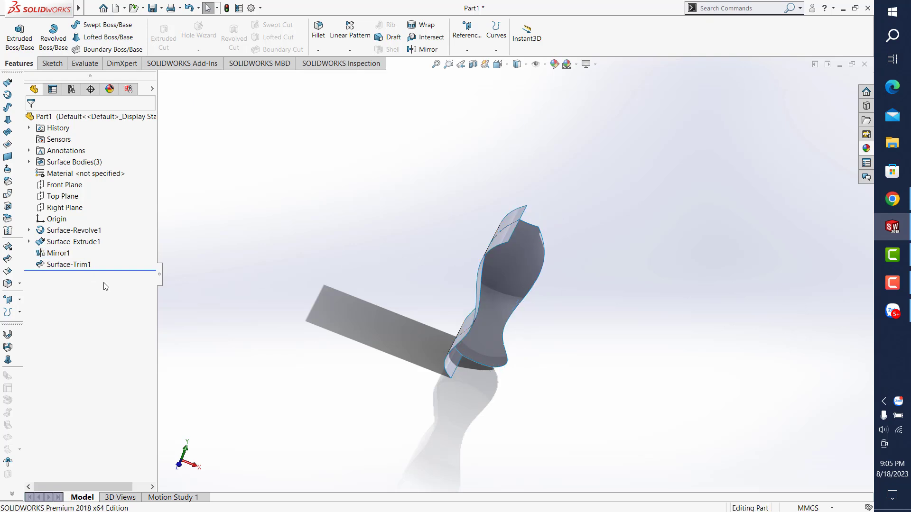
{"action": "left_click", "coordinate": [70, 232]}
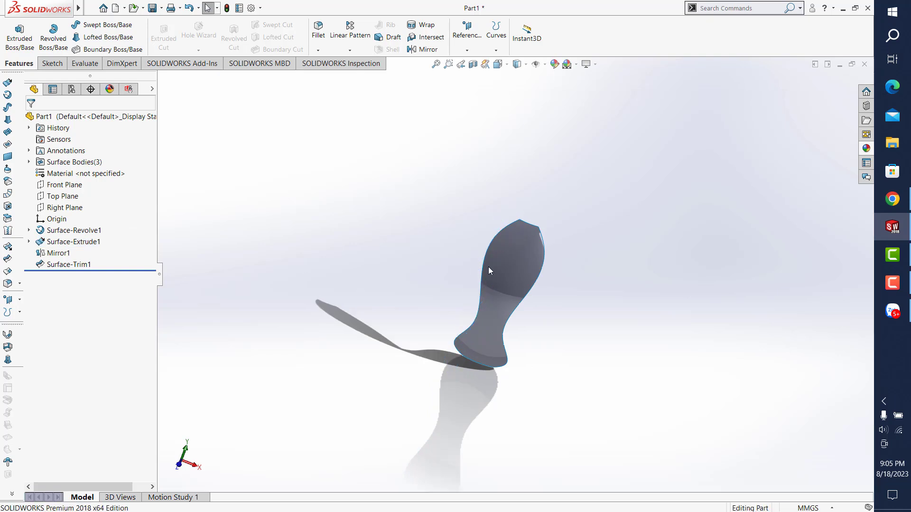
{"action": "middle_click_drag", "start_coordinate": [488, 267], "coordinate": [427, 284]}
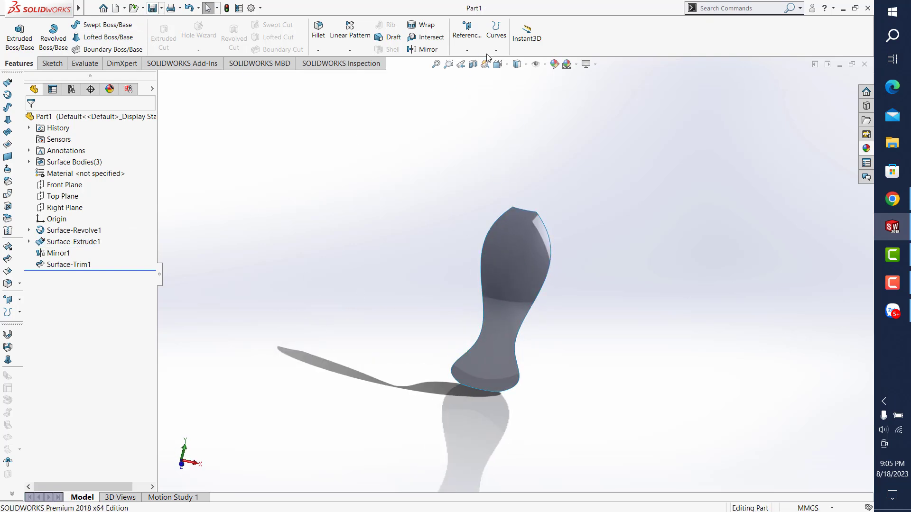
{"action": "left_click", "coordinate": [496, 38]}
- Create Axis1 at the intersection of the Front and Right Planes
{"action": "left_click", "coordinate": [467, 38]}
{"action": "left_click", "coordinate": [475, 73]}
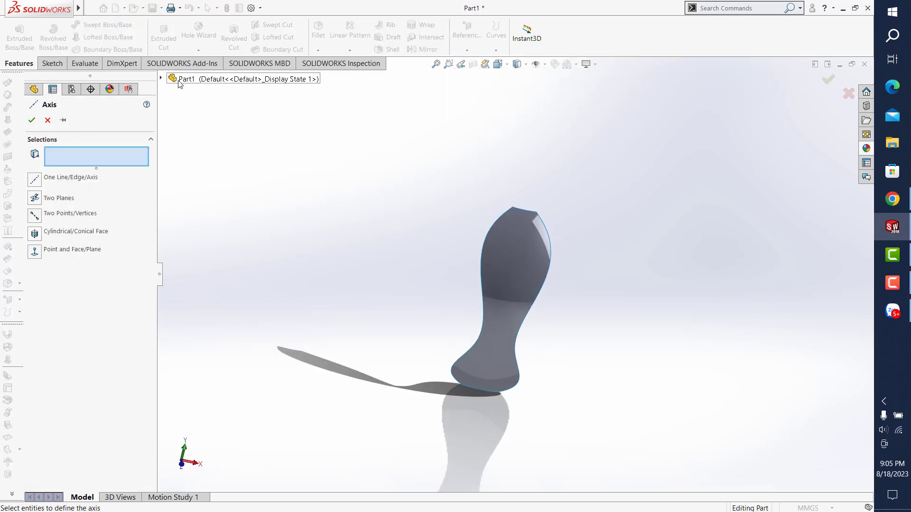
{"action": "left_click", "coordinate": [179, 80]}
{"action": "left_click", "coordinate": [207, 147]}
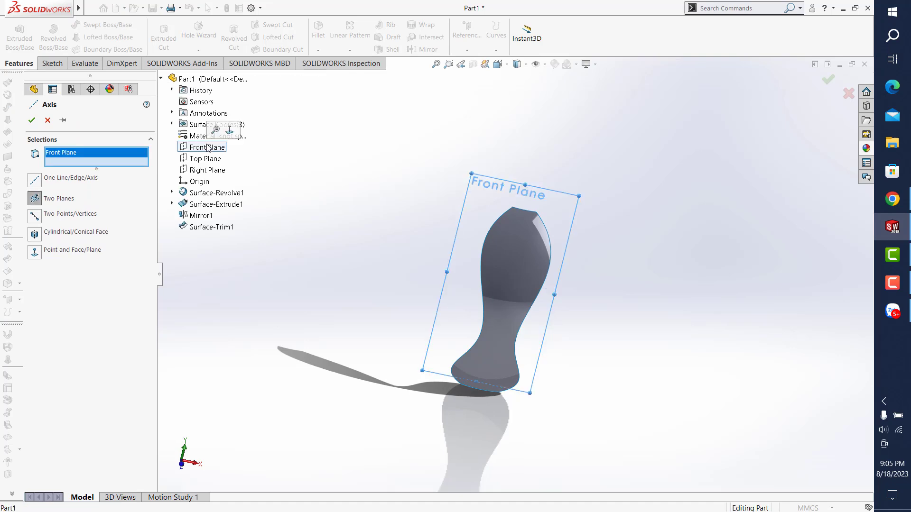
{"action": "left_click", "coordinate": [207, 171]}
{"action": "left_click", "coordinate": [32, 120]}
{"action": "middle_click_drag", "start_coordinate": [463, 177], "coordinate": [455, 152]}
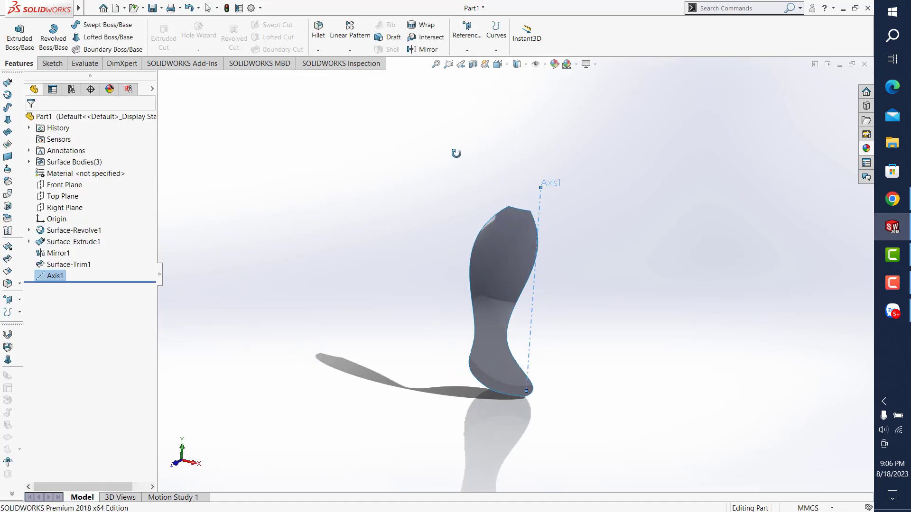
- Circularly pattern the Surface-Trim1 body around Axis1, five instances over 360°
{"action": "left_click", "coordinate": [356, 47]}
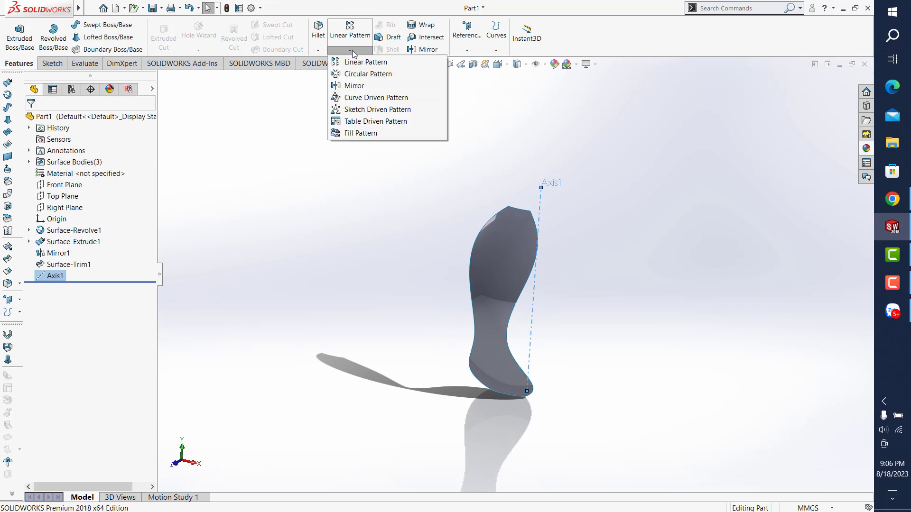
{"action": "left_click", "coordinate": [360, 74]}
{"action": "left_click", "coordinate": [32, 337]}
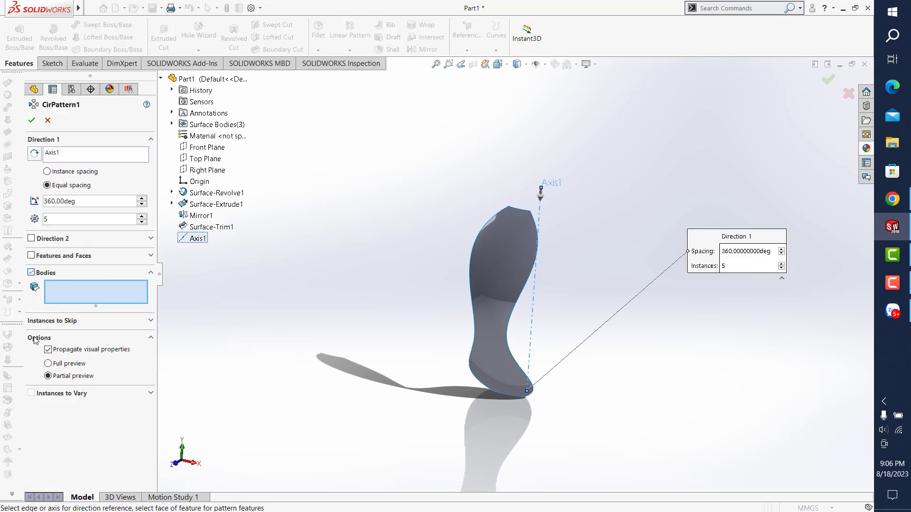
{"action": "left_click", "coordinate": [502, 233]}
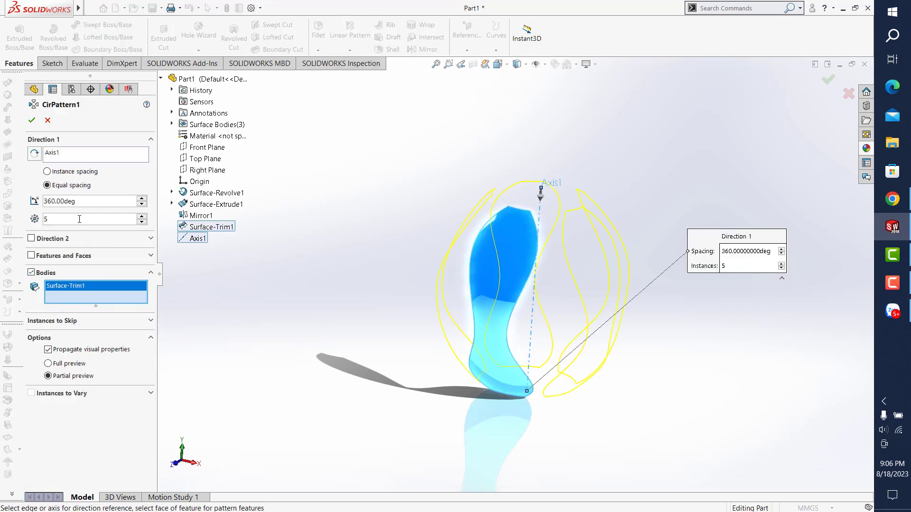
{"action": "left_click", "coordinate": [829, 81]}
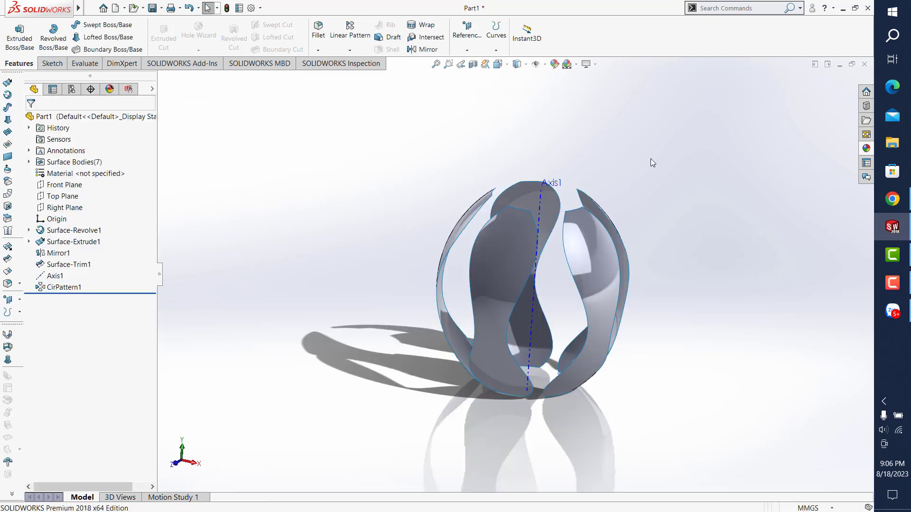
{"action": "mouse_move", "coordinate": [472, 148]}
{"action": "middle_mouse_down"}
{"action": "mouse_move", "coordinate": [472, 175]}
{"action": "mouse_move", "coordinate": [466, 102]}
{"action": "mouse_move", "coordinate": [528, 147]}
{"action": "mouse_move", "coordinate": [554, 212]}
{"action": "middle_mouse_up"}
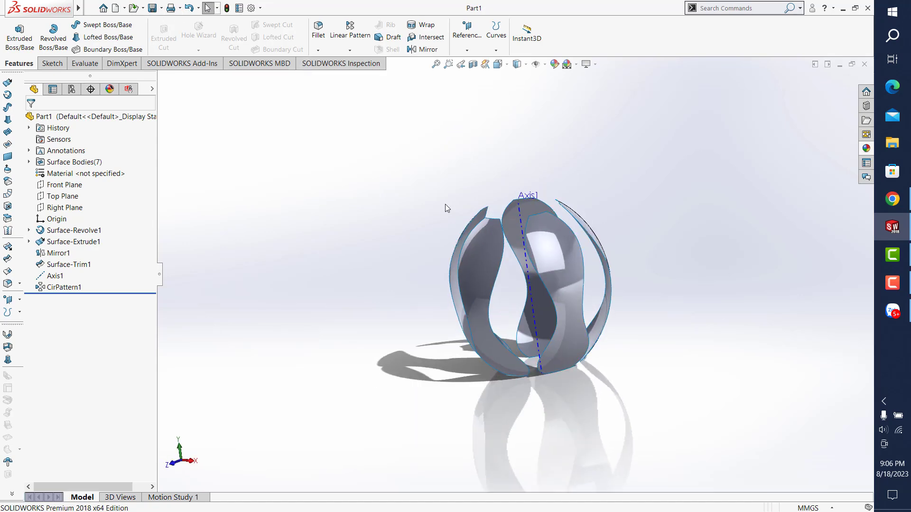
{"action": "mouse_move", "coordinate": [445, 207]}
{"action": "middle_mouse_down"}
{"action": "mouse_move", "coordinate": [536, 157]}
{"action": "mouse_move", "coordinate": [554, 193]}
{"action": "mouse_move", "coordinate": [487, 212]}
{"action": "mouse_move", "coordinate": [319, 211]}
{"action": "middle_mouse_up"}
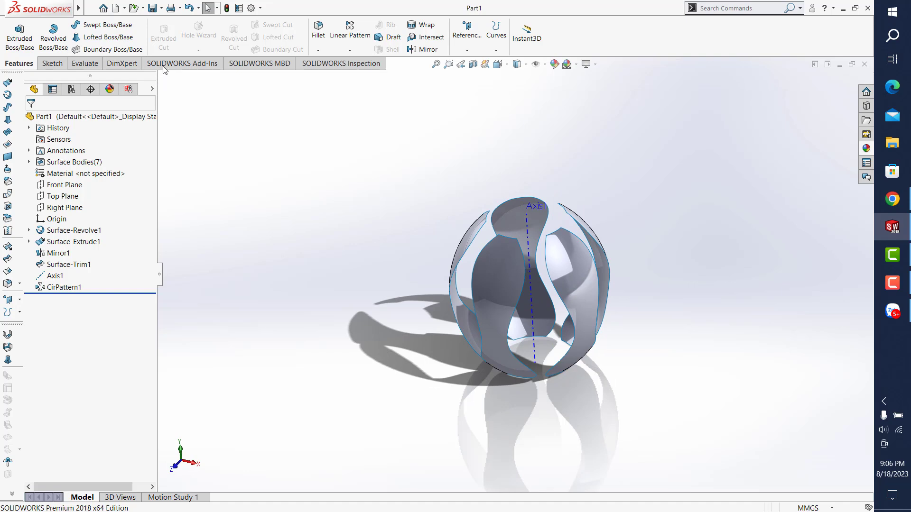
{"action": "mouse_move", "coordinate": [476, 170]}
{"action": "middle_mouse_down"}
{"action": "mouse_move", "coordinate": [492, 173]}
{"action": "mouse_move", "coordinate": [498, 108]}
{"action": "mouse_move", "coordinate": [478, 168]}
{"action": "middle_mouse_up"}
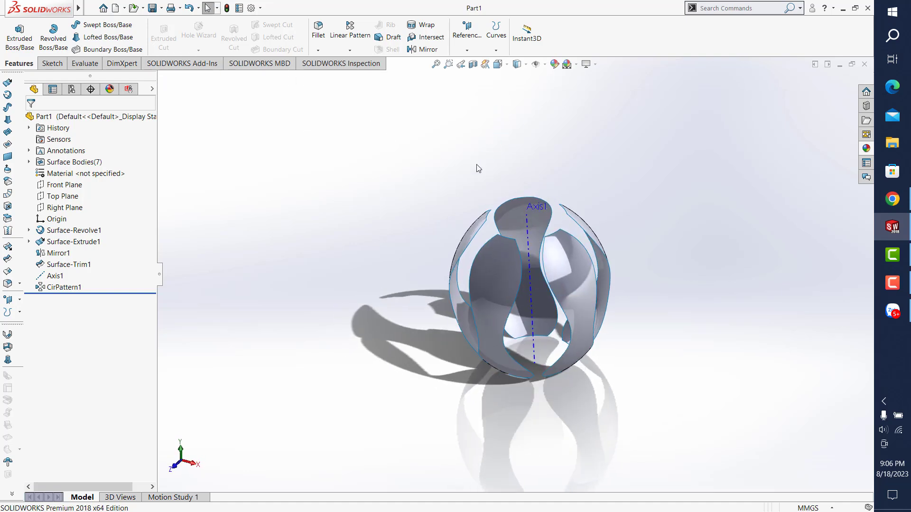
{"action": "left_click", "coordinate": [355, 52]}
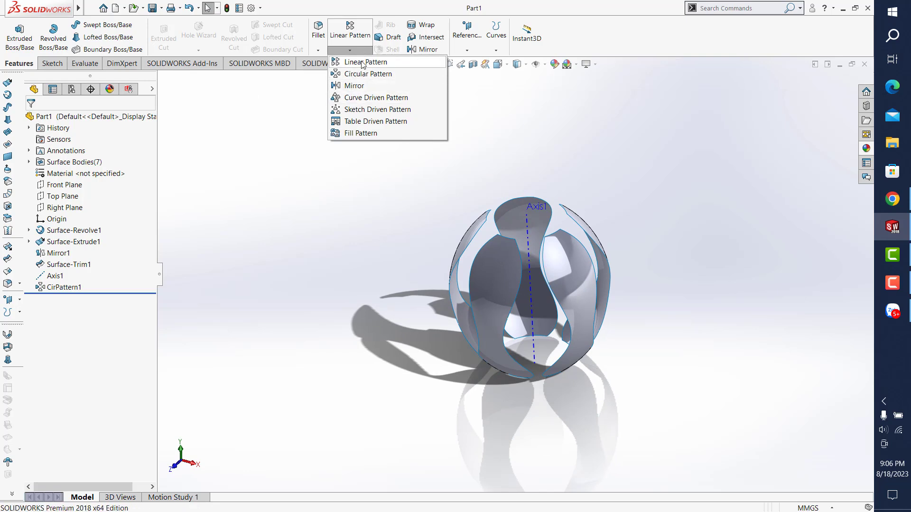
{"action": "left_click", "coordinate": [8, 193]}
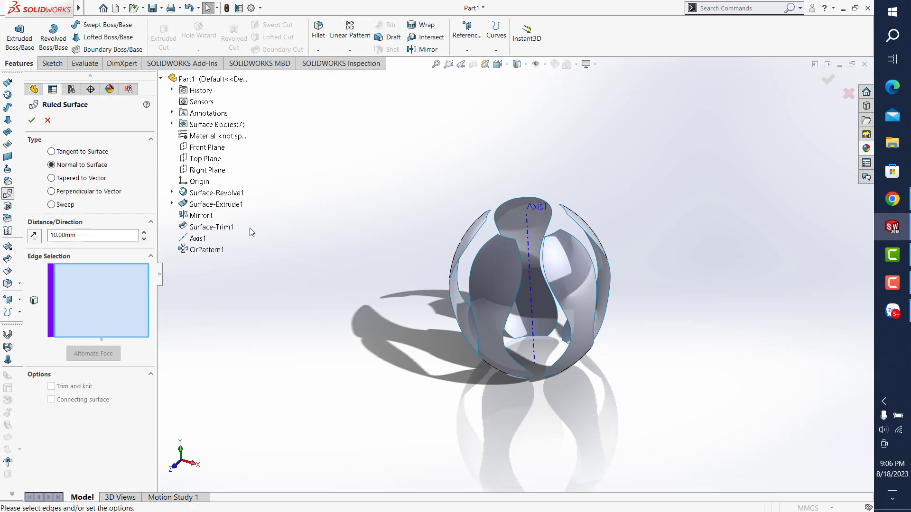
- Edit CirPattern1 to skip instances 3, 4 and 5, keeping two ribbons
{"action": "left_click", "coordinate": [48, 121]}
{"action": "right_click", "coordinate": [52, 287]}
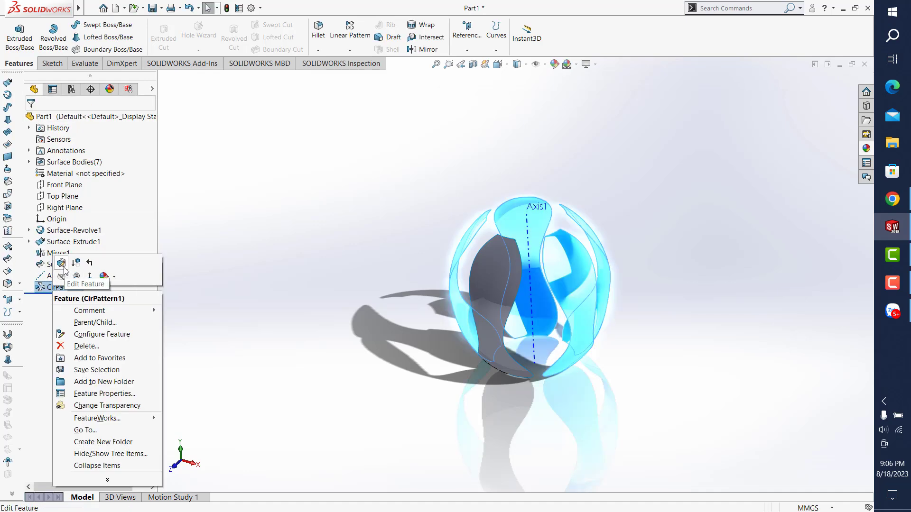
{"action": "left_click", "coordinate": [62, 263]}
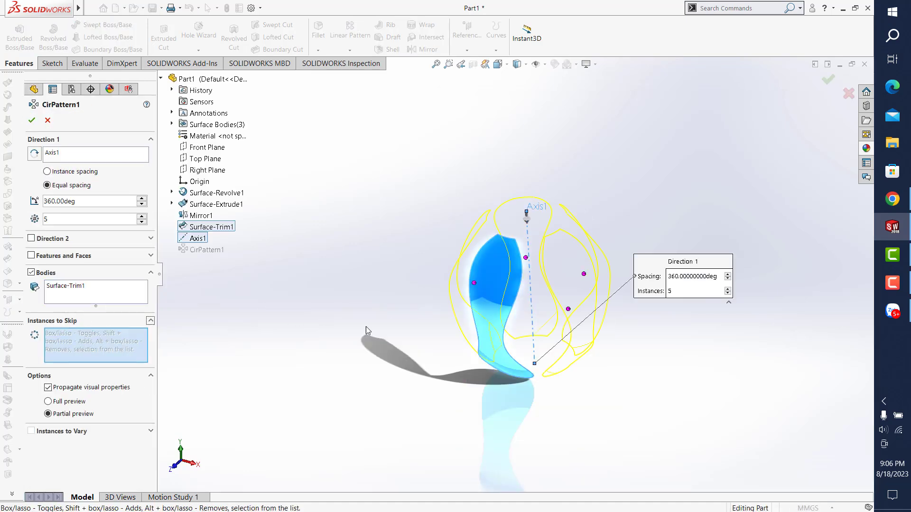
{"action": "left_click", "coordinate": [526, 258]}
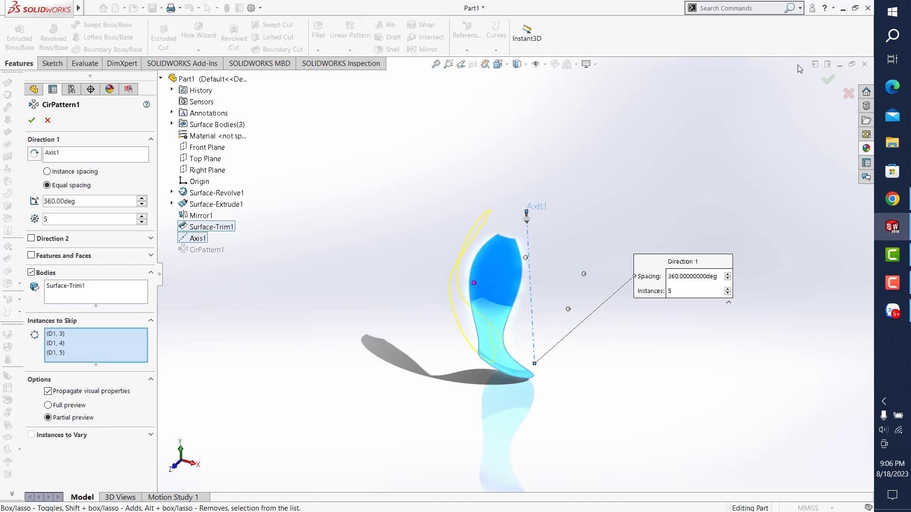
{"action": "left_click", "coordinate": [825, 81]}
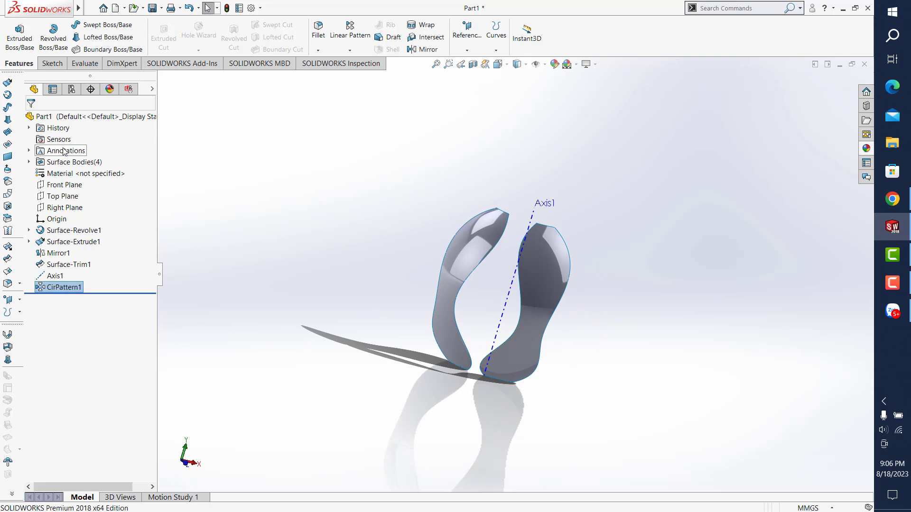
{"action": "left_click", "coordinate": [102, 37]}
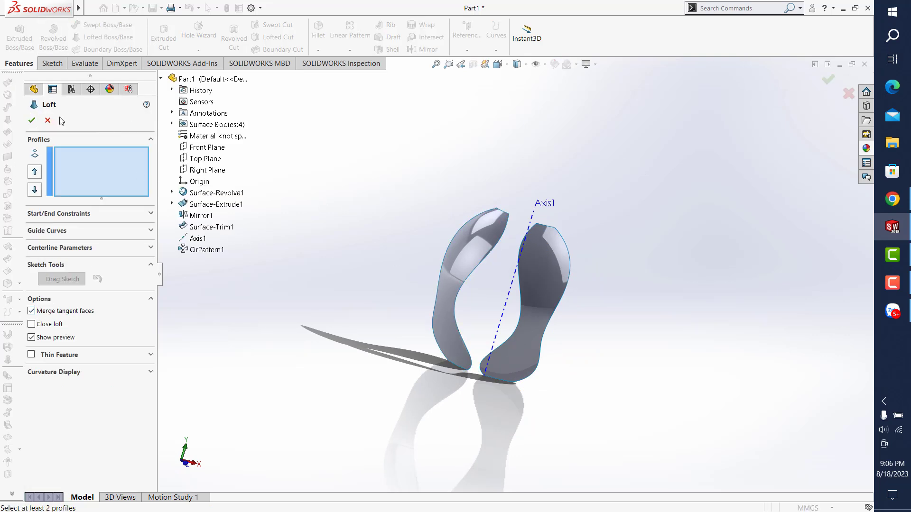
- Add a reversed 10 mm normal-to-surface ruled flange along the left ribbon's edge
{"action": "left_click", "coordinate": [47, 120]}
{"action": "left_click", "coordinate": [8, 193]}
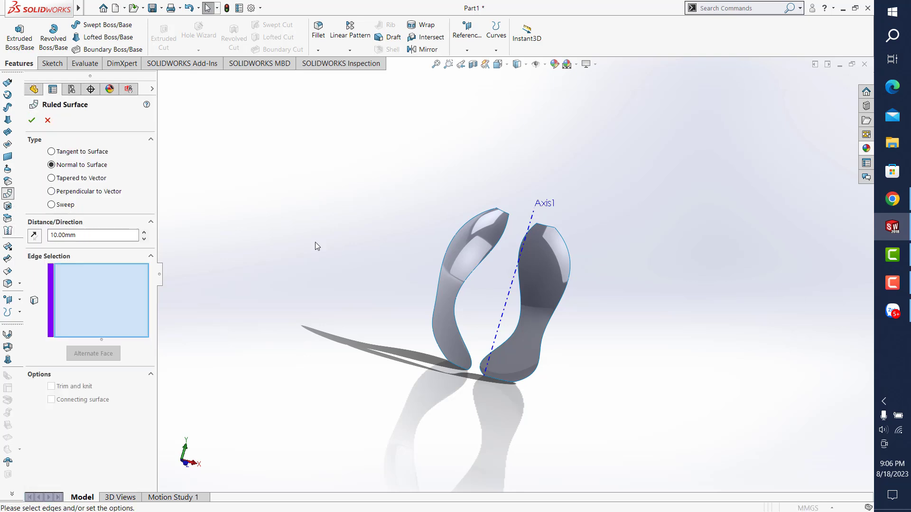
{"action": "left_click", "coordinate": [496, 244]}
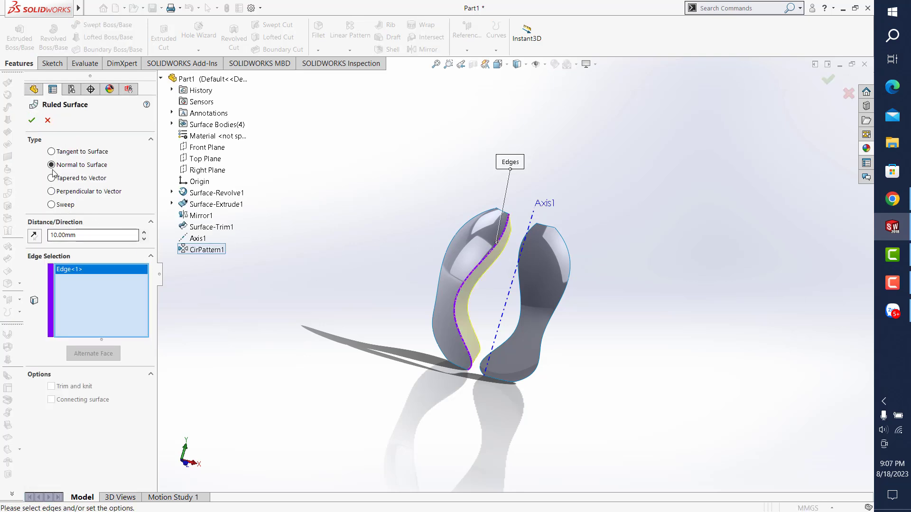
{"action": "left_click", "coordinate": [38, 237]}
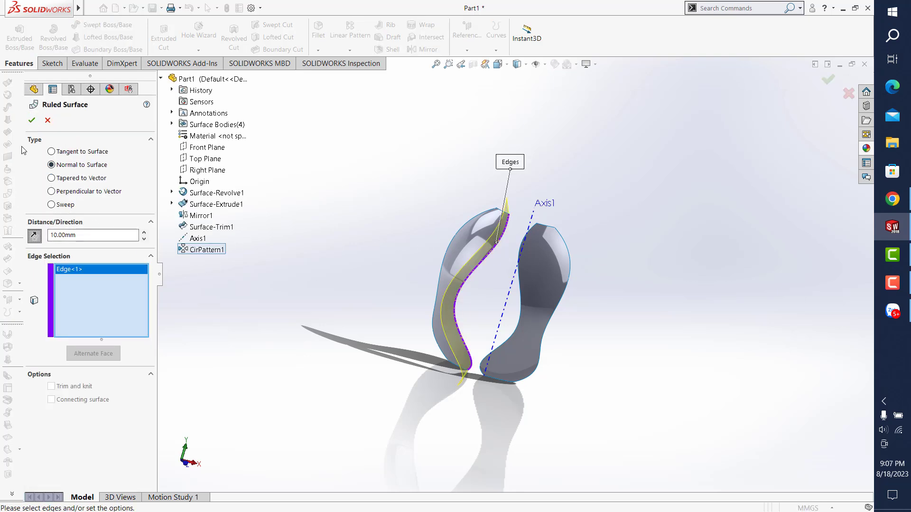
{"action": "left_click", "coordinate": [31, 121]}
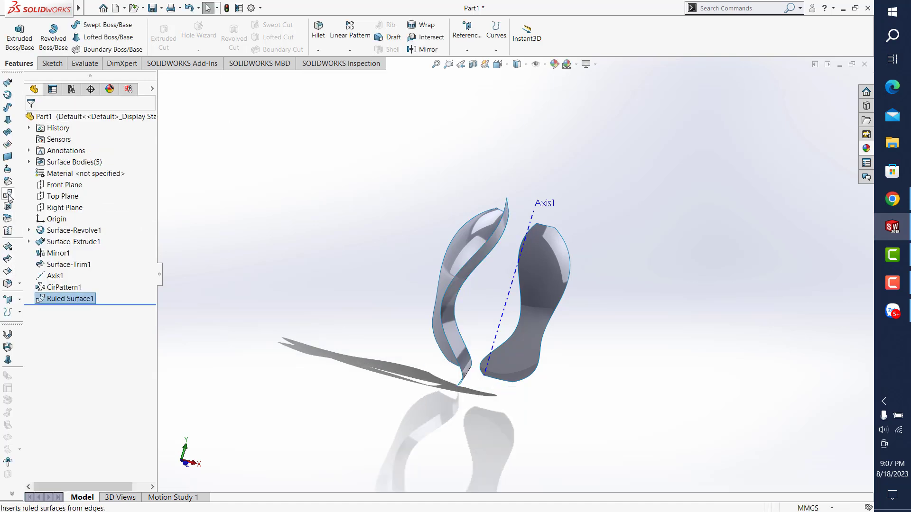
- Add a matching reversed 10 mm ruled surface along the other ribbon's edge
{"action": "left_click", "coordinate": [8, 220]}
{"action": "left_click", "coordinate": [521, 295]}
{"action": "middle_click_drag", "start_coordinate": [521, 295], "coordinate": [404, 299]}
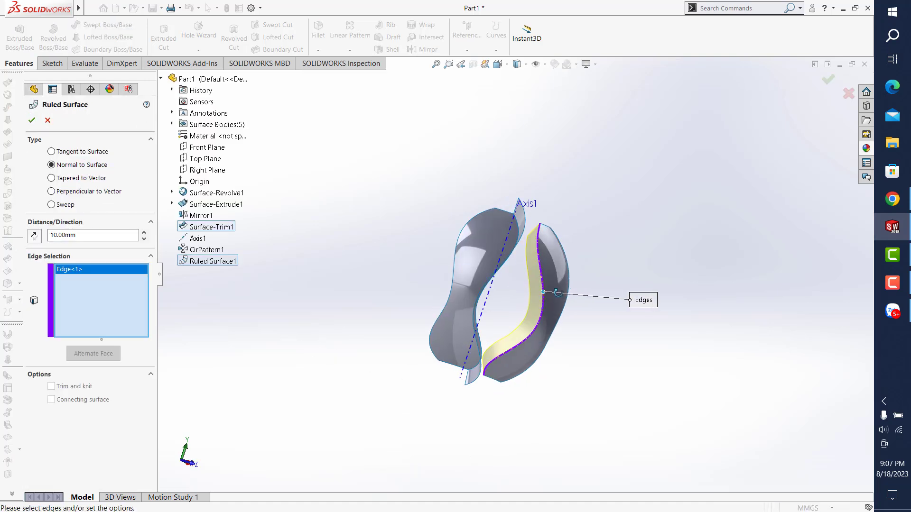
{"action": "left_click", "coordinate": [34, 236]}
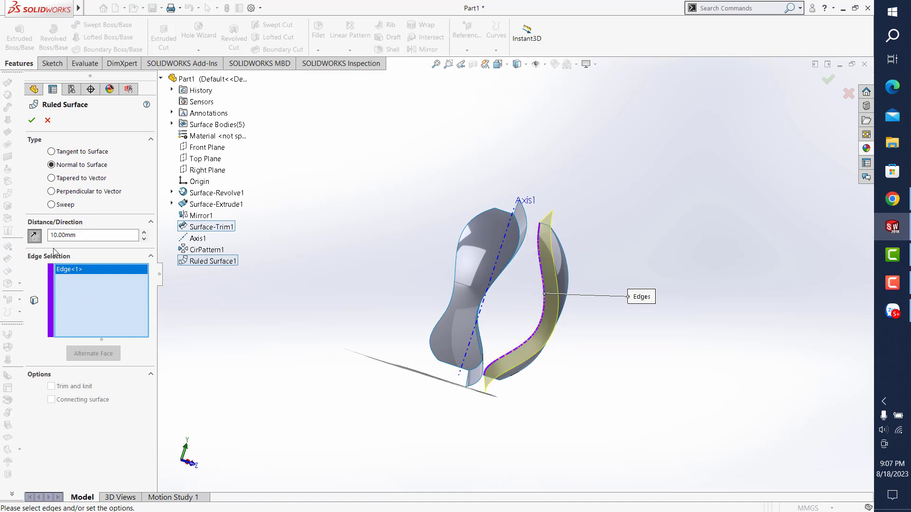
{"action": "left_click", "coordinate": [27, 119]}
{"action": "mouse_move", "coordinate": [776, 204]}
{"action": "middle_mouse_down"}
{"action": "mouse_move", "coordinate": [657, 214]}
{"action": "mouse_move", "coordinate": [500, 283]}
{"action": "middle_mouse_up"}
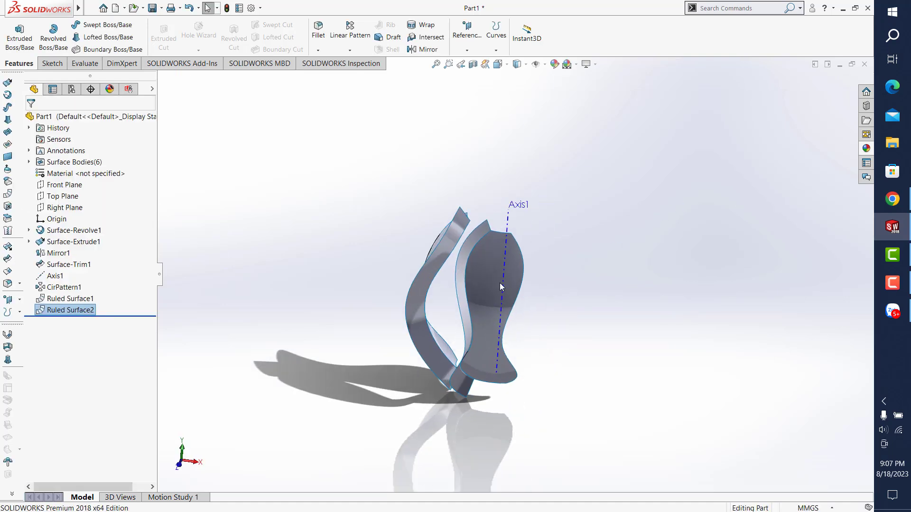
{"action": "scroll", "coordinate": [500, 282], "scroll_direction": "down", "scroll_amount": 3}
- Hide the revolved surface and CirPattern1 copies, then save the part
{"action": "left_click", "coordinate": [495, 279]}
{"action": "left_click", "coordinate": [534, 250]}
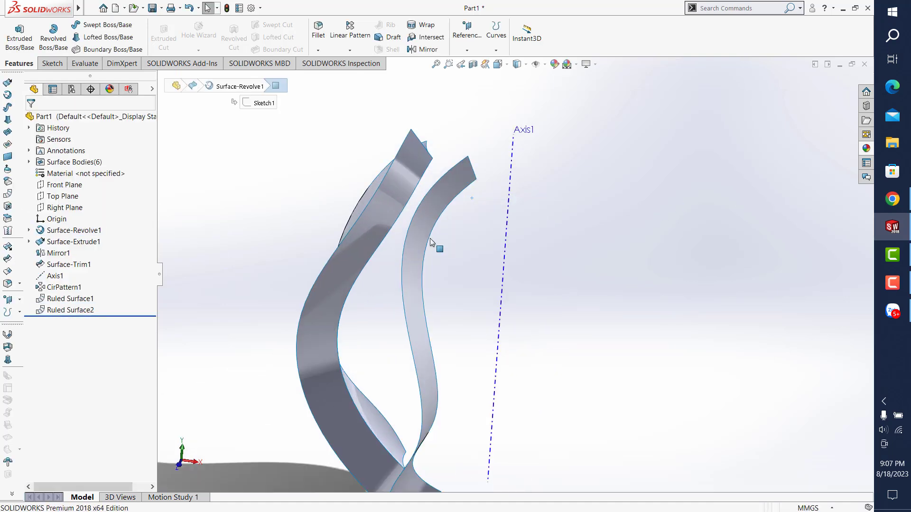
{"action": "middle_click_drag", "start_coordinate": [430, 238], "coordinate": [405, 223]}
{"action": "left_click", "coordinate": [405, 223]}
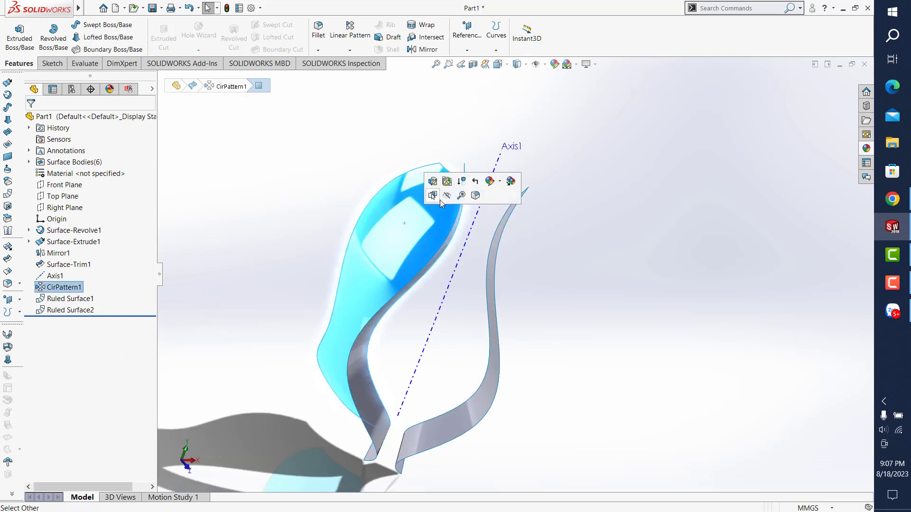
{"action": "left_click", "coordinate": [462, 209]}
{"action": "left_click", "coordinate": [152, 8]}
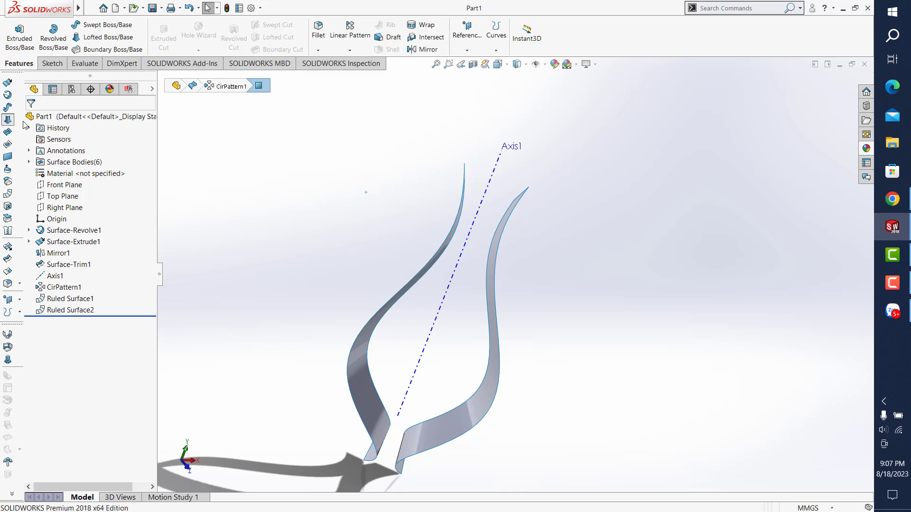
- Loft a surface between the two strips' top edges, removing the stray body profile
{"action": "left_click", "coordinate": [7, 120]}
{"action": "mouse_move", "coordinate": [441, 204]}
{"action": "middle_mouse_down"}
{"action": "mouse_move", "coordinate": [471, 199]}
{"action": "mouse_move", "coordinate": [520, 245]}
{"action": "middle_mouse_up"}
{"action": "left_click", "coordinate": [463, 208]}
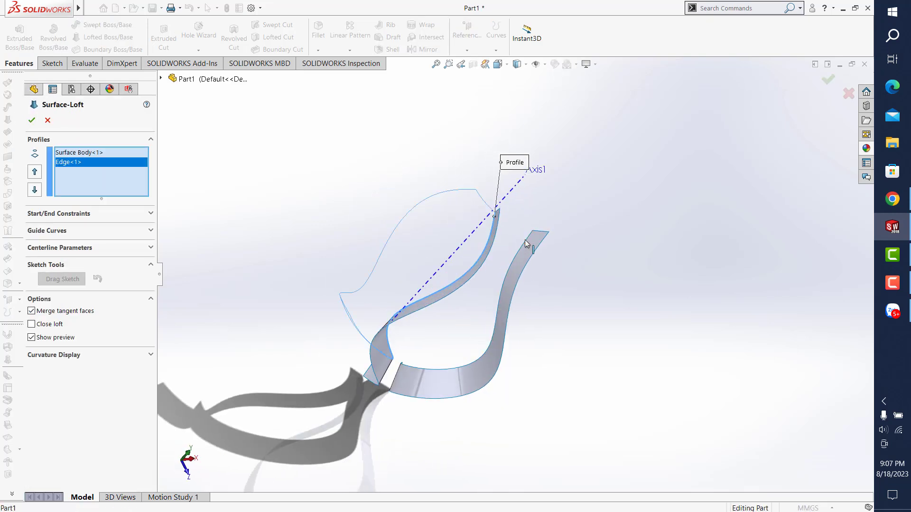
{"action": "left_click", "coordinate": [525, 244]}
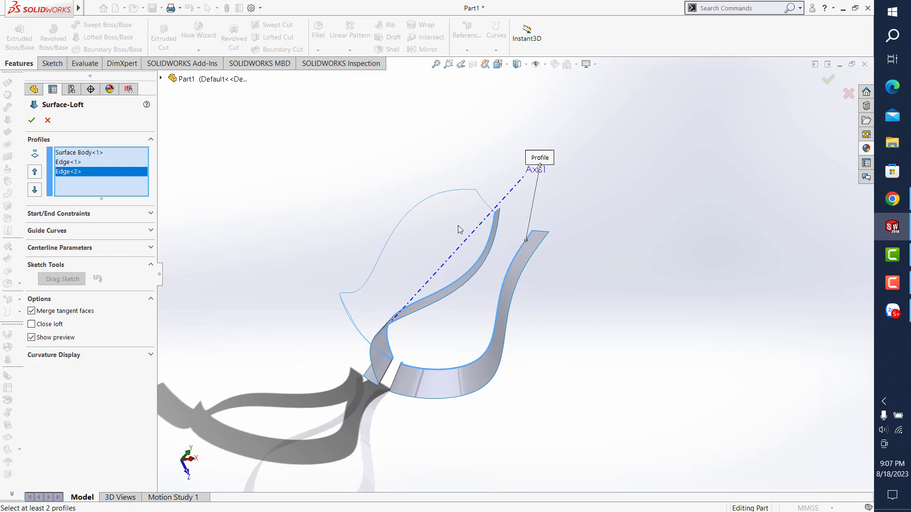
{"action": "left_click", "coordinate": [97, 156]}
{"action": "right_click", "coordinate": [96, 157]}
{"action": "left_click", "coordinate": [121, 170]}
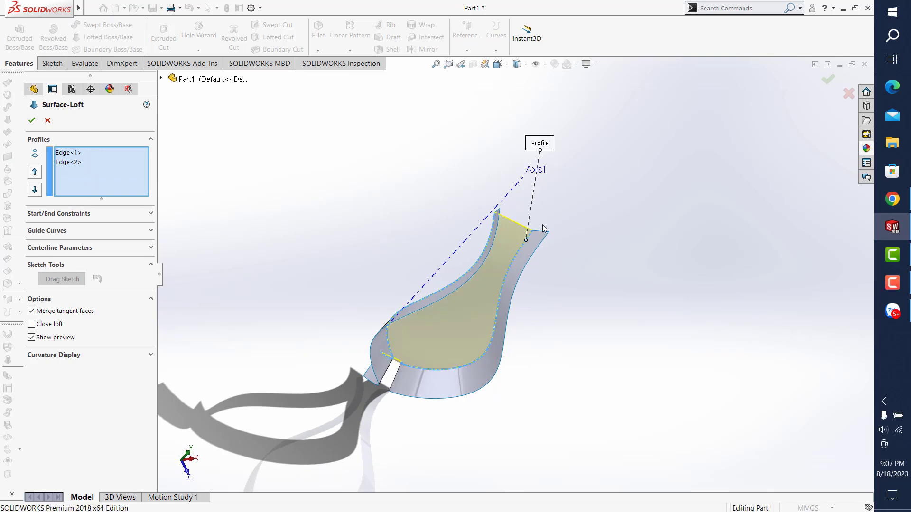
- Give the loft Curvature To Face start and end constraints of 0.5 and accept Surface-Loft1
{"action": "left_click", "coordinate": [72, 214]}
{"action": "left_click", "coordinate": [92, 239]}
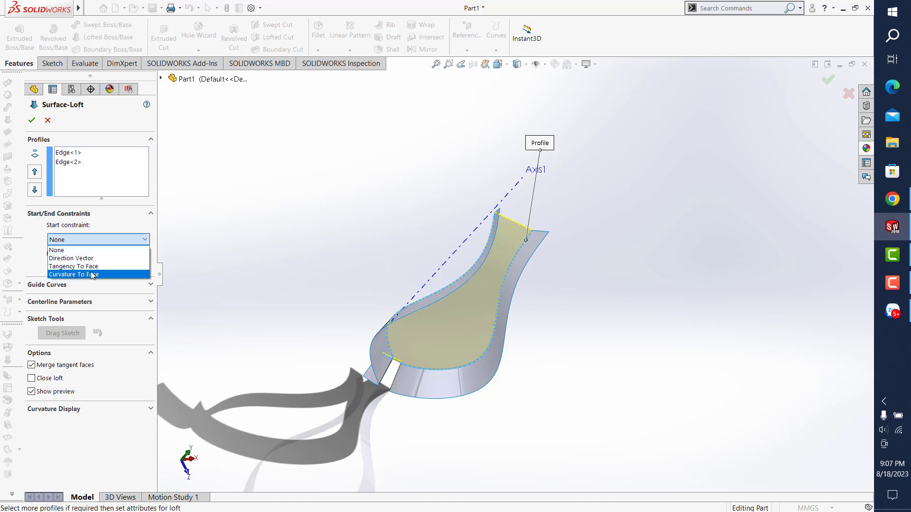
{"action": "left_click", "coordinate": [91, 273]}
{"action": "left_click", "coordinate": [85, 295]}
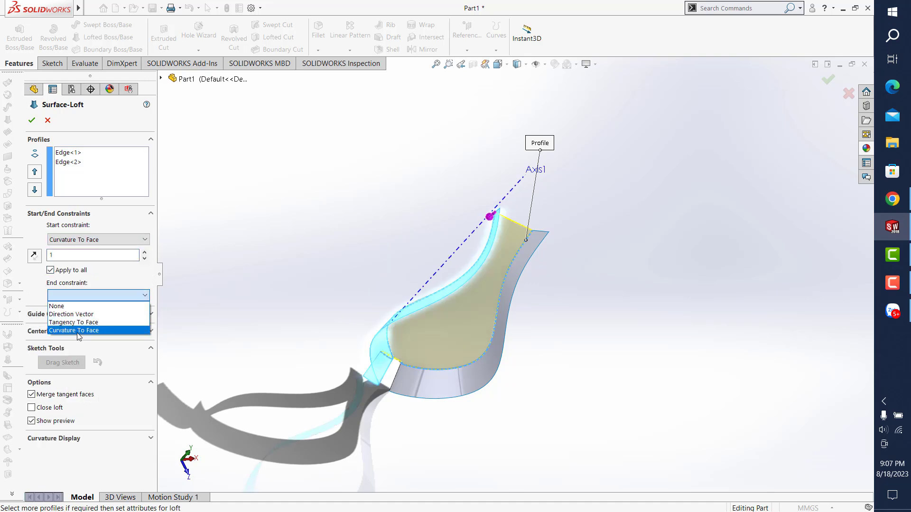
{"action": "left_click", "coordinate": [75, 328]}
{"action": "type", "text": "0.5"}
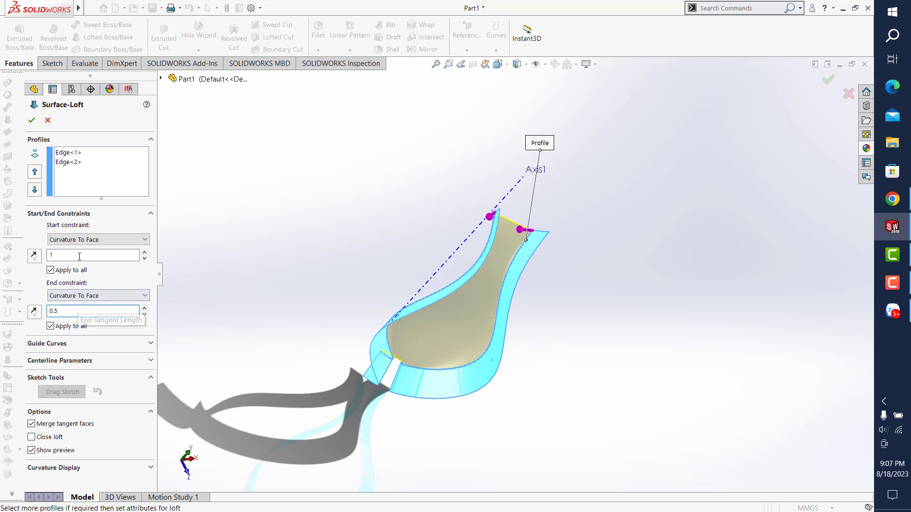
{"action": "double_click", "coordinate": [79, 254]}
{"action": "type", "text": "0.5"}
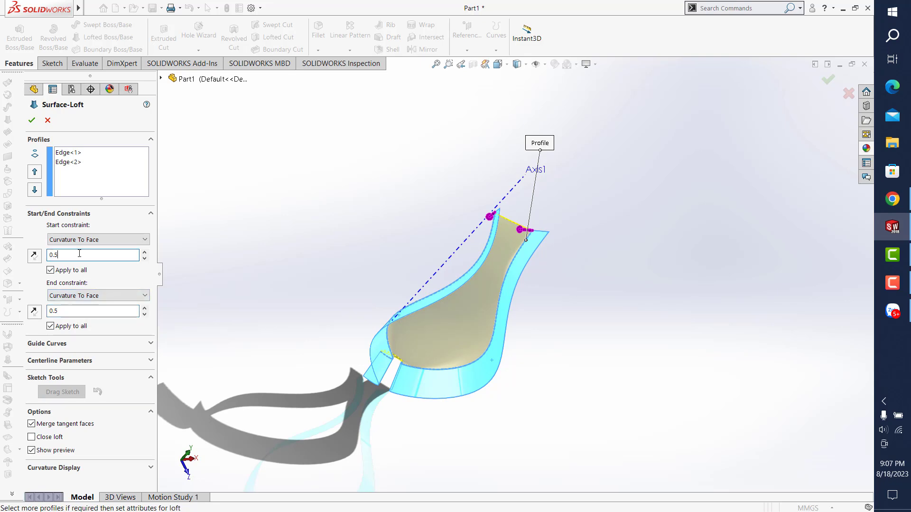
{"action": "mouse_move", "coordinate": [488, 240]}
{"action": "middle_mouse_down"}
{"action": "mouse_move", "coordinate": [454, 341]}
{"action": "mouse_move", "coordinate": [322, 413]}
{"action": "mouse_move", "coordinate": [552, 263]}
{"action": "middle_mouse_up"}
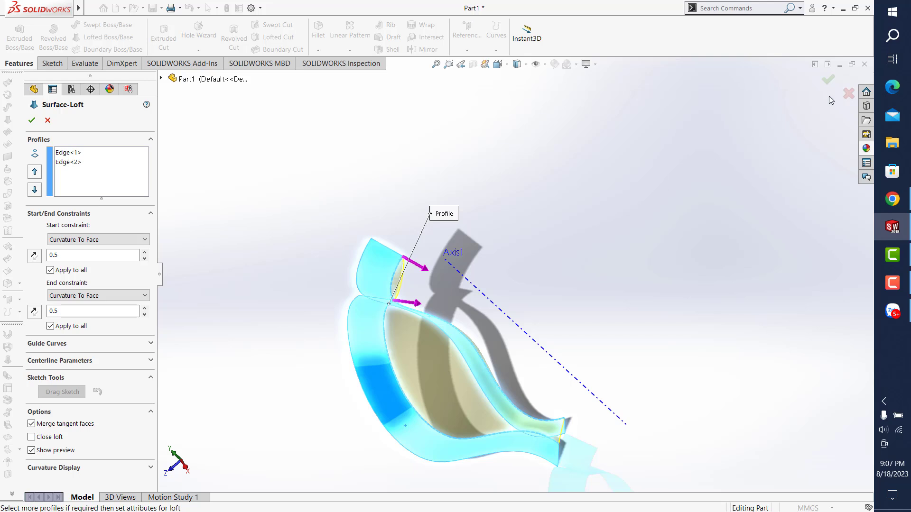
{"action": "left_click", "coordinate": [828, 82]}
- Hide the ruled strips and show Surface-Trim1 beside the loft
{"action": "middle_click_drag", "start_coordinate": [649, 207], "coordinate": [541, 250]}
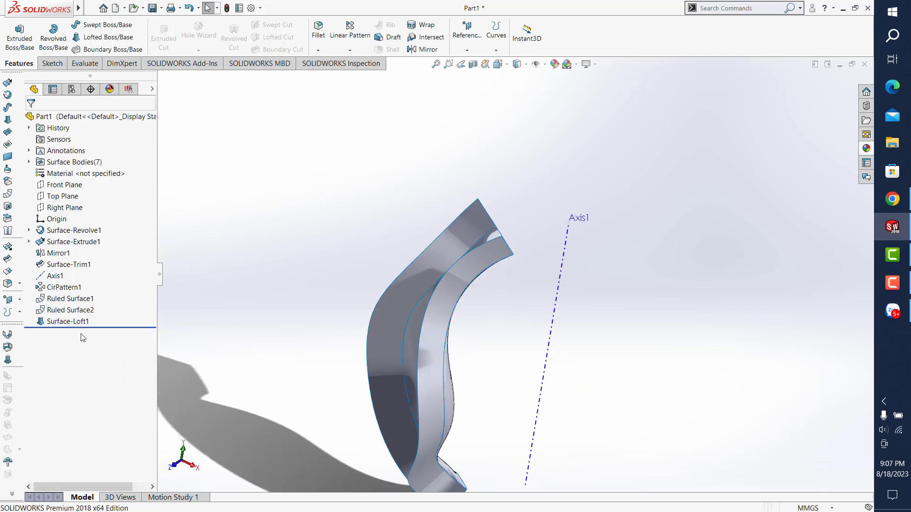
{"action": "left_click", "coordinate": [71, 310]}
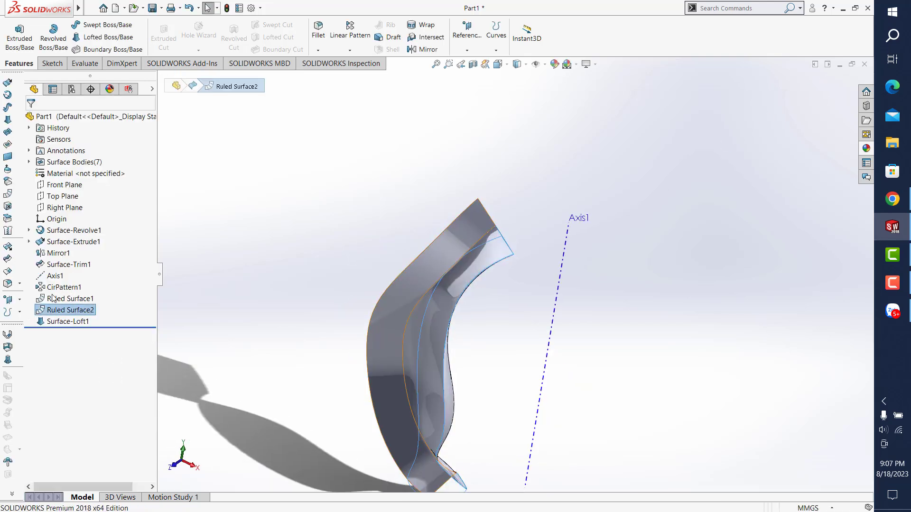
{"action": "left_click", "coordinate": [53, 298]}
{"action": "left_click", "coordinate": [60, 272]}
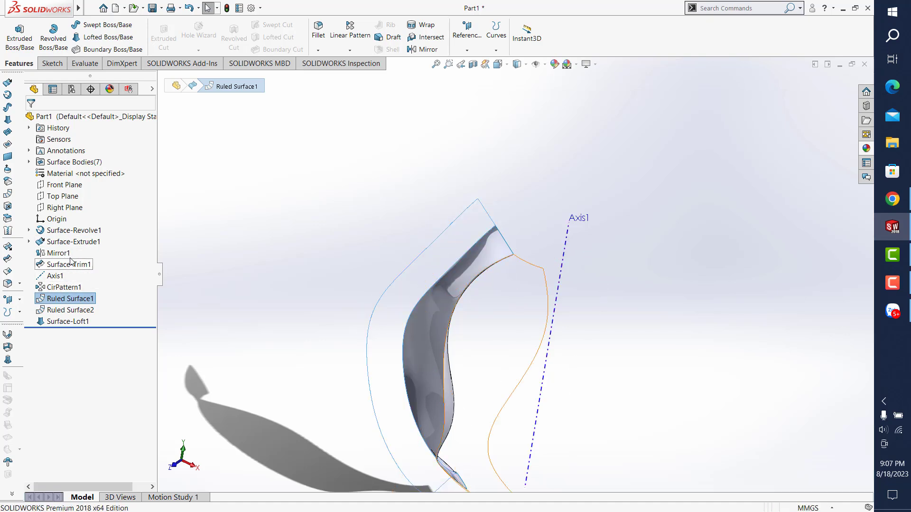
{"action": "left_click", "coordinate": [71, 266]}
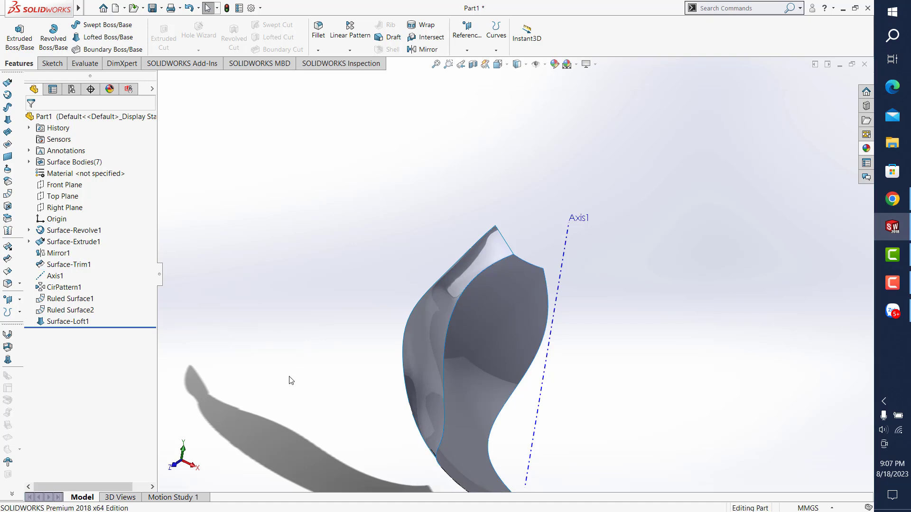
{"action": "middle_click_drag", "start_coordinate": [289, 378], "coordinate": [339, 362]}
{"action": "left_click", "coordinate": [436, 65]}
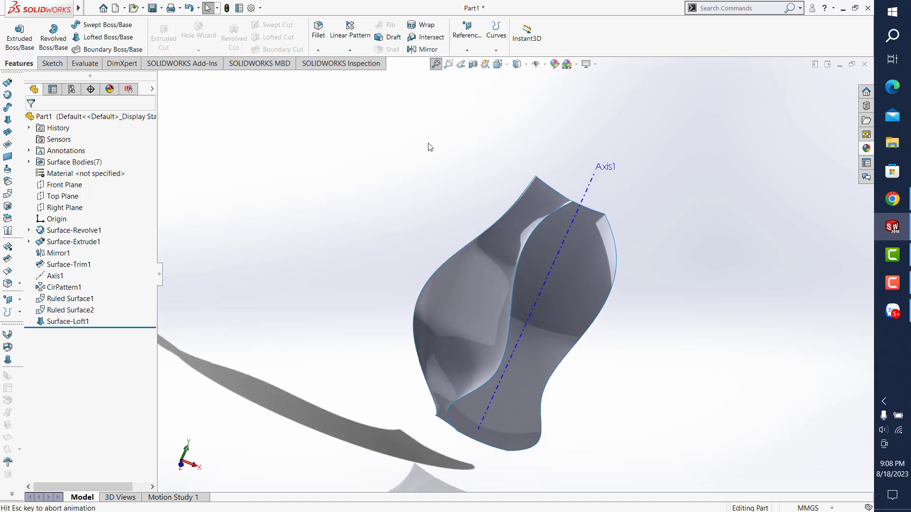
- Knit Surface-Loft1 and Surface-Trim1 into Surface-Knit1
{"action": "left_click", "coordinate": [7, 231]}
{"action": "left_click", "coordinate": [498, 223]}
{"action": "left_click", "coordinate": [548, 221]}
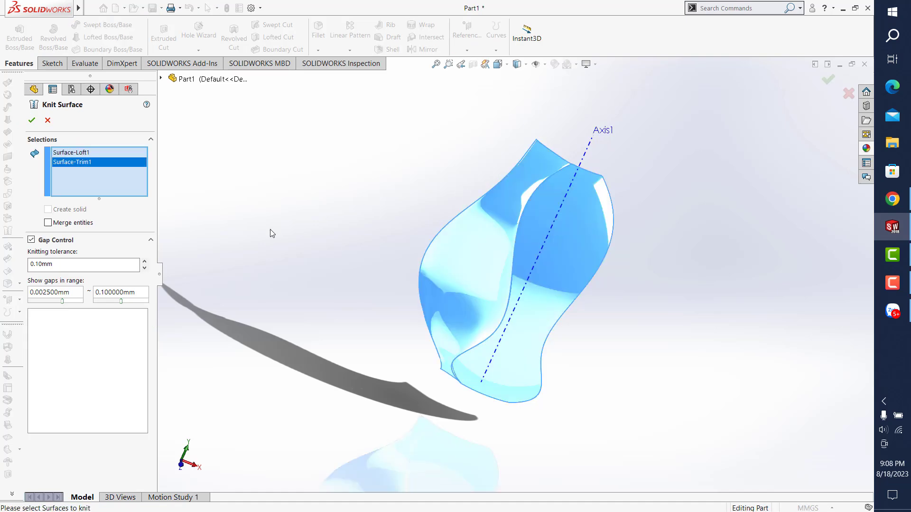
{"action": "left_click", "coordinate": [32, 121]}
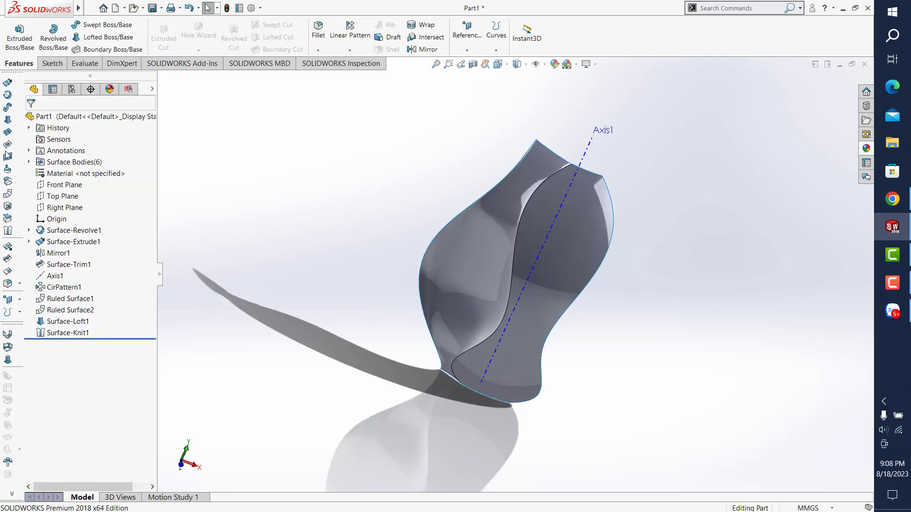
- Round the seam edge between loft and trimmed surface with a 2 mm fillet
{"action": "left_click", "coordinate": [319, 32]}
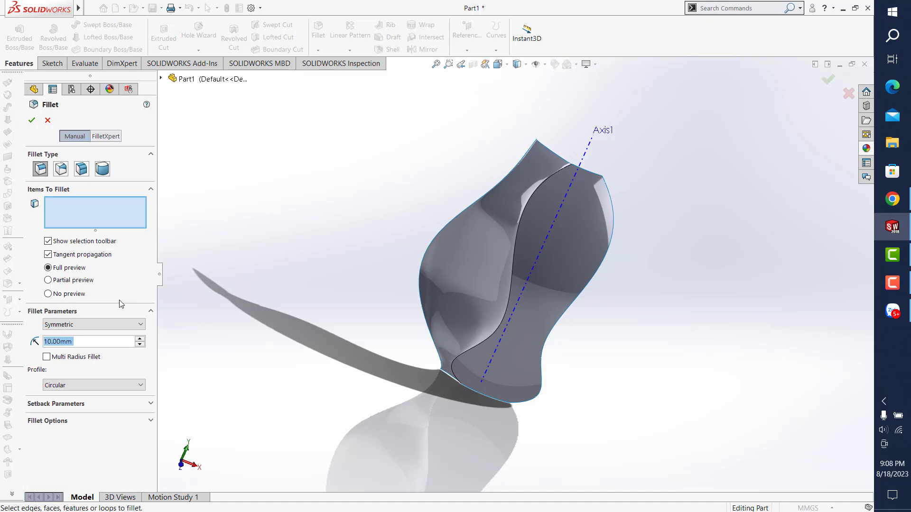
{"action": "left_click", "coordinate": [98, 326]}
{"action": "left_click", "coordinate": [71, 335]}
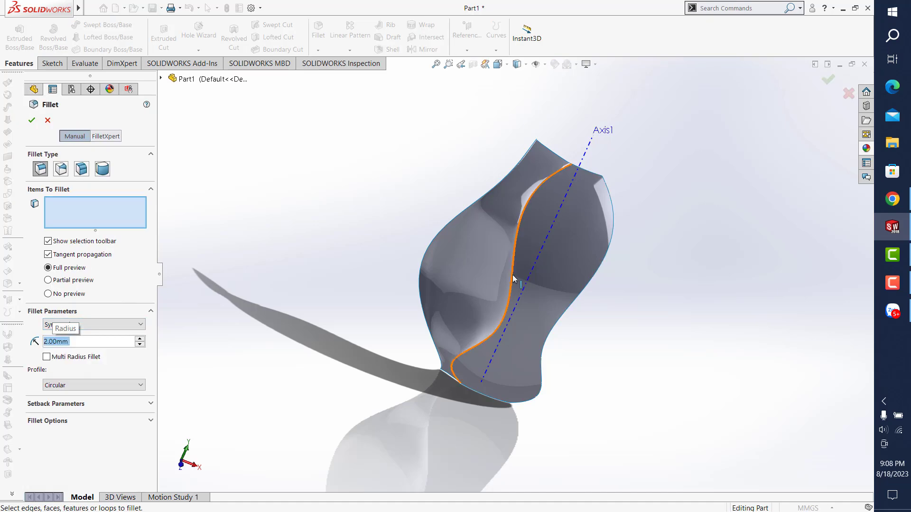
{"action": "left_click", "coordinate": [513, 275]}
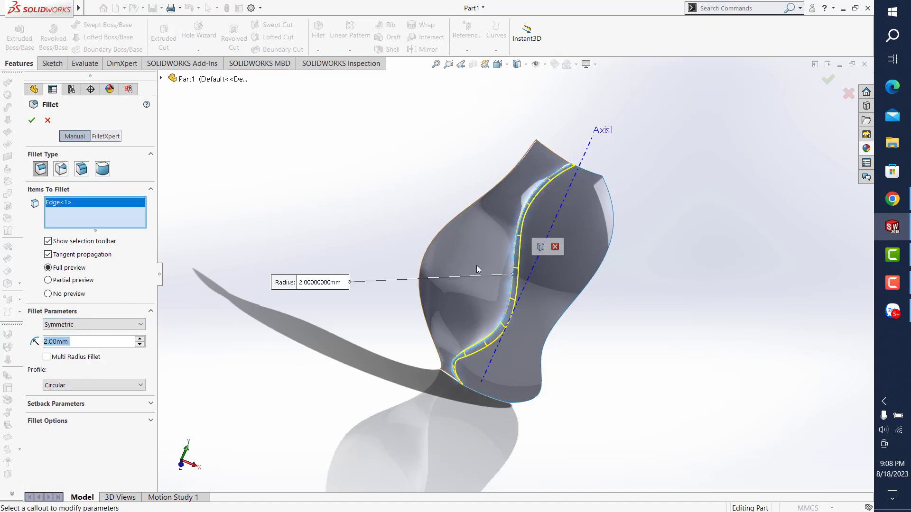
{"action": "left_click", "coordinate": [31, 120]}
{"action": "mouse_move", "coordinate": [386, 155]}
{"action": "middle_mouse_down"}
{"action": "mouse_move", "coordinate": [598, 141]}
{"action": "mouse_move", "coordinate": [614, 227]}
{"action": "mouse_move", "coordinate": [575, 258]}
{"action": "mouse_move", "coordinate": [559, 290]}
{"action": "middle_mouse_up"}
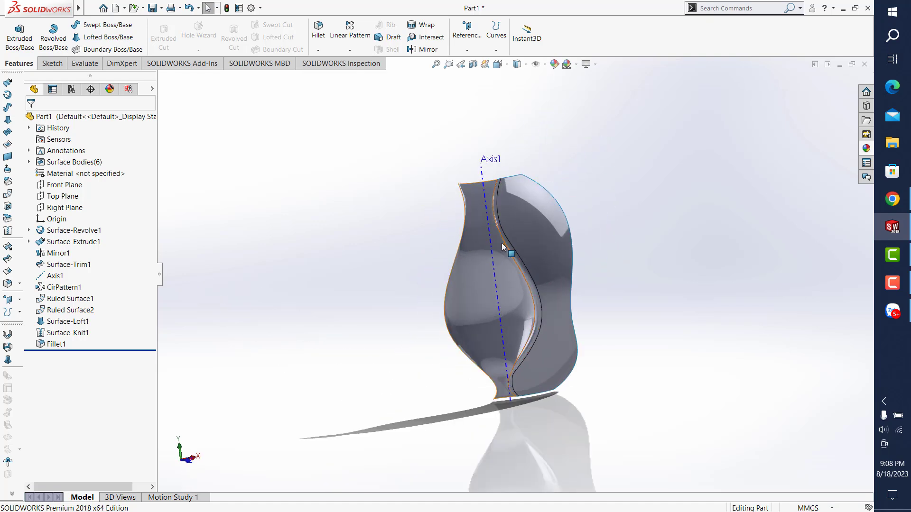
{"action": "mouse_move", "coordinate": [526, 360]}
{"action": "middle_mouse_down"}
{"action": "mouse_move", "coordinate": [561, 386]}
{"action": "mouse_move", "coordinate": [573, 187]}
{"action": "mouse_move", "coordinate": [589, 157]}
{"action": "mouse_move", "coordinate": [630, 167]}
{"action": "mouse_move", "coordinate": [588, 230]}
{"action": "mouse_move", "coordinate": [548, 389]}
{"action": "mouse_move", "coordinate": [540, 142]}
{"action": "middle_mouse_up"}
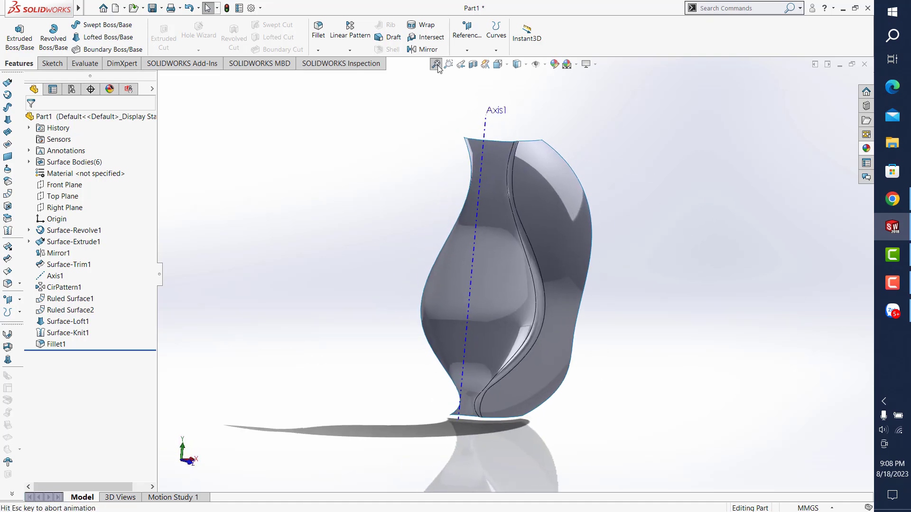
{"action": "scroll", "coordinate": [548, 242], "scroll_direction": "down", "scroll_amount": 3}
{"action": "middle_click_drag", "start_coordinate": [547, 242], "coordinate": [569, 199]}
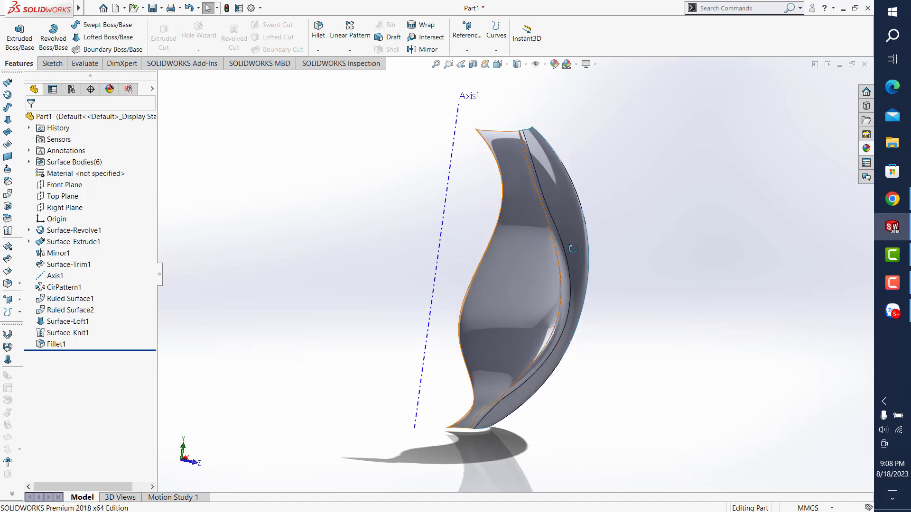
- Pattern the Fillet1 body five times over 360° around Axis1 as CirPattern2
{"action": "left_click", "coordinate": [354, 50]}
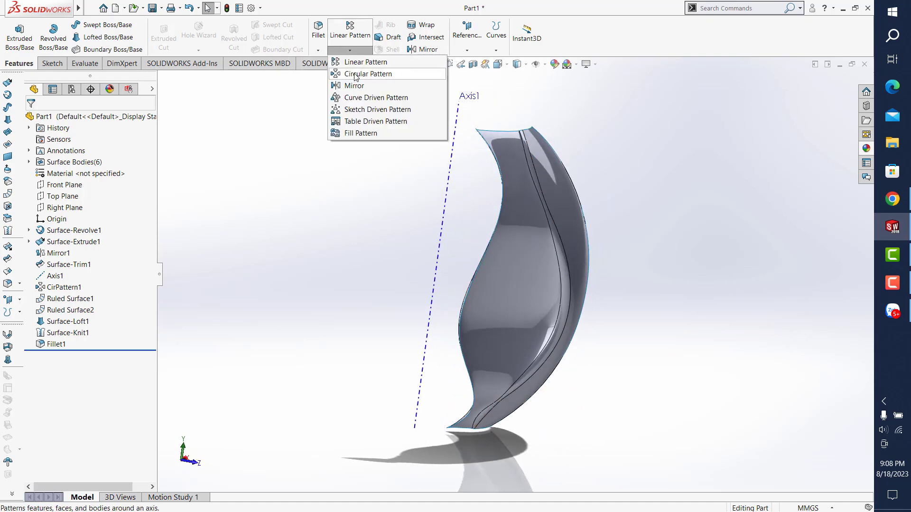
{"action": "left_click", "coordinate": [353, 73]}
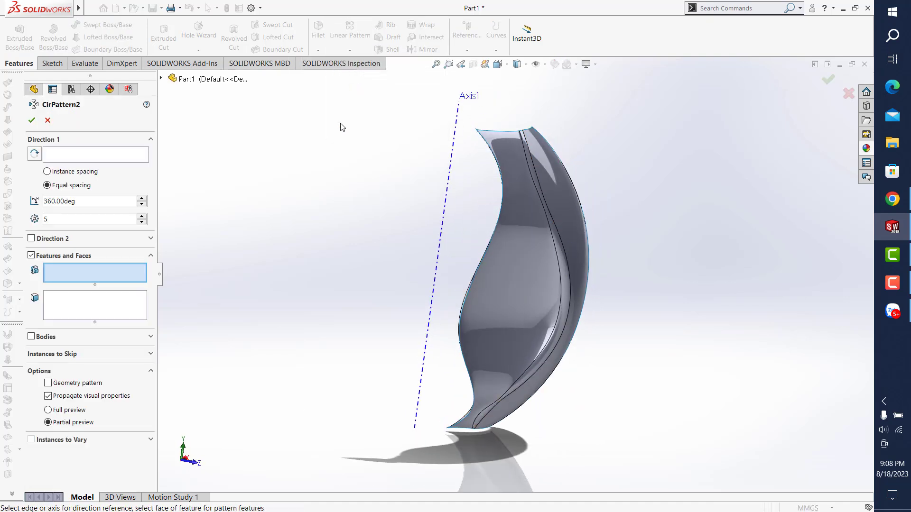
{"action": "left_click", "coordinate": [96, 156]}
{"action": "left_click", "coordinate": [445, 208]}
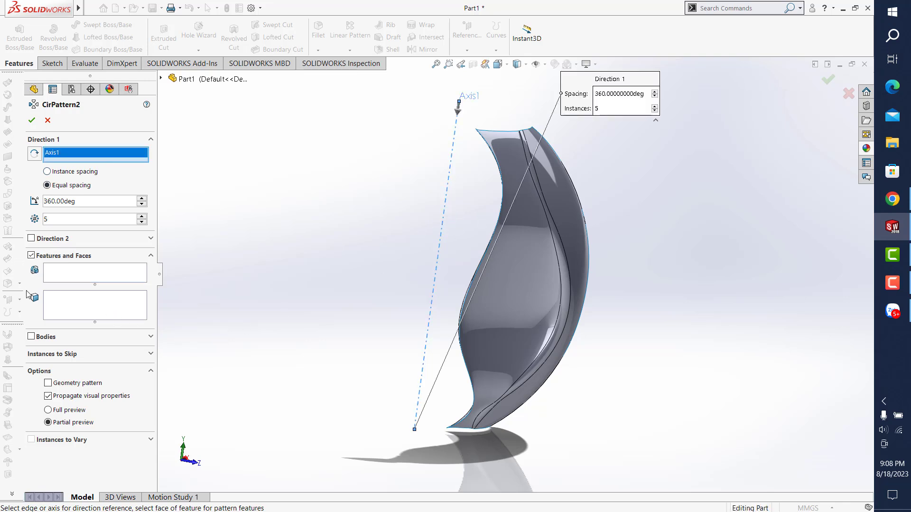
{"action": "left_click", "coordinate": [32, 337]}
{"action": "left_click", "coordinate": [485, 280]}
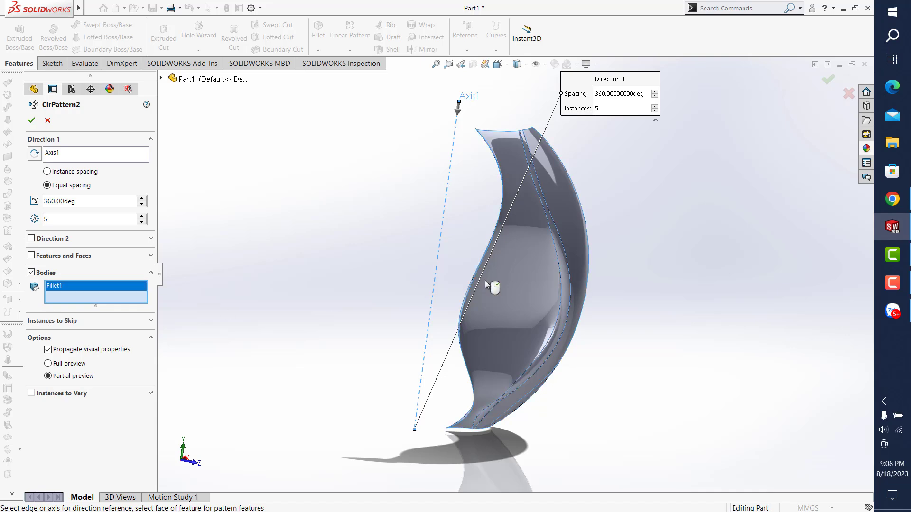
{"action": "middle_click_drag", "start_coordinate": [485, 280], "coordinate": [694, 158]}
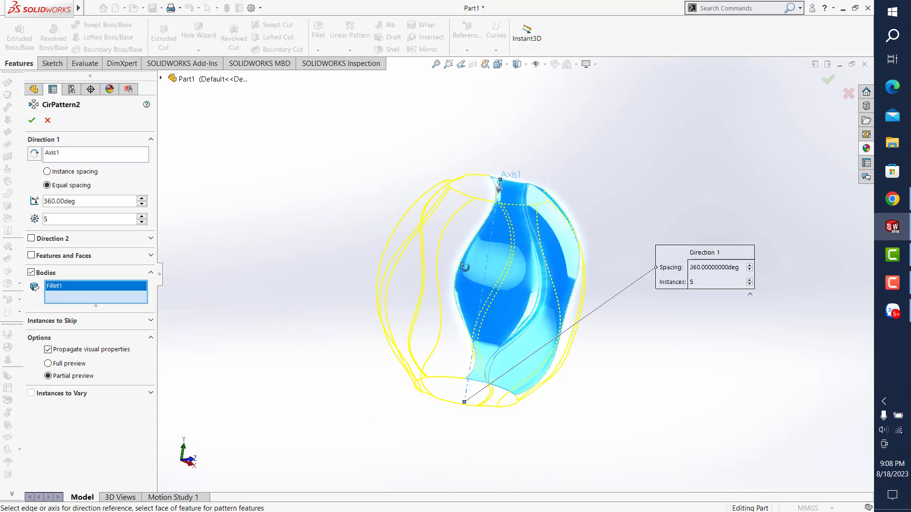
{"action": "left_click", "coordinate": [828, 81]}
{"action": "mouse_move", "coordinate": [634, 163]}
{"action": "middle_mouse_down"}
{"action": "mouse_move", "coordinate": [681, 254]}
{"action": "mouse_move", "coordinate": [724, 193]}
{"action": "mouse_move", "coordinate": [716, 152]}
{"action": "middle_mouse_up"}
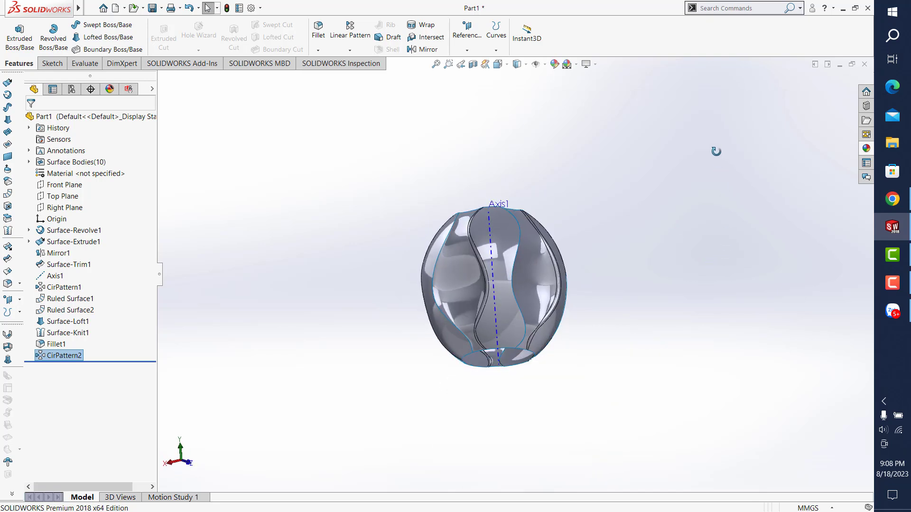
{"action": "mouse_move", "coordinate": [658, 251]}
{"action": "middle_mouse_down"}
{"action": "mouse_move", "coordinate": [525, 203]}
{"action": "mouse_move", "coordinate": [616, 141]}
{"action": "middle_mouse_up"}
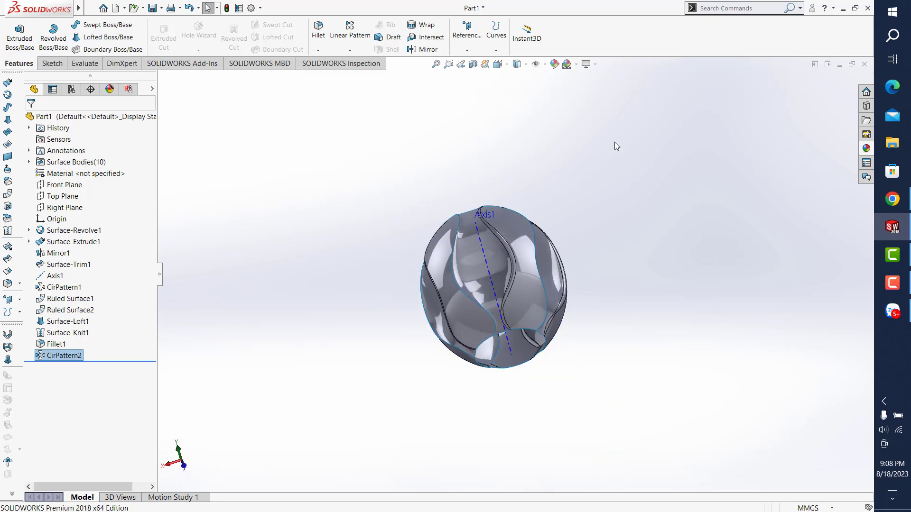
- Knit the filleted body and its four patterned copies into Surface-Knit2
{"action": "left_click", "coordinate": [7, 231]}
{"action": "left_click", "coordinate": [508, 270]}
{"action": "left_click", "coordinate": [451, 285]}
{"action": "mouse_move", "coordinate": [451, 284]}
{"action": "middle_mouse_down"}
{"action": "mouse_move", "coordinate": [526, 267]}
{"action": "mouse_move", "coordinate": [446, 277]}
{"action": "mouse_move", "coordinate": [464, 287]}
{"action": "middle_mouse_up"}
{"action": "left_click", "coordinate": [440, 276]}
{"action": "left_click", "coordinate": [464, 287]}
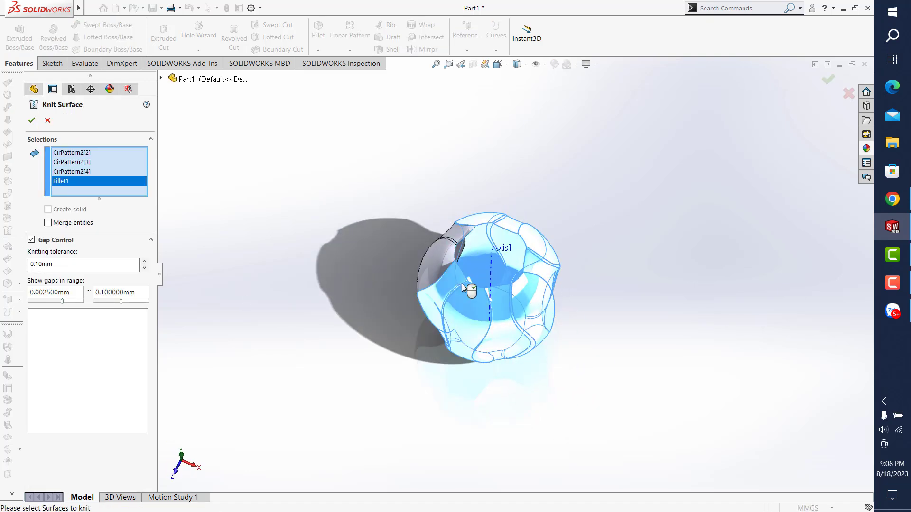
{"action": "left_click", "coordinate": [450, 248]}
{"action": "left_click", "coordinate": [32, 122]}
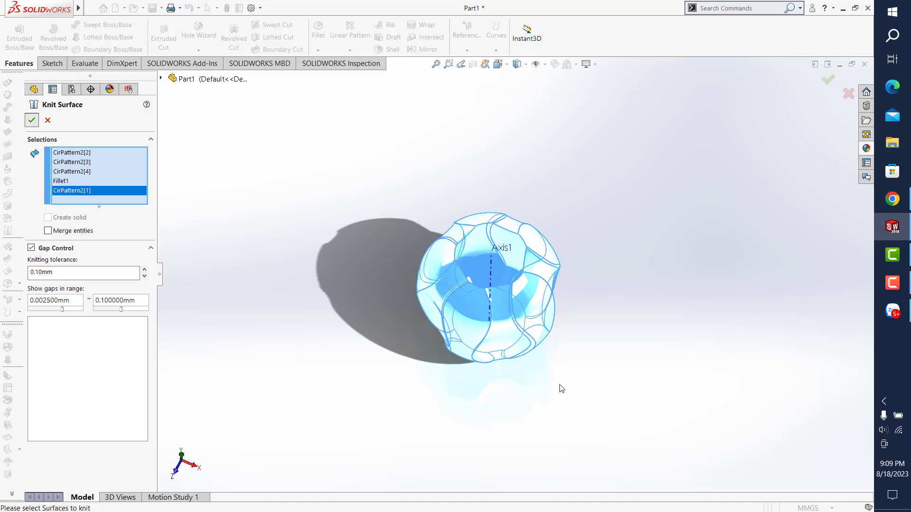
{"action": "key", "text": "ctrl+1"}
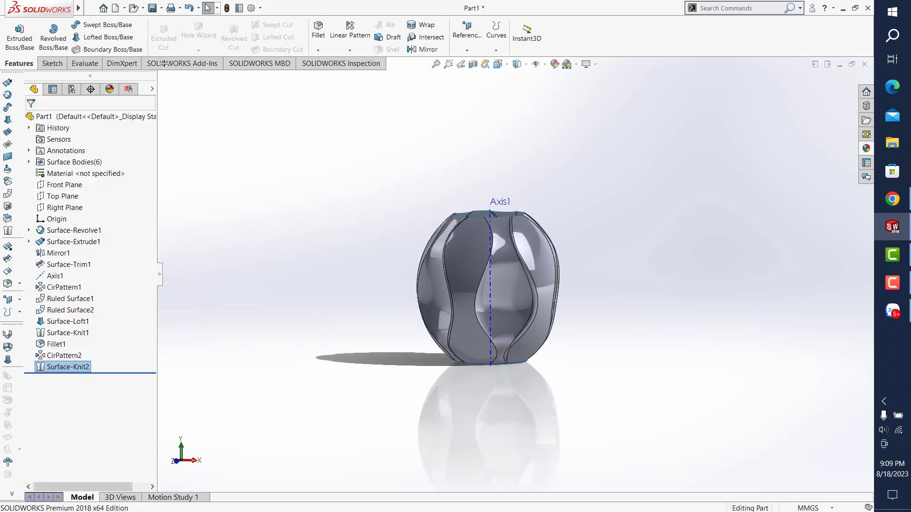
{"action": "left_click", "coordinate": [319, 40]}
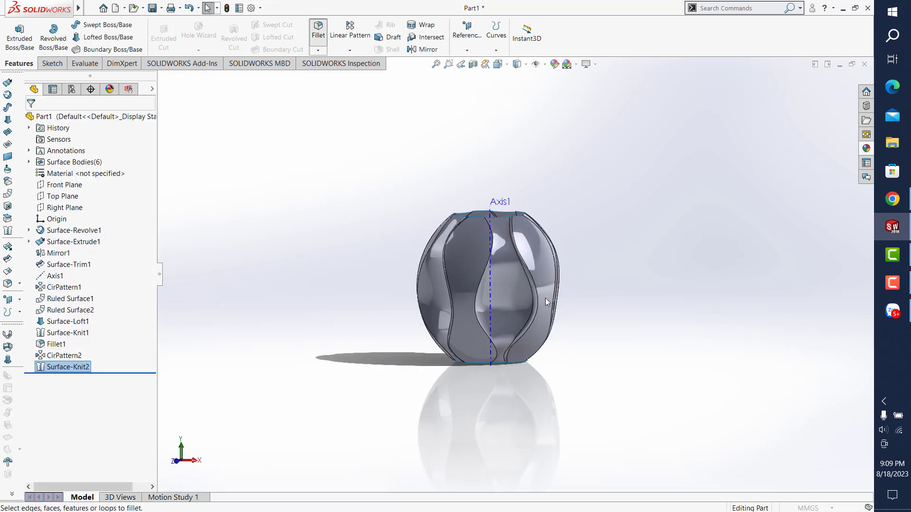
- Fillet five rib seam edges of the knitted vase at 2.00 mm as Fillet2
{"action": "left_click", "coordinate": [476, 302]}
{"action": "middle_click_drag", "start_coordinate": [476, 303], "coordinate": [444, 319]}
{"action": "left_click", "coordinate": [460, 308]}
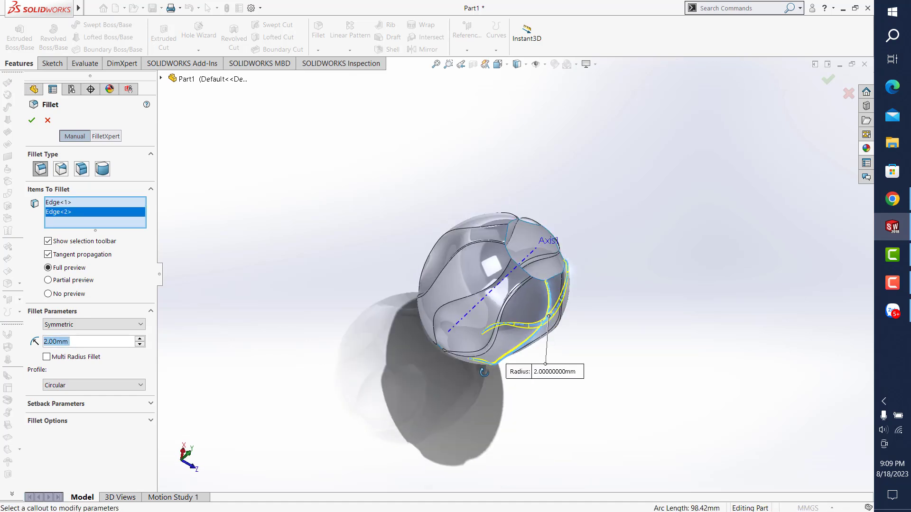
{"action": "left_click", "coordinate": [480, 290]}
{"action": "middle_click_drag", "start_coordinate": [480, 290], "coordinate": [459, 294]}
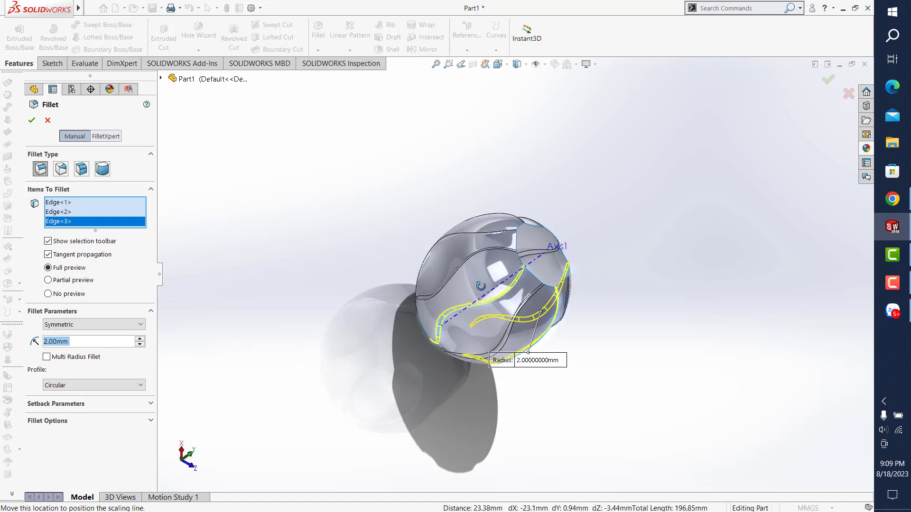
{"action": "left_click", "coordinate": [448, 255]}
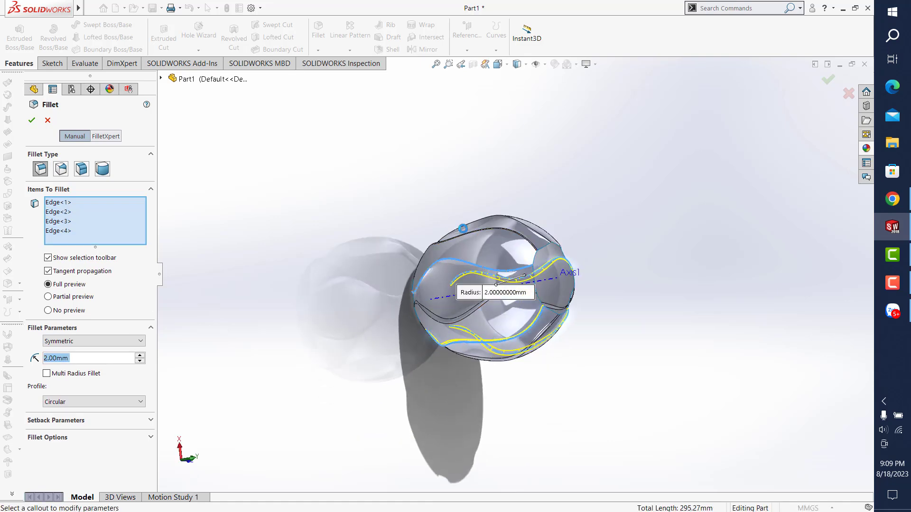
{"action": "mouse_move", "coordinate": [448, 255]}
{"action": "middle_mouse_down"}
{"action": "mouse_move", "coordinate": [462, 308]}
{"action": "mouse_move", "coordinate": [465, 297]}
{"action": "middle_mouse_up"}
{"action": "left_click", "coordinate": [479, 225]}
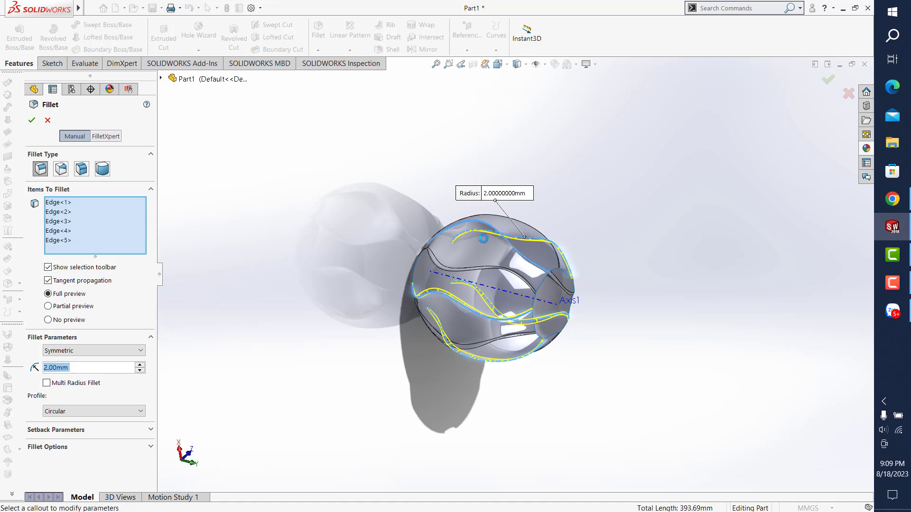
{"action": "left_click", "coordinate": [32, 122]}
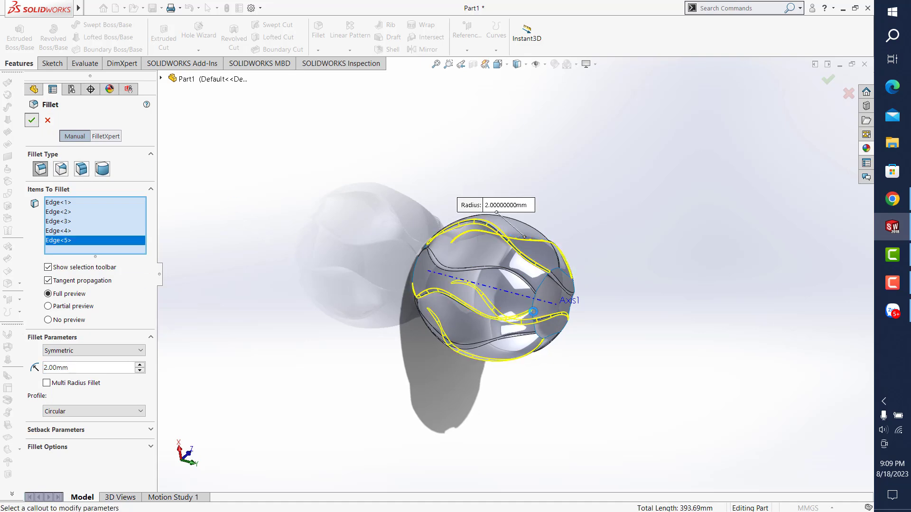
{"action": "middle_click_drag", "start_coordinate": [559, 310], "coordinate": [541, 138]}
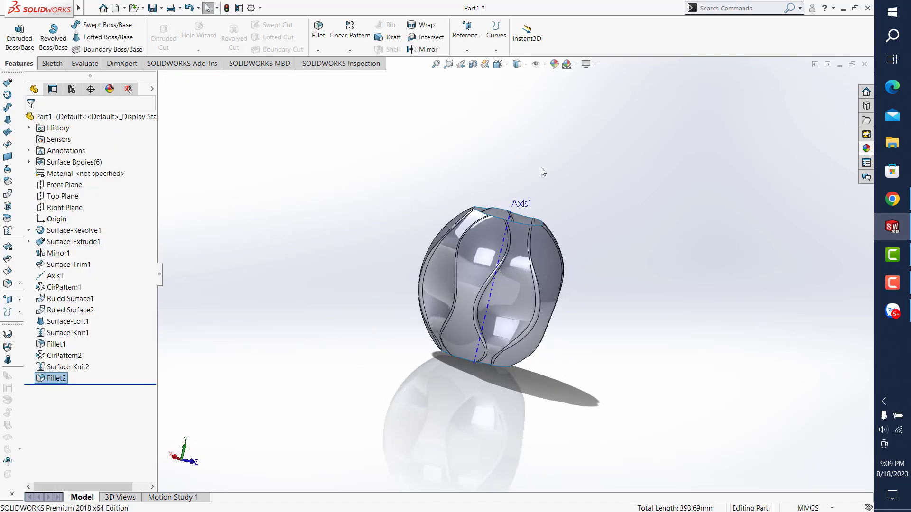
{"action": "left_click", "coordinate": [436, 64]}
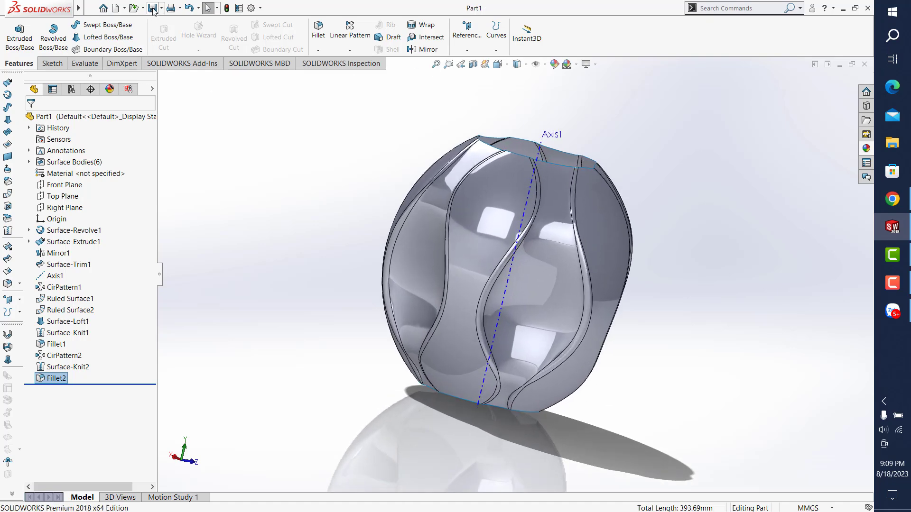
{"action": "mouse_move", "coordinate": [531, 266]}
{"action": "middle_mouse_down"}
{"action": "mouse_move", "coordinate": [559, 246]}
{"action": "mouse_move", "coordinate": [543, 145]}
{"action": "mouse_move", "coordinate": [541, 157]}
{"action": "middle_mouse_up"}
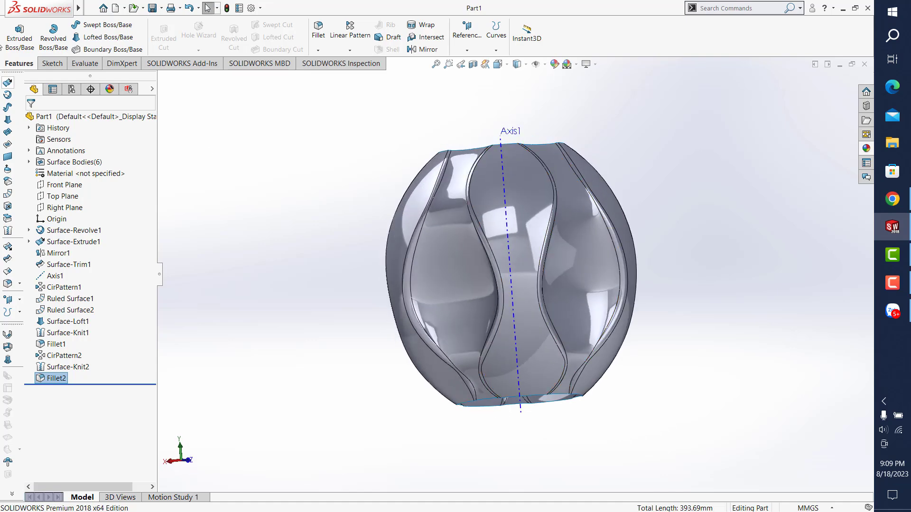
- Start a sketch on the Front Plane with a midpoint line across the vase top on Axis1
{"action": "left_click", "coordinate": [64, 67]}
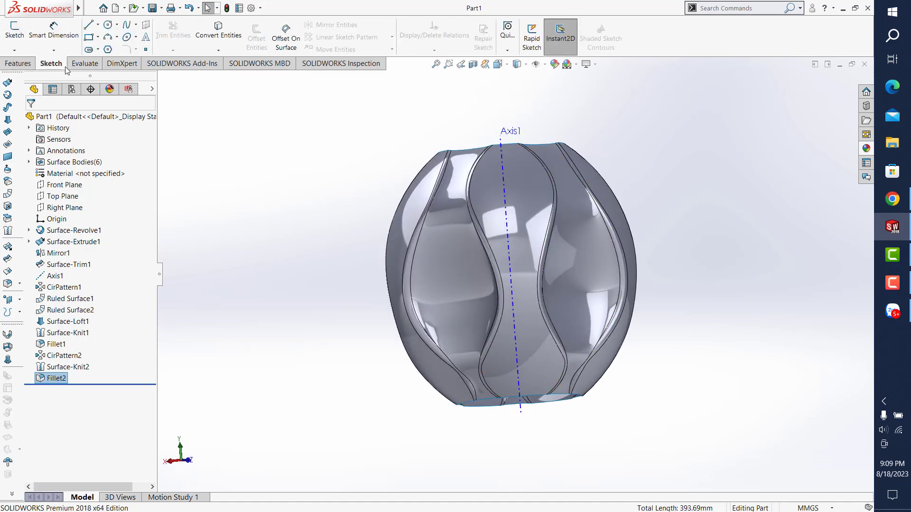
{"action": "left_click", "coordinate": [14, 29]}
{"action": "left_click", "coordinate": [161, 79]}
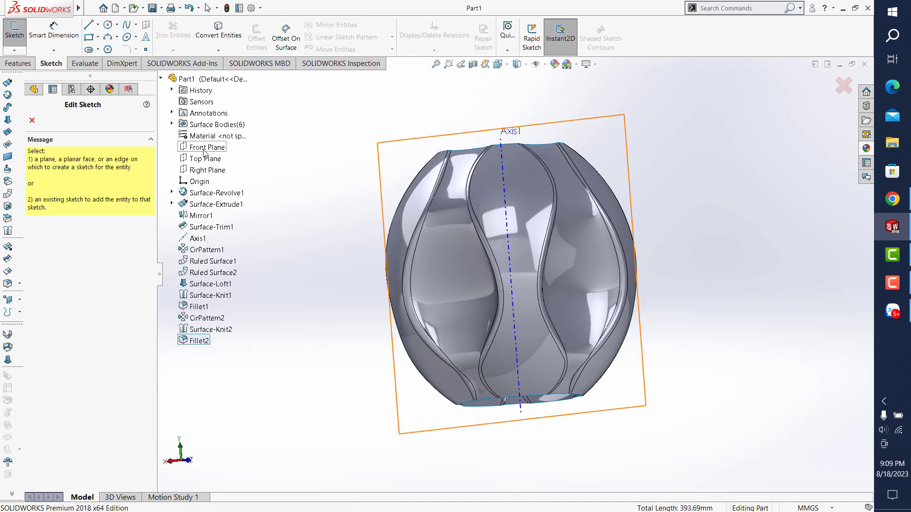
{"action": "left_click", "coordinate": [205, 153]}
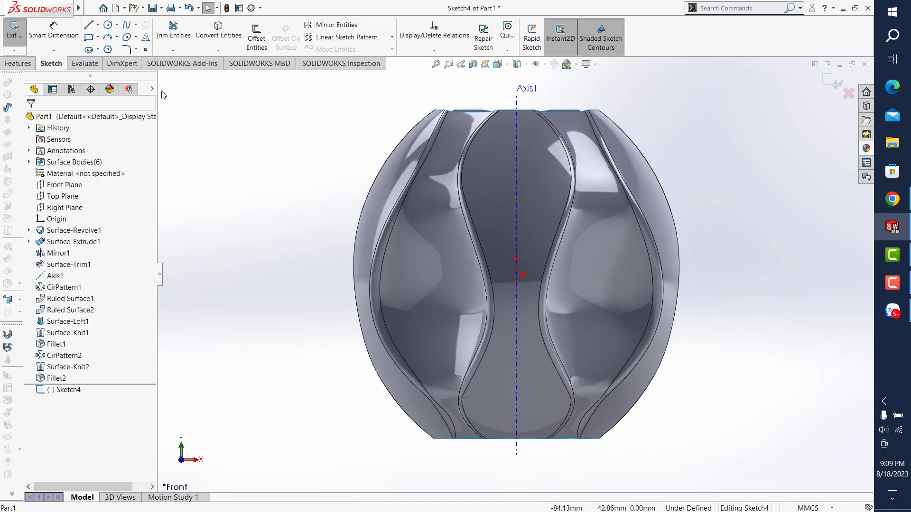
{"action": "left_click", "coordinate": [98, 25]}
{"action": "left_click", "coordinate": [119, 54]}
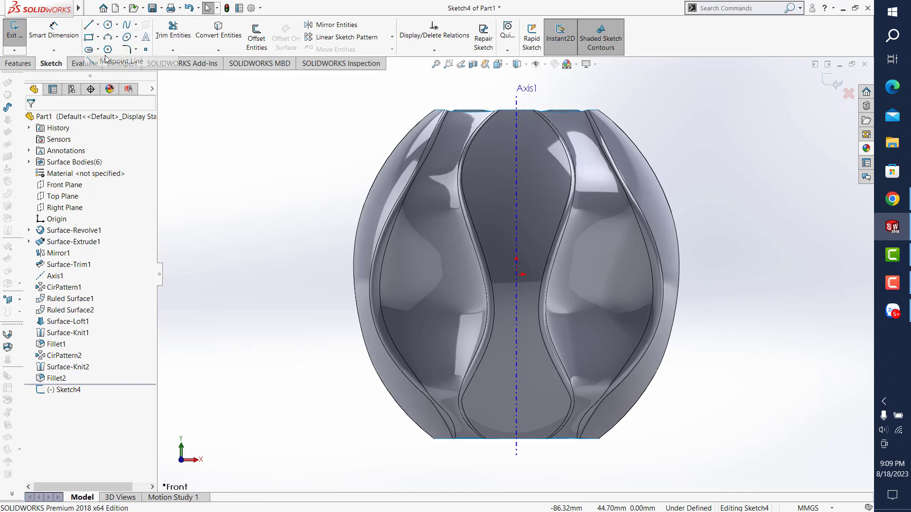
{"action": "left_click", "coordinate": [516, 123]}
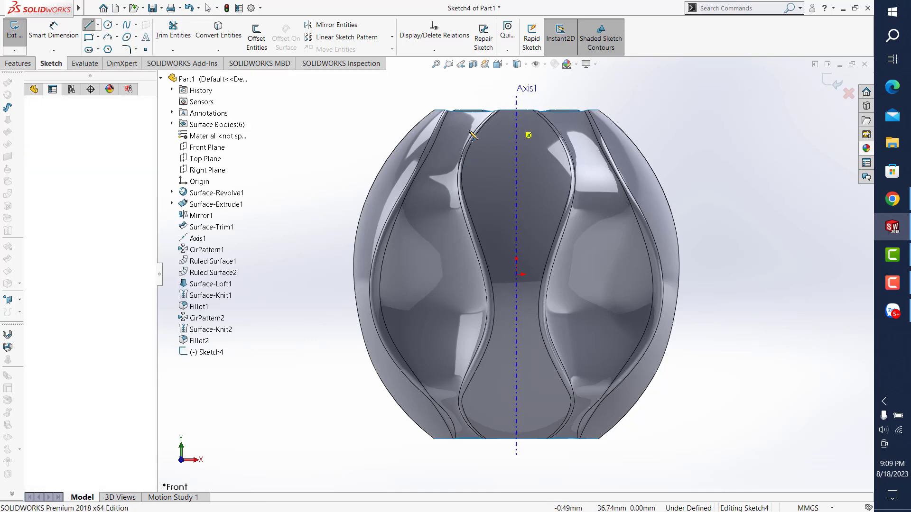
{"action": "left_click", "coordinate": [357, 123]}
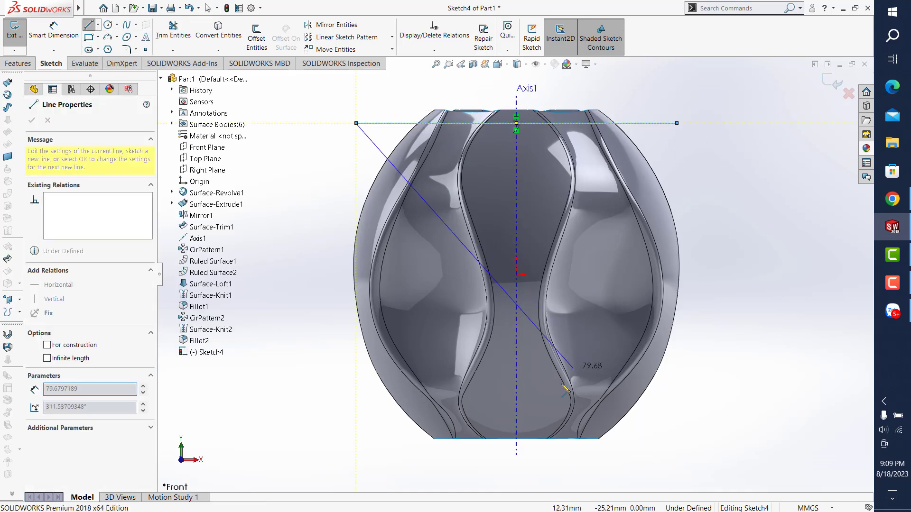
{"action": "key", "text": "Escape"}
{"action": "key", "text": "Escape"}
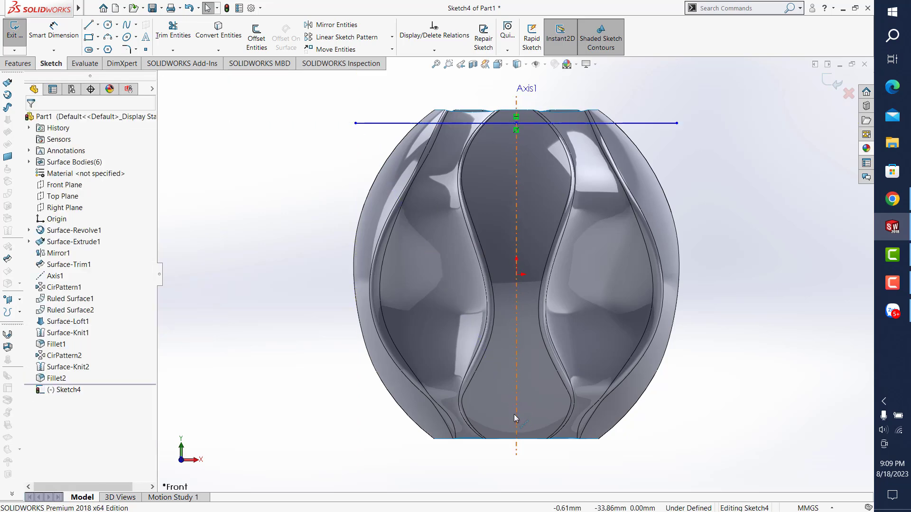
- Draw a second midpoint line across the vase bottom on Axis1
{"action": "left_click", "coordinate": [98, 25]}
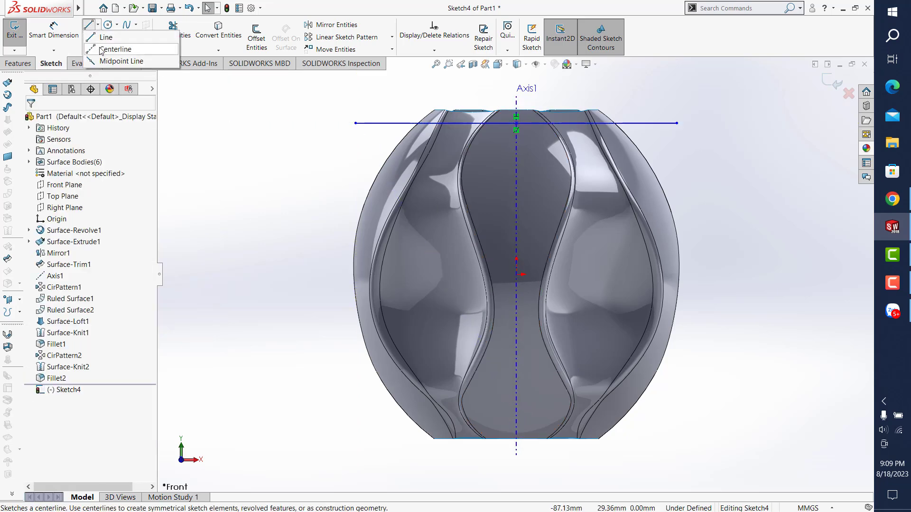
{"action": "left_click", "coordinate": [133, 59]}
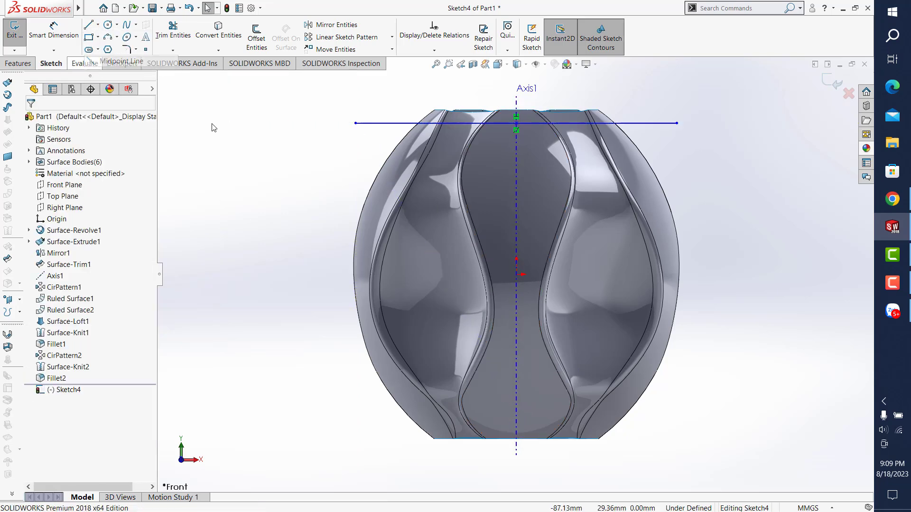
{"action": "left_click", "coordinate": [515, 424]}
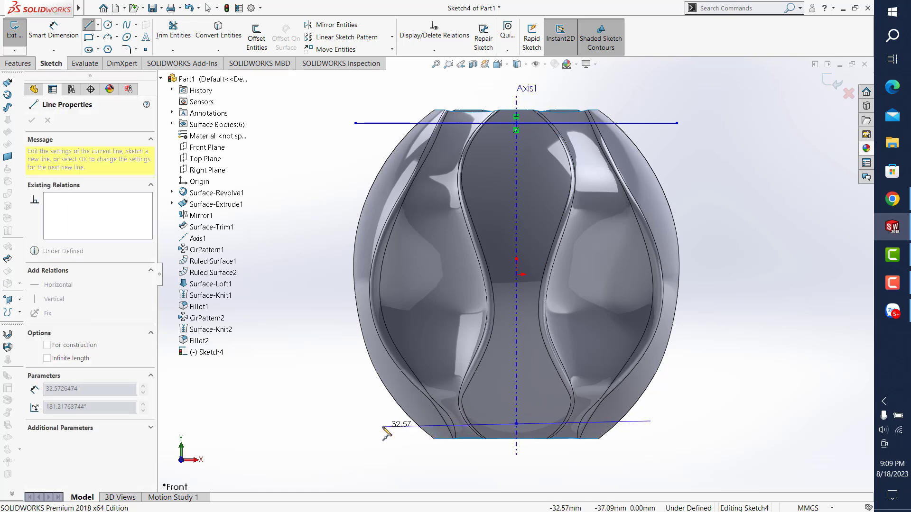
{"action": "left_click", "coordinate": [383, 424]}
{"action": "key", "text": "Escape"}
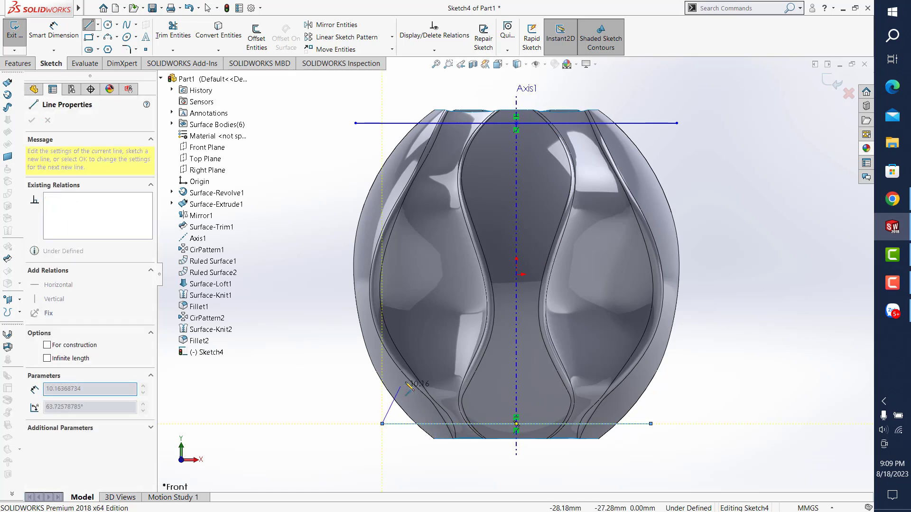
{"action": "left_click", "coordinate": [524, 122]}
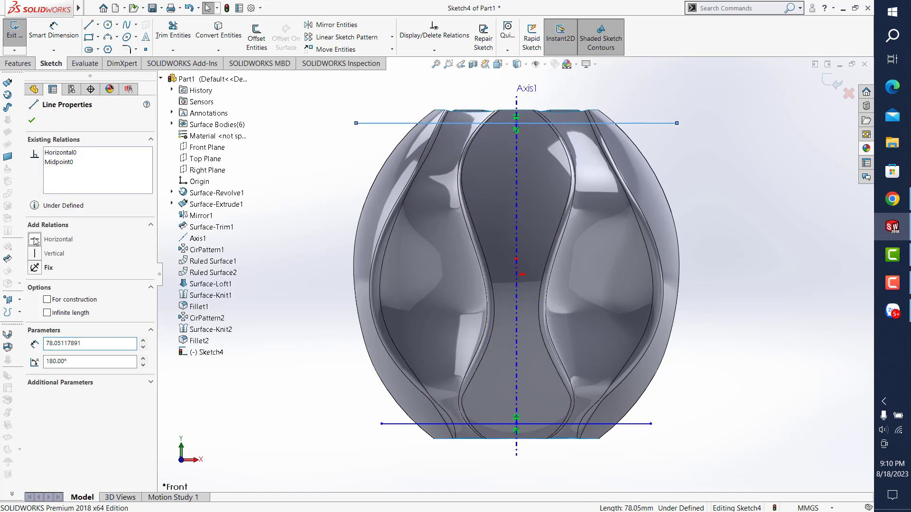
{"action": "left_click", "coordinate": [349, 187]}
- Dimension the bottom line 38 mm from the origin, correcting it from 37
{"action": "left_click", "coordinate": [54, 29]}
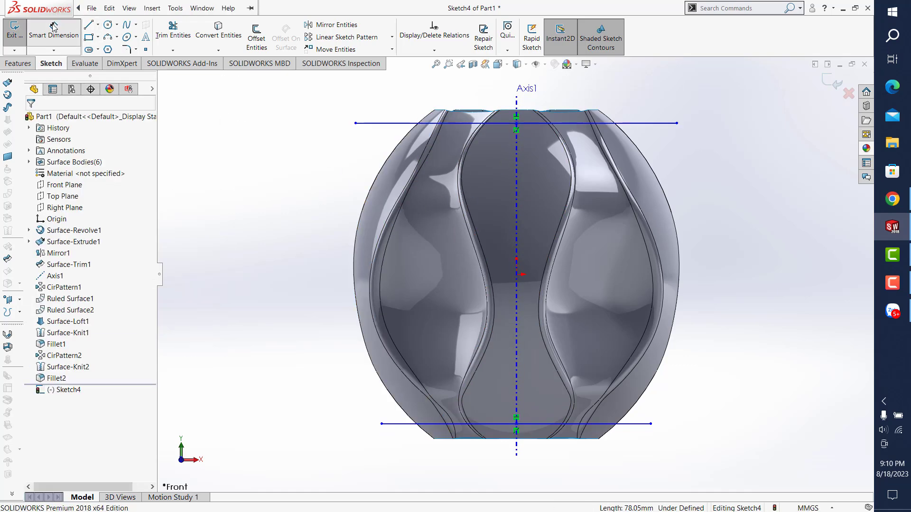
{"action": "left_click", "coordinate": [516, 274]}
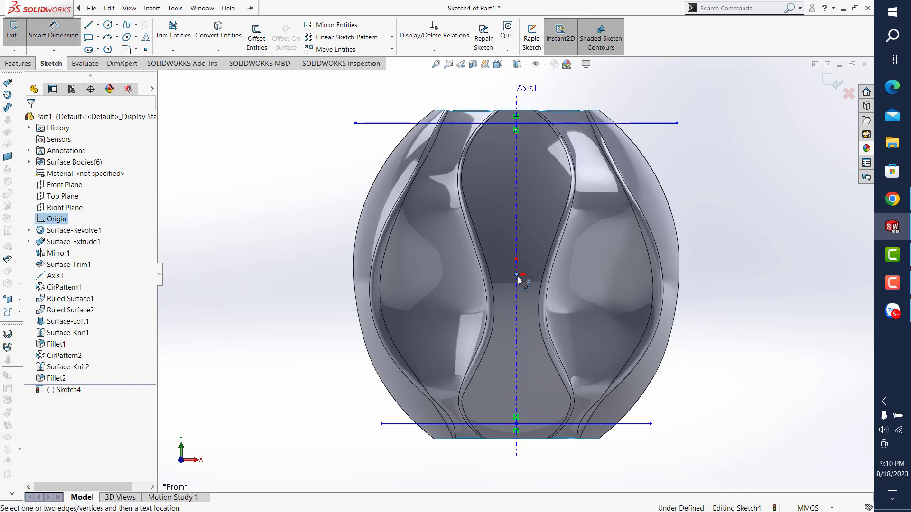
{"action": "left_click", "coordinate": [482, 424]}
{"action": "left_click", "coordinate": [335, 395]}
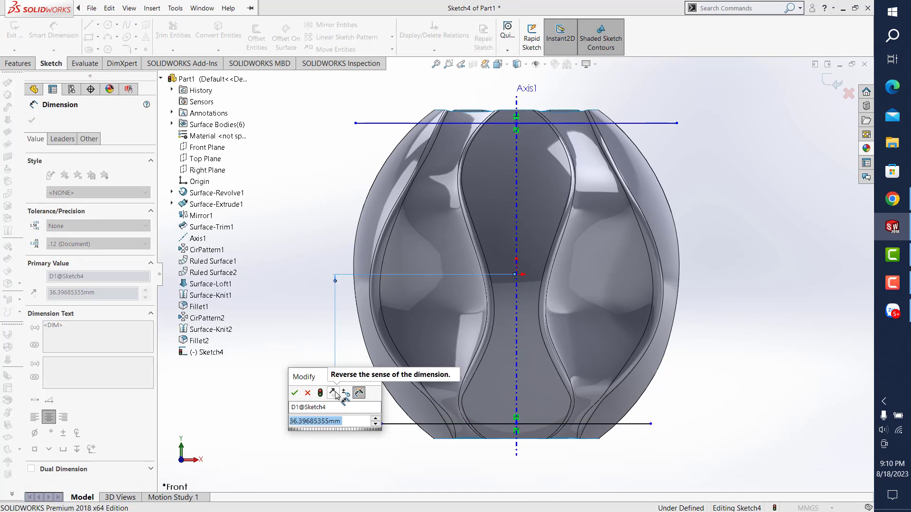
{"action": "type", "text": "37"}
{"action": "key", "text": "Return"}
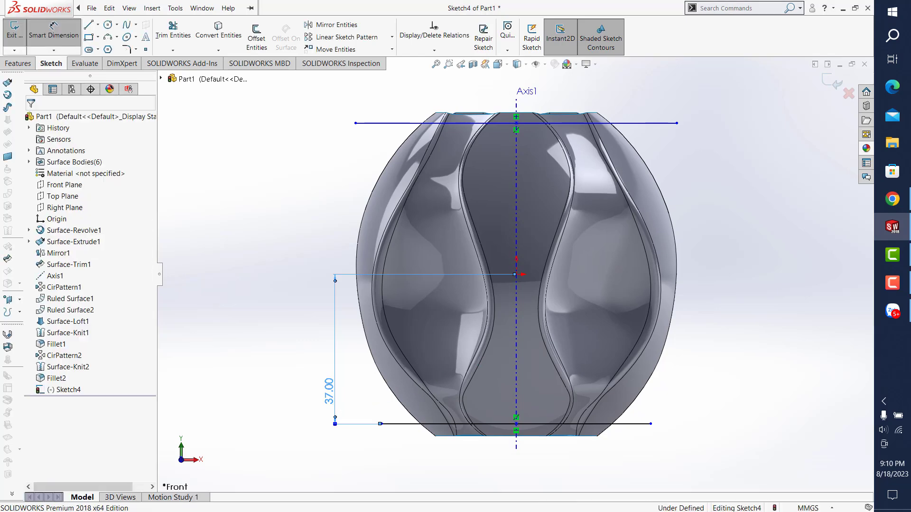
{"action": "double_click", "coordinate": [329, 392]}
{"action": "type", "text": "38"}
{"action": "key", "text": "Return"}
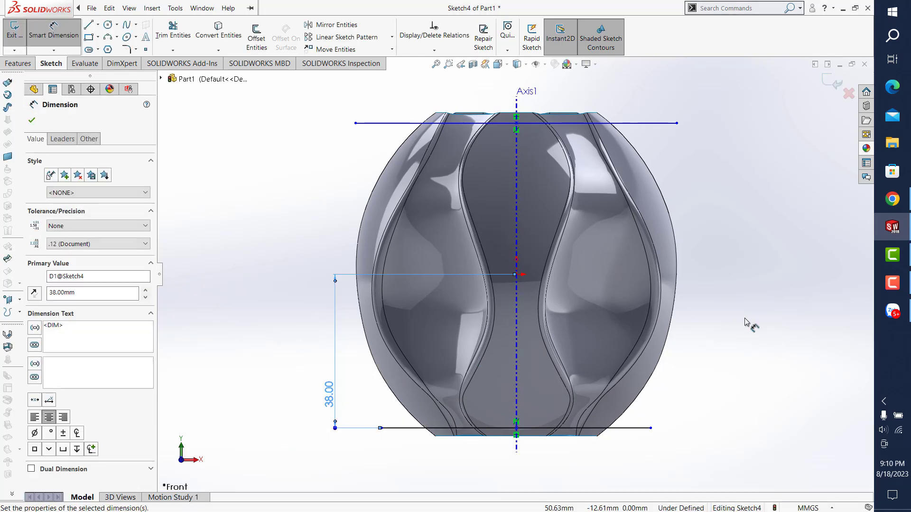
- Dimension the top line 38 mm from the origin and exit Sketch4
{"action": "left_click", "coordinate": [546, 124]}
{"action": "left_click", "coordinate": [519, 275]}
{"action": "left_click", "coordinate": [326, 203]}
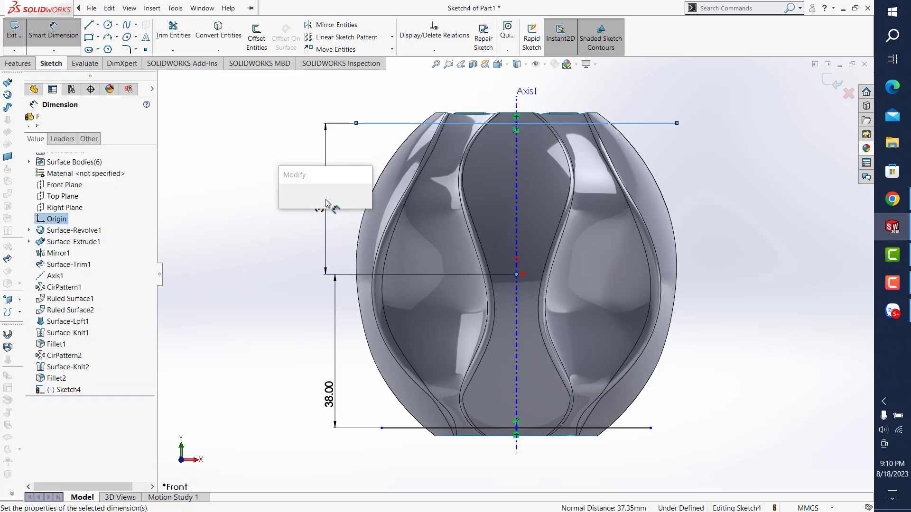
{"action": "type", "text": "38"}
{"action": "key", "text": "Return"}
{"action": "key", "text": "Escape"}
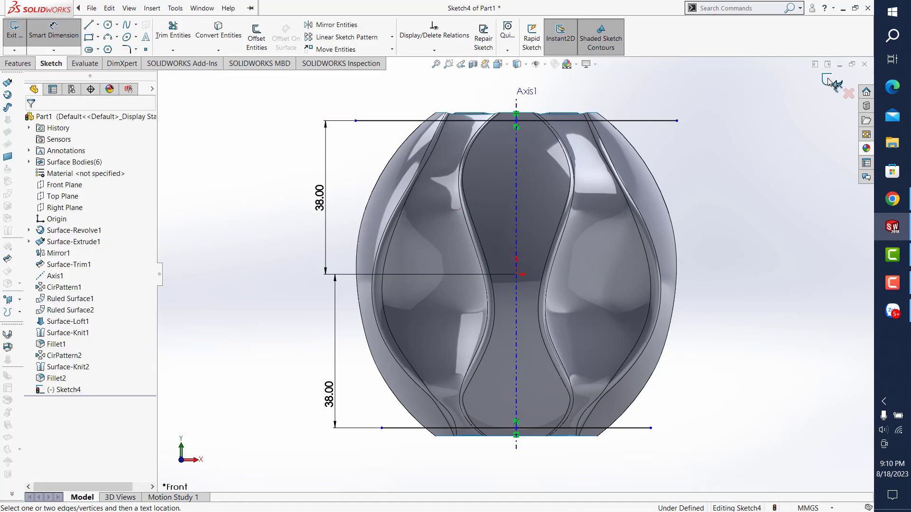
{"action": "left_click", "coordinate": [835, 83]}
{"action": "middle_click_drag", "start_coordinate": [736, 149], "coordinate": [689, 186]}
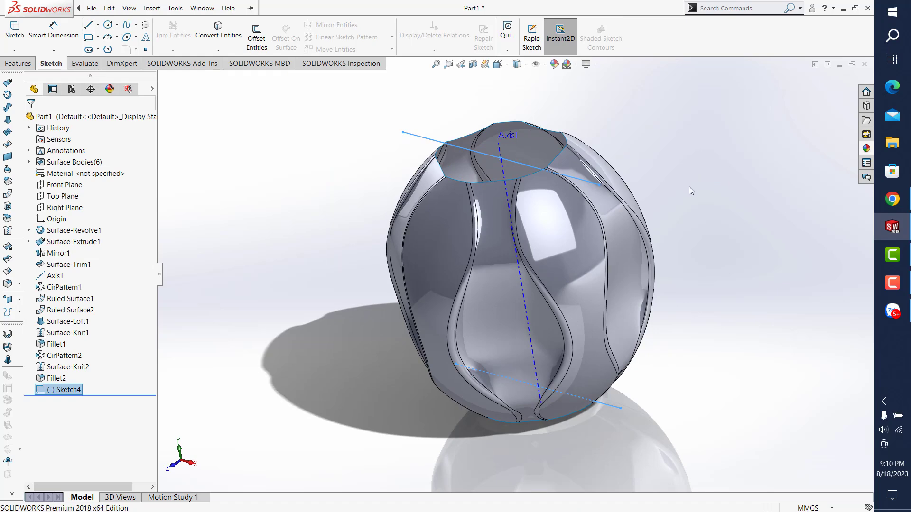
- Extrude Sketch4's lines into 50 mm mid-plane surface sheets as Surface-Extrude2
{"action": "left_click", "coordinate": [8, 83]}
{"action": "left_click", "coordinate": [64, 186]}
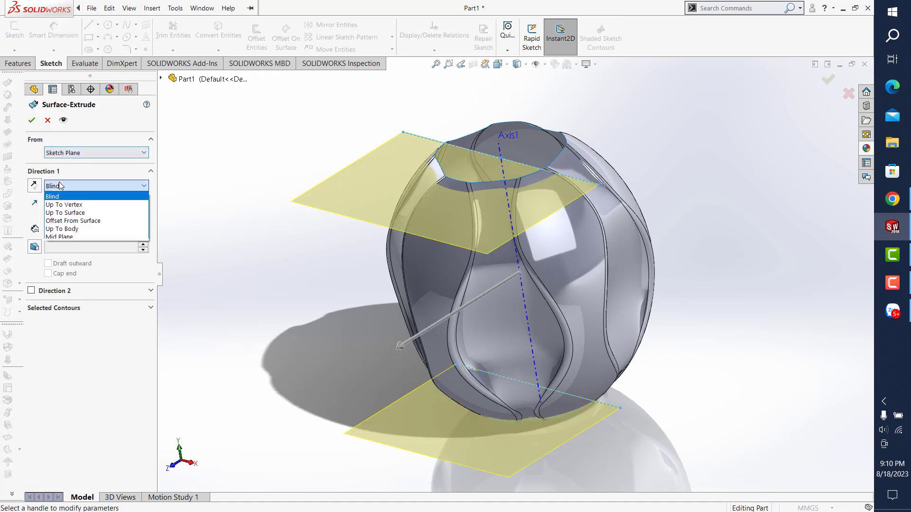
{"action": "left_click", "coordinate": [63, 237]}
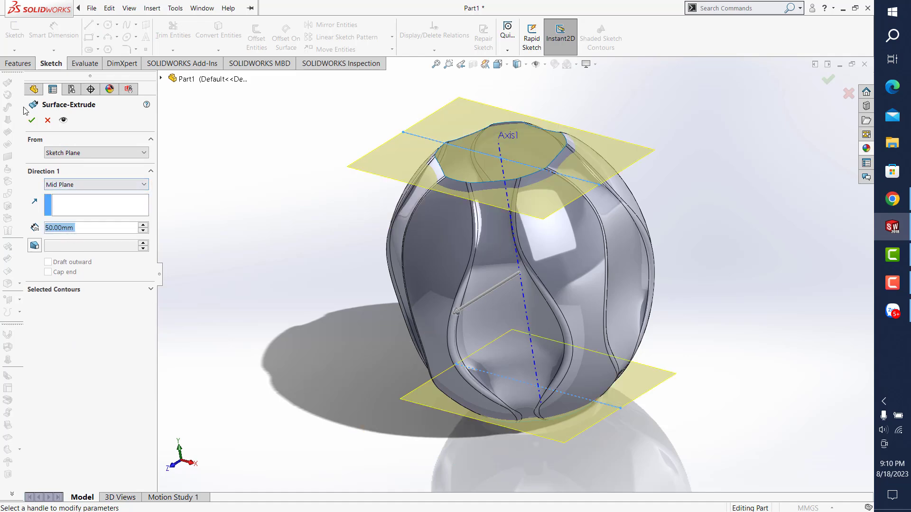
{"action": "left_click", "coordinate": [32, 120]}
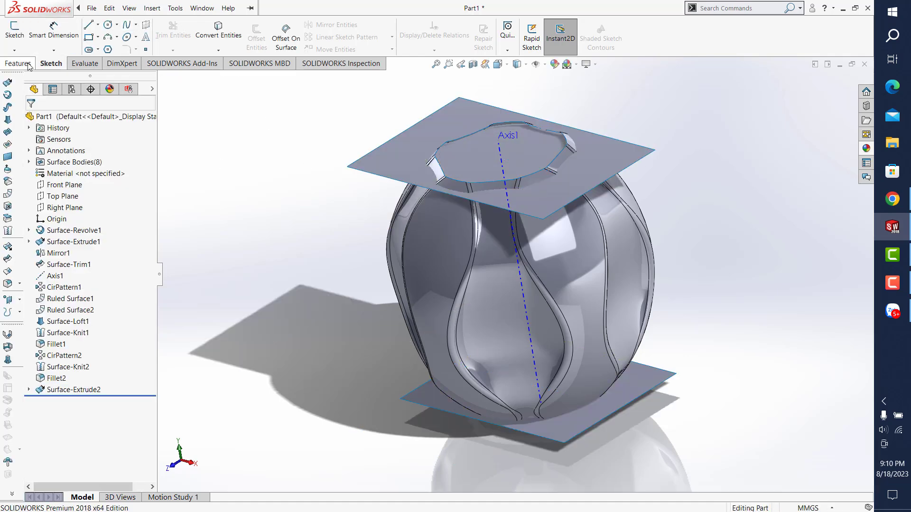
- Save the part from the File menu
{"action": "left_click", "coordinate": [28, 66]}
{"action": "left_click", "coordinate": [202, 9]}
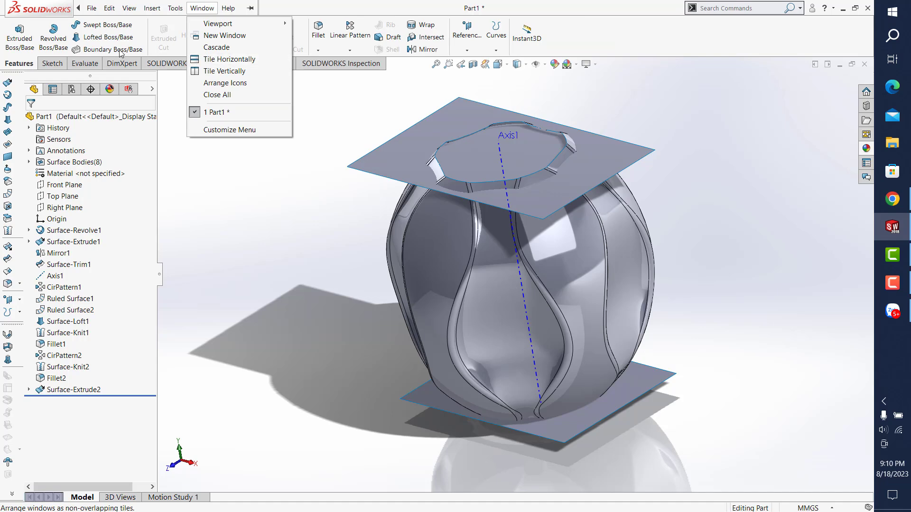
{"action": "left_click", "coordinate": [91, 8]}
{"action": "left_click", "coordinate": [101, 106]}
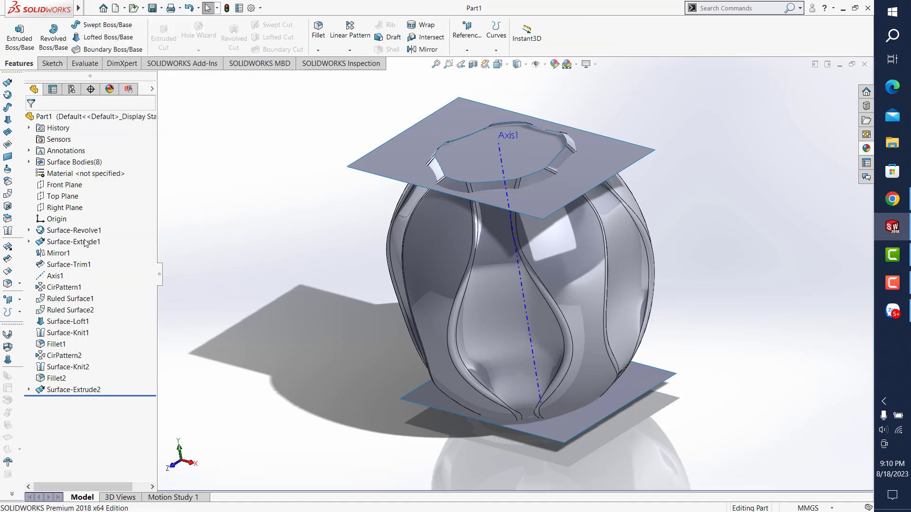
- Open and cancel Knit Surface, then start a Trim Surface
{"action": "left_click", "coordinate": [8, 231]}
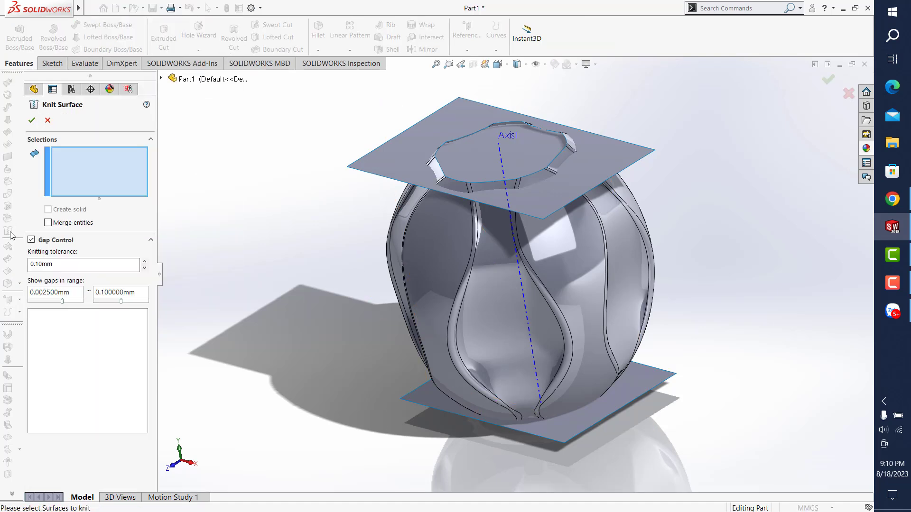
{"action": "left_click", "coordinate": [48, 120]}
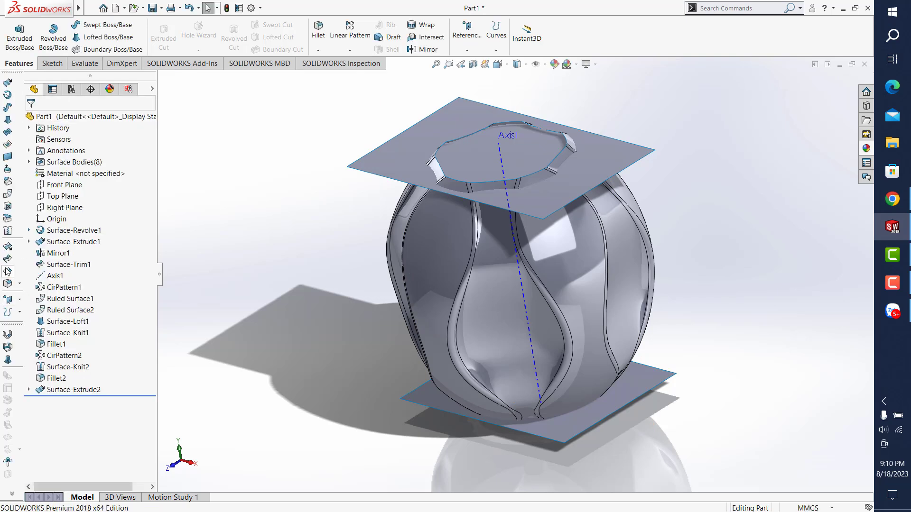
{"action": "left_click", "coordinate": [8, 259]}
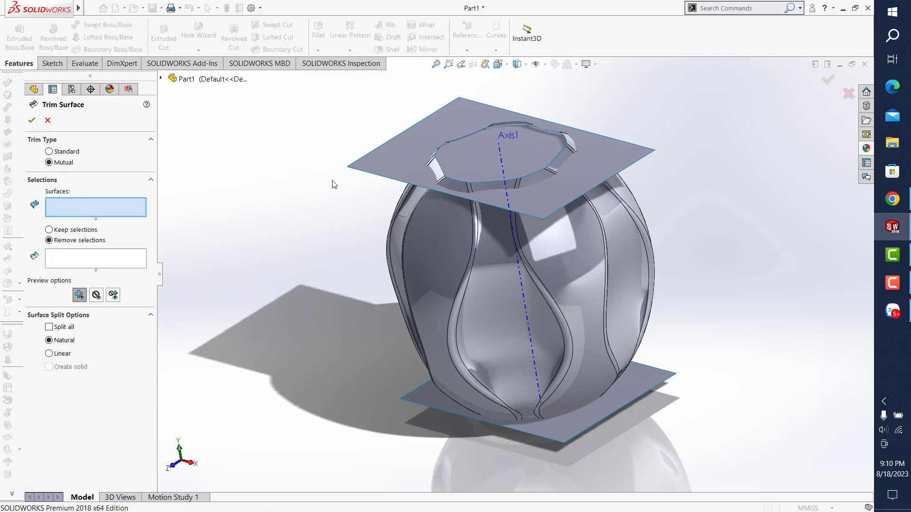
- Trim the fillet ring off the vase top against the upper sheet, then hide that sheet
{"action": "left_click", "coordinate": [431, 141]}
{"action": "middle_click_drag", "start_coordinate": [508, 131], "coordinate": [518, 165]}
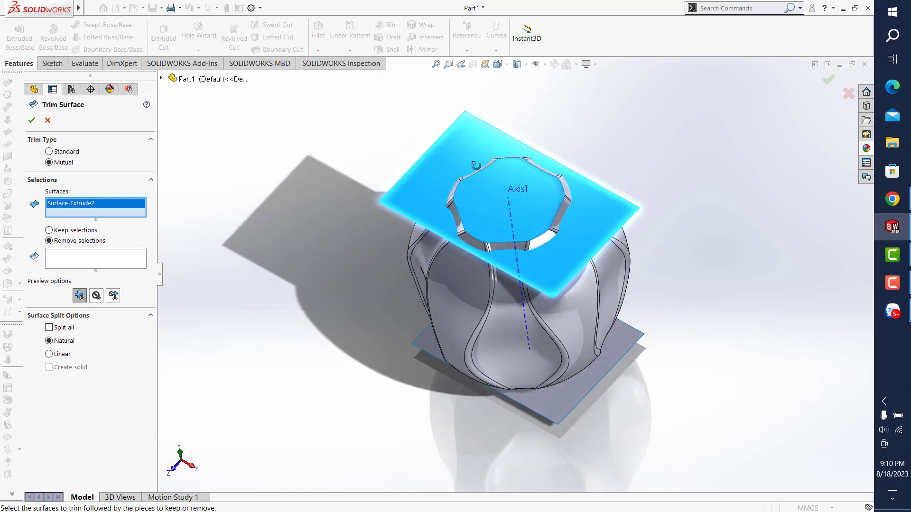
{"action": "middle_click_drag", "start_coordinate": [303, 223], "coordinate": [287, 189]}
{"action": "left_click", "coordinate": [49, 152]}
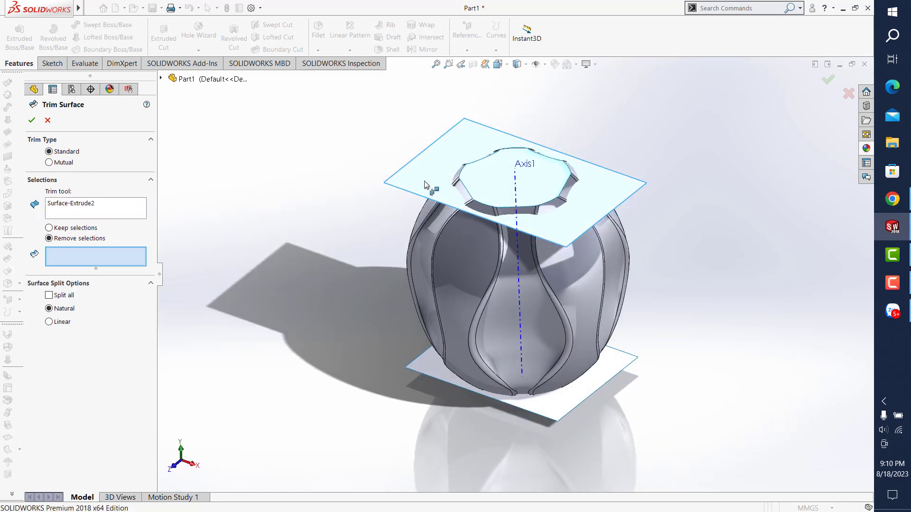
{"action": "left_click", "coordinate": [457, 183]}
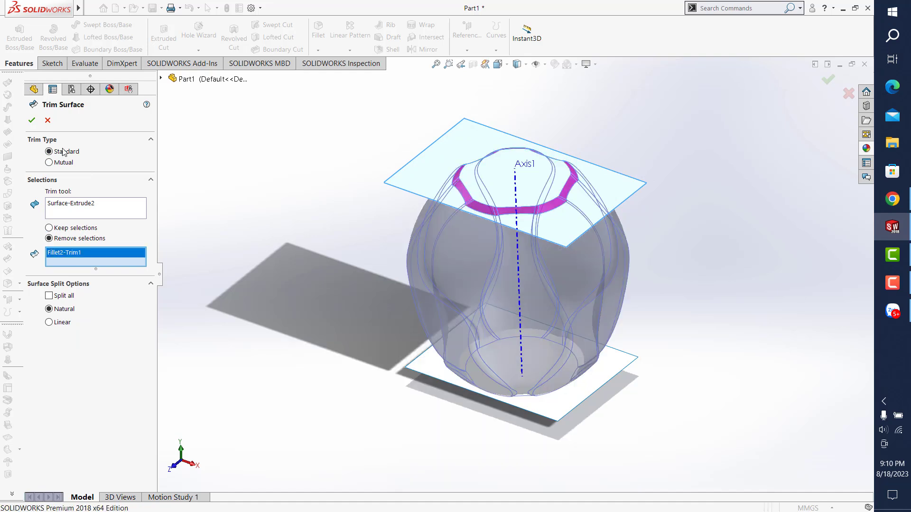
{"action": "left_click", "coordinate": [32, 121]}
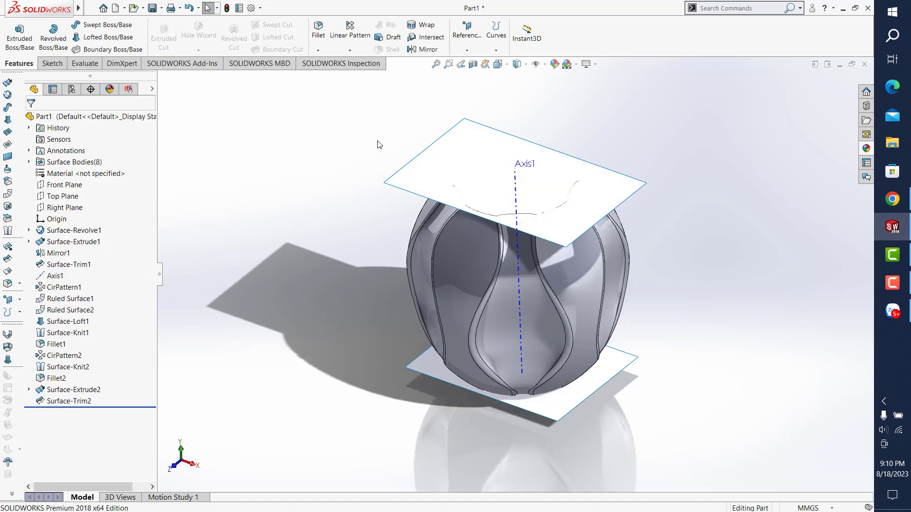
{"action": "left_click", "coordinate": [452, 155]}
{"action": "left_click", "coordinate": [493, 119]}
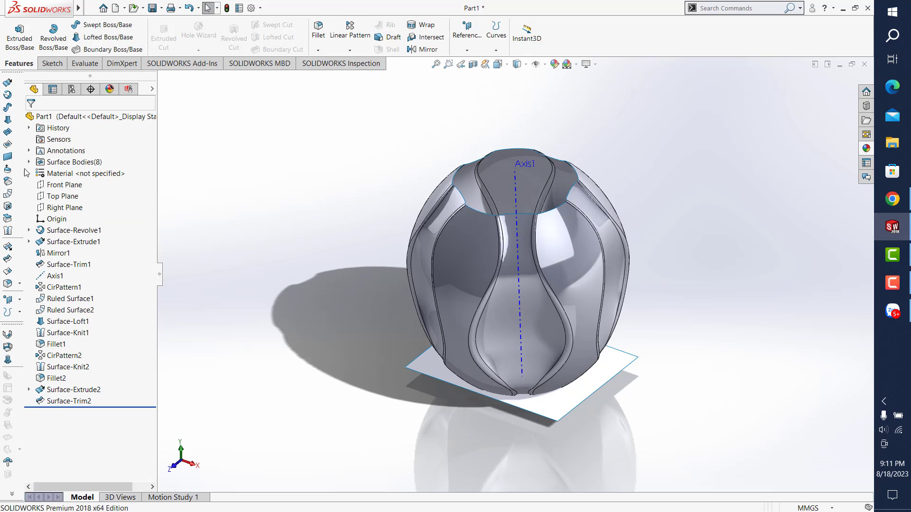
- Set up a Mutual trim using the trimmed vase and the bottom sheet
{"action": "left_click", "coordinate": [8, 260]}
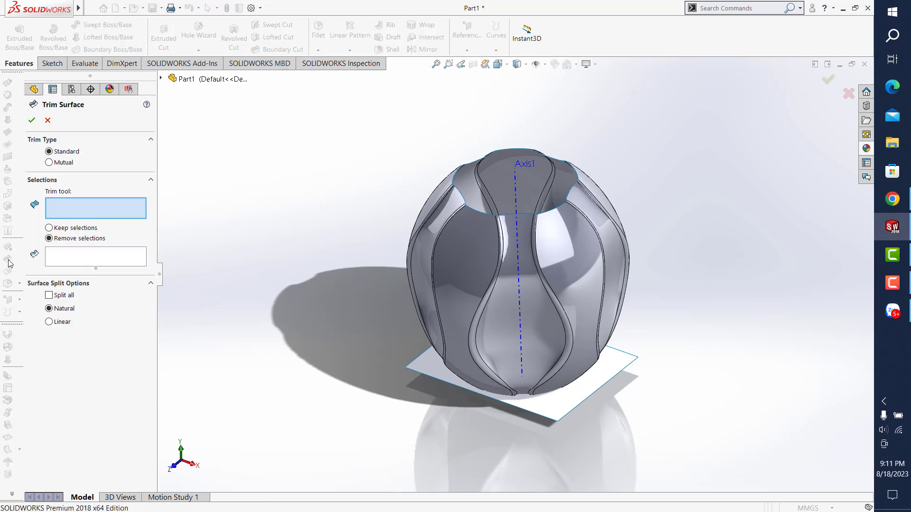
{"action": "left_click", "coordinate": [64, 162]}
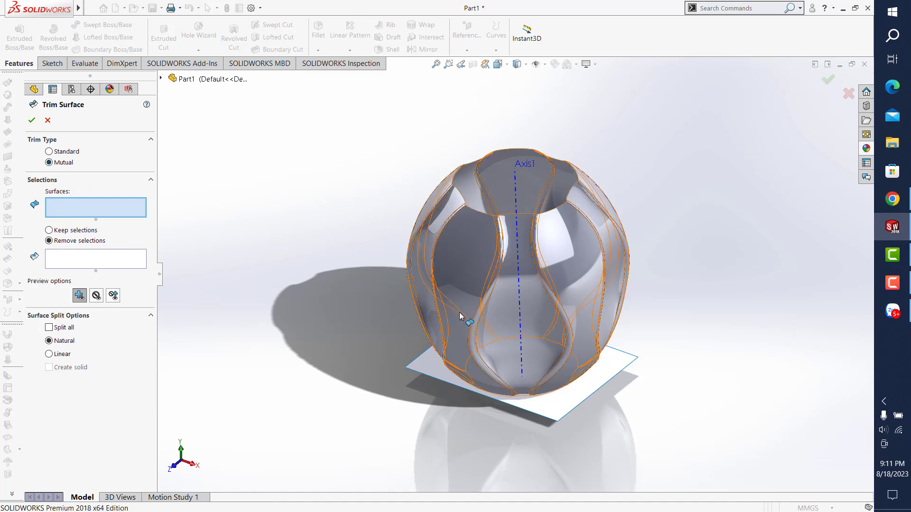
{"action": "left_click", "coordinate": [508, 332]}
{"action": "left_click", "coordinate": [539, 403]}
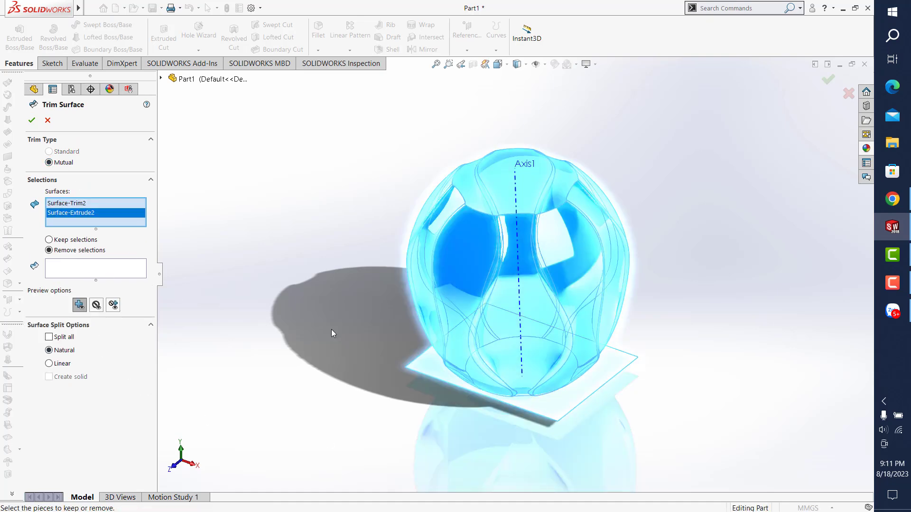
{"action": "middle_click_drag", "start_coordinate": [331, 334], "coordinate": [429, 306]}
{"action": "mouse_move", "coordinate": [542, 371]}
{"action": "middle_mouse_down"}
{"action": "mouse_move", "coordinate": [580, 393]}
{"action": "mouse_move", "coordinate": [595, 365]}
{"action": "mouse_move", "coordinate": [553, 370]}
{"action": "mouse_move", "coordinate": [548, 349]}
{"action": "middle_mouse_up"}
{"action": "left_click", "coordinate": [590, 361]}
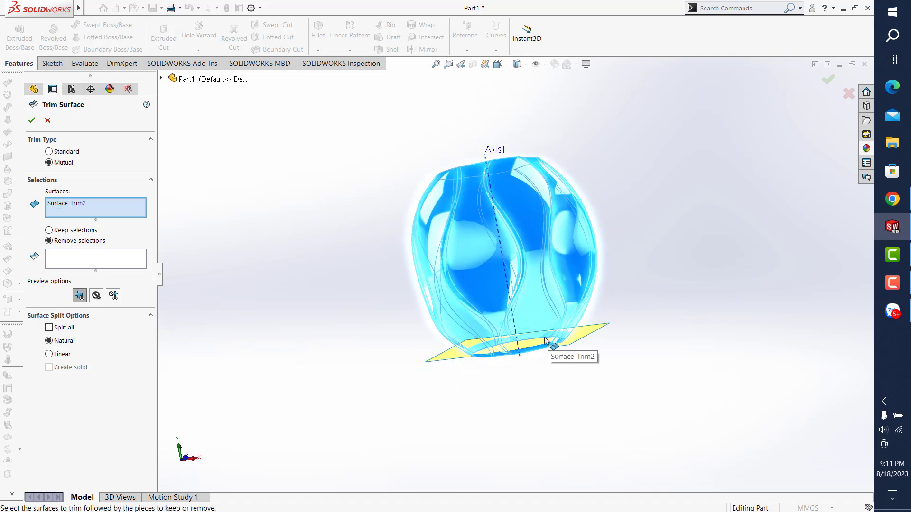
{"action": "left_click", "coordinate": [545, 340]}
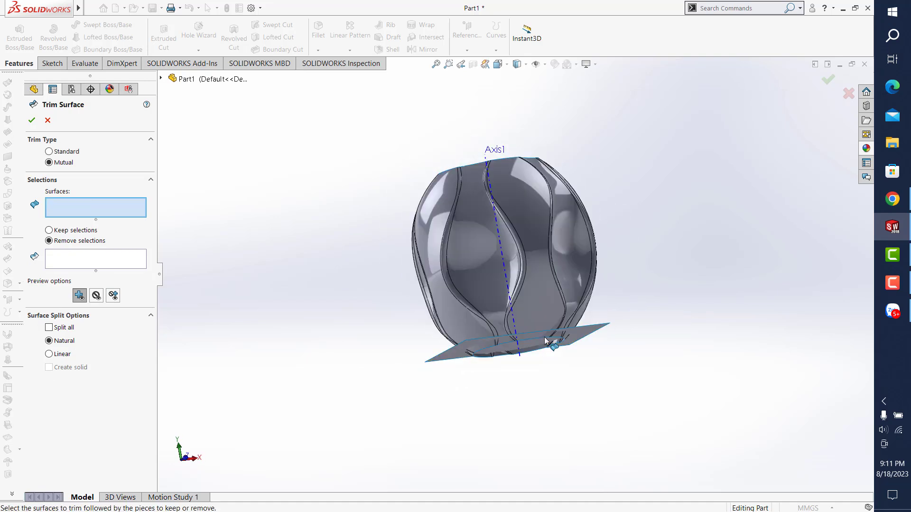
{"action": "left_click", "coordinate": [436, 65]}
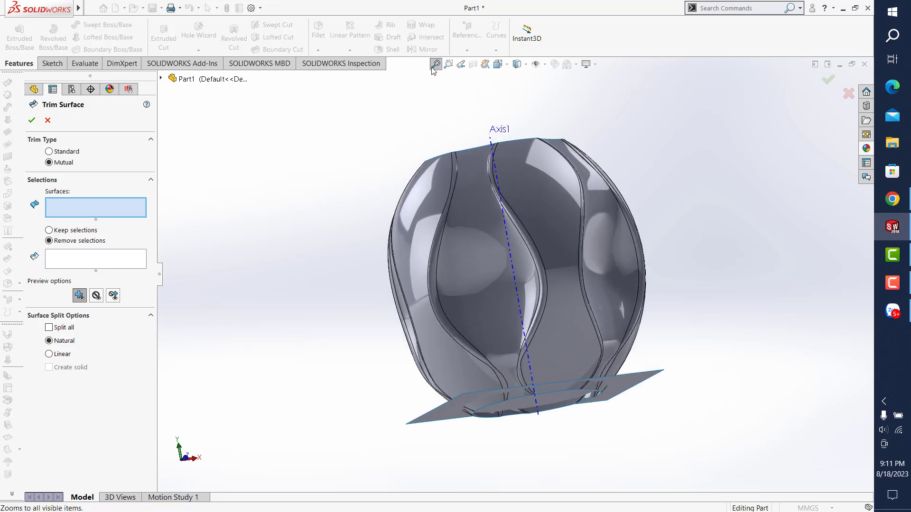
{"action": "left_click", "coordinate": [445, 252]}
{"action": "left_click", "coordinate": [638, 385]}
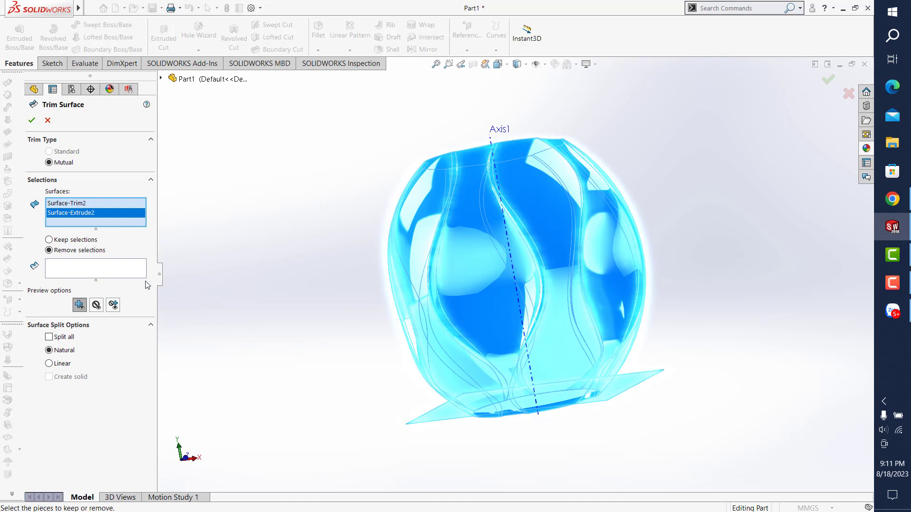
- Remove the outer sheet and vase piece below it to create Surface-Trim3
{"action": "left_click", "coordinate": [125, 271]}
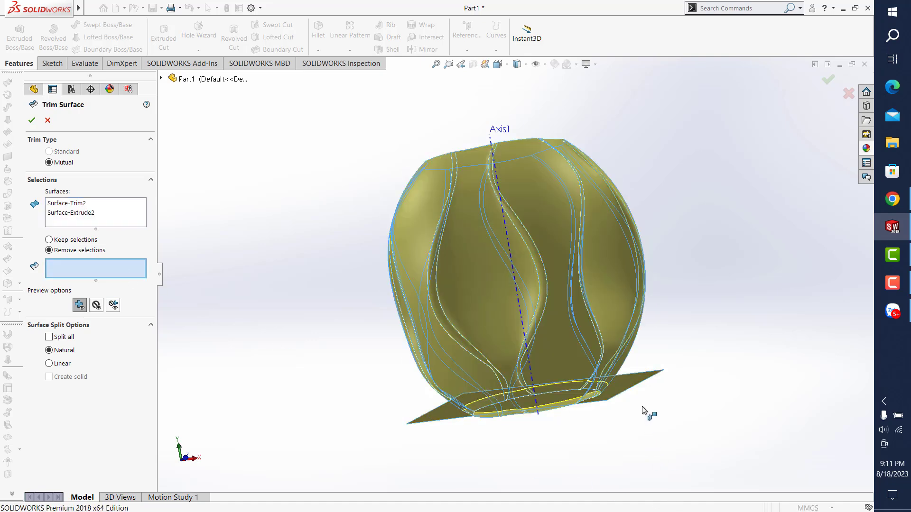
{"action": "left_click", "coordinate": [605, 395]}
{"action": "left_click", "coordinate": [604, 403]}
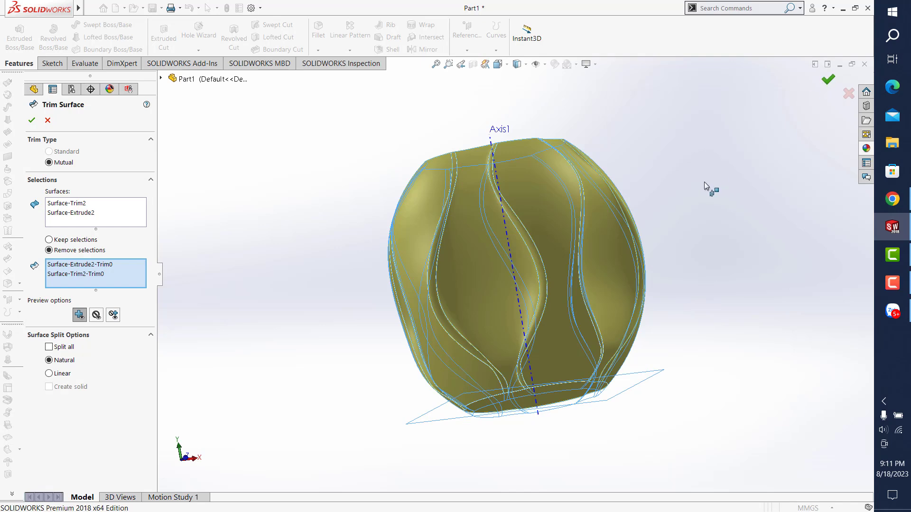
{"action": "middle_click_drag", "start_coordinate": [704, 190], "coordinate": [570, 293]}
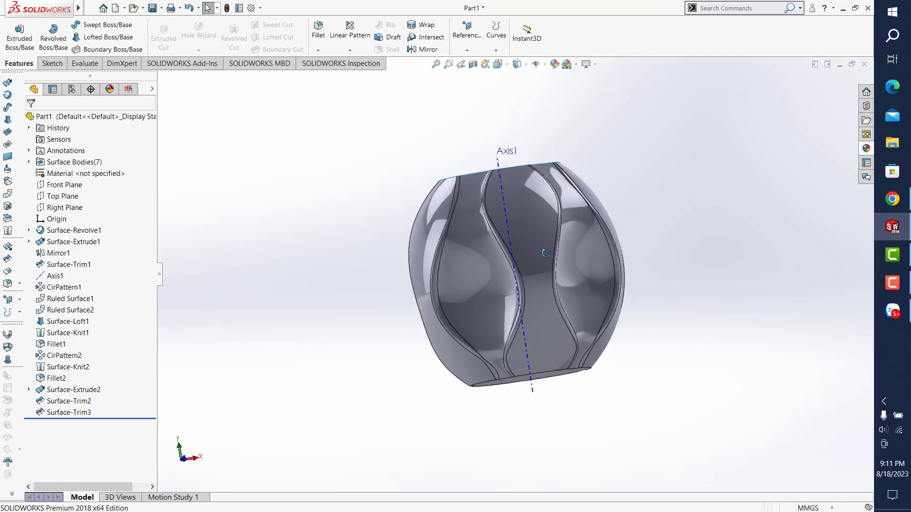
- Try Knit Surface on the trimmed vase, cancel it, and save the part
{"action": "left_click", "coordinate": [8, 231]}
{"action": "left_click", "coordinate": [614, 256]}
{"action": "middle_click_drag", "start_coordinate": [614, 294], "coordinate": [593, 399]}
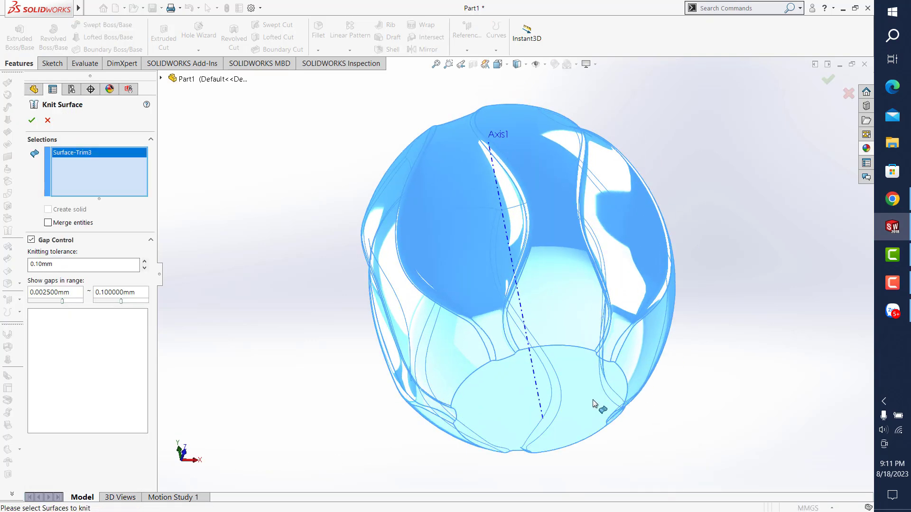
{"action": "left_click", "coordinate": [593, 399]}
{"action": "left_click", "coordinate": [584, 397]}
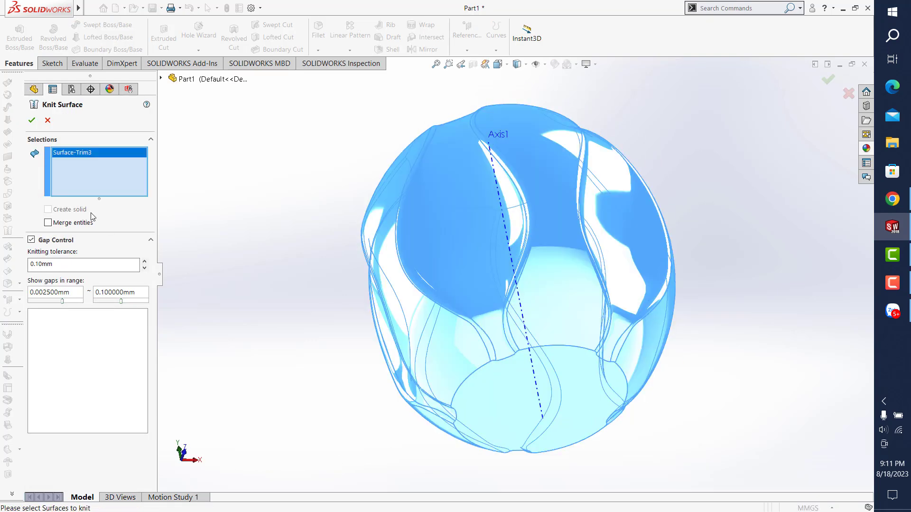
{"action": "left_click", "coordinate": [48, 121]}
{"action": "left_click", "coordinate": [156, 9]}
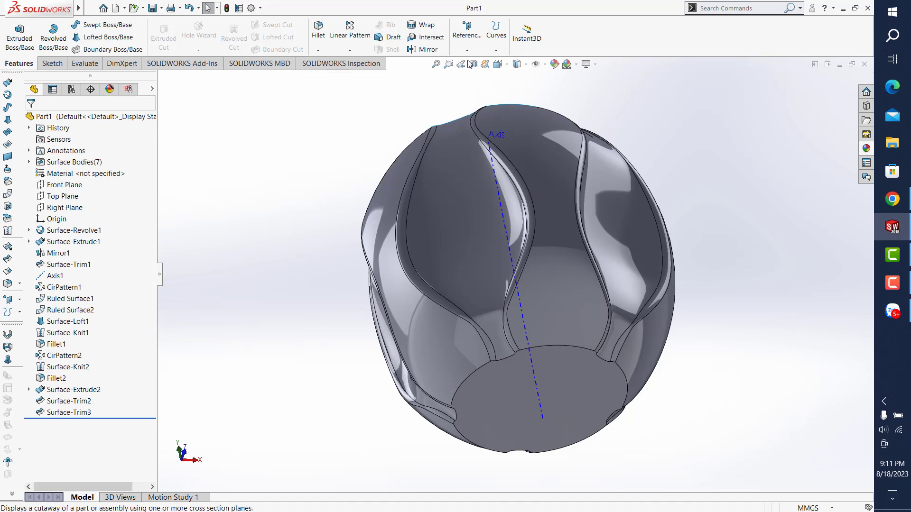
- Fillet the bottom face edge with a 2.00mm radius as Fillet3
{"action": "left_click", "coordinate": [551, 355]}
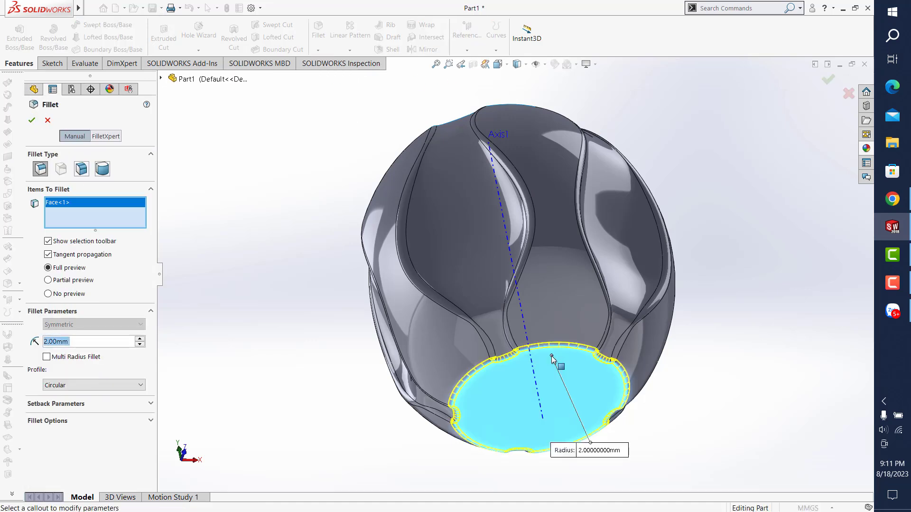
{"action": "left_click", "coordinate": [32, 121]}
{"action": "mouse_move", "coordinate": [513, 294]}
{"action": "middle_mouse_down"}
{"action": "mouse_move", "coordinate": [525, 332]}
{"action": "mouse_move", "coordinate": [531, 262]}
{"action": "middle_mouse_up"}
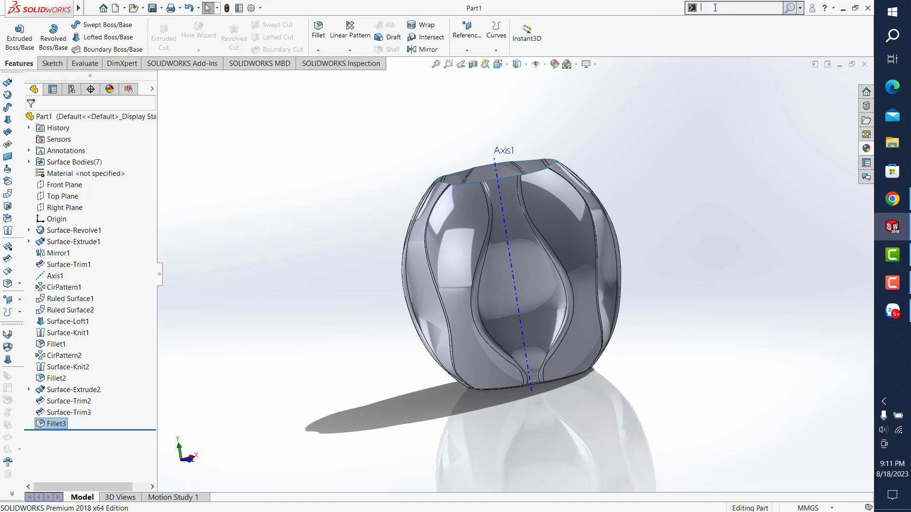
{"action": "type", "text": "th"}
- Thicken Fillet3 by 0.50 mm, flipping the side to clear the error
{"action": "left_click", "coordinate": [712, 22]}
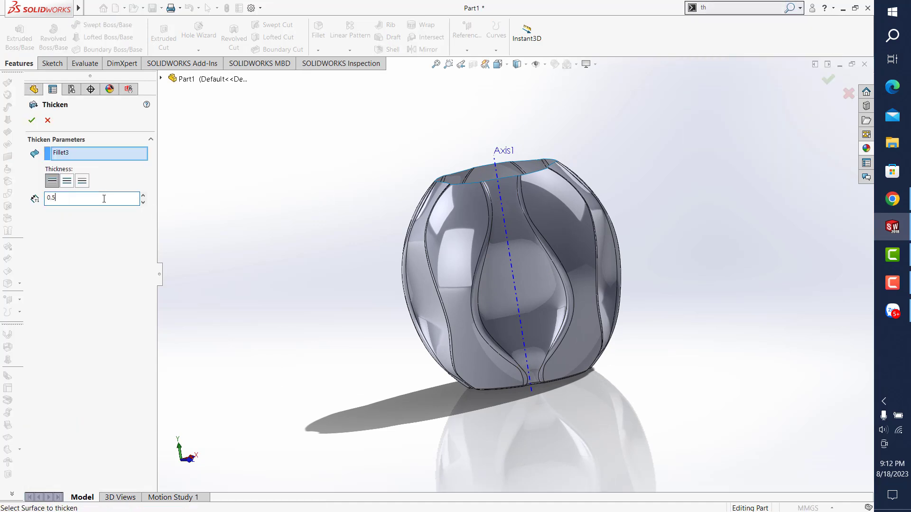
{"action": "left_click", "coordinate": [122, 157]}
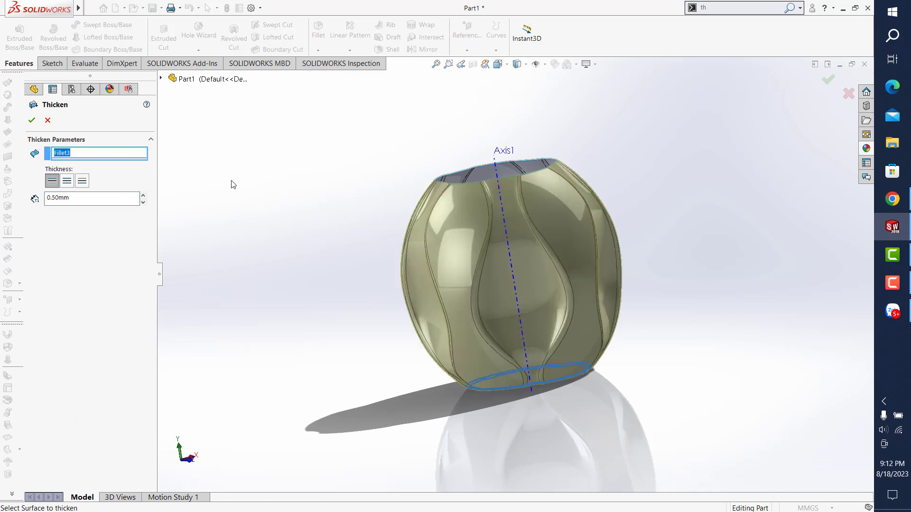
{"action": "mouse_move", "coordinate": [421, 117]}
{"action": "middle_mouse_down"}
{"action": "mouse_move", "coordinate": [610, 187]}
{"action": "mouse_move", "coordinate": [681, 180]}
{"action": "middle_mouse_up"}
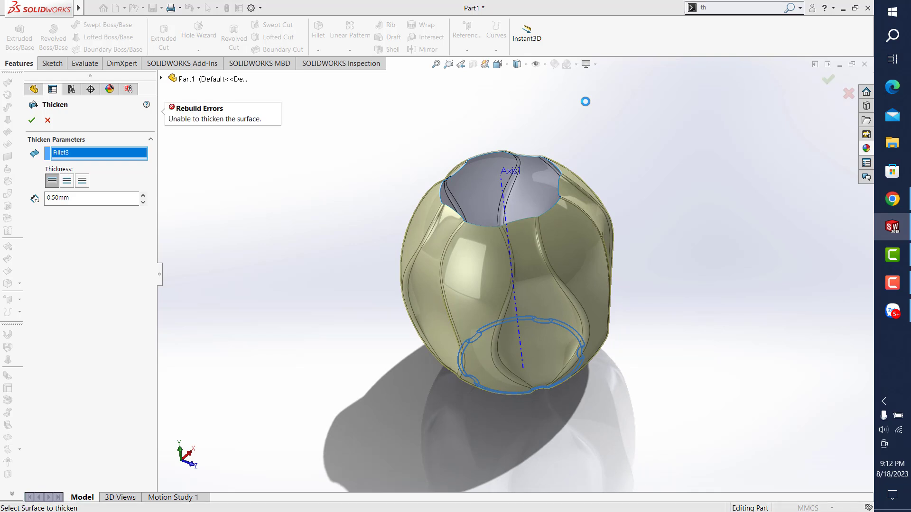
{"action": "left_click", "coordinate": [83, 183]}
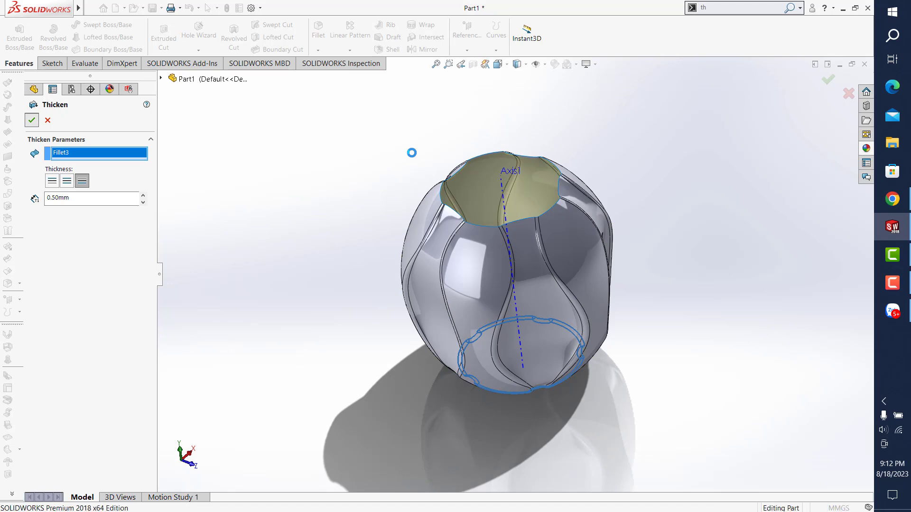
{"action": "mouse_move", "coordinate": [460, 201]}
{"action": "middle_mouse_down"}
{"action": "mouse_move", "coordinate": [520, 252]}
{"action": "mouse_move", "coordinate": [475, 218]}
{"action": "middle_mouse_up"}
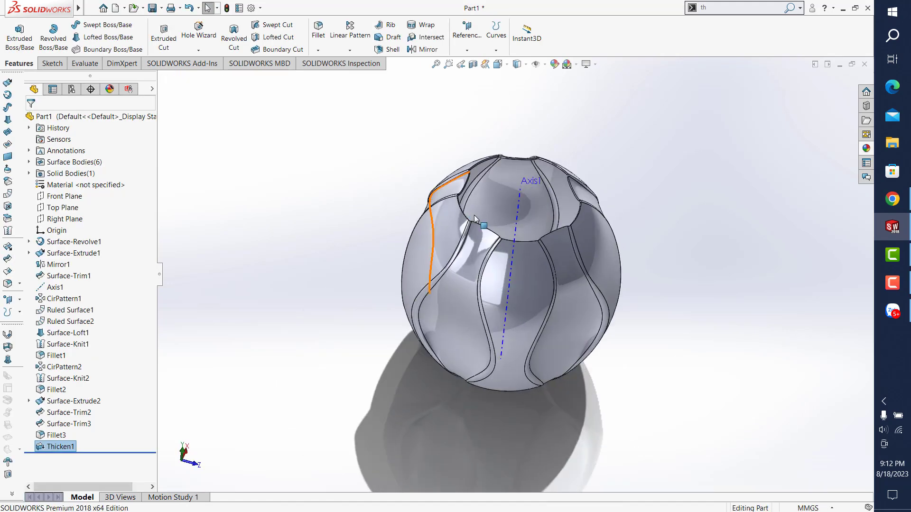
{"action": "left_click", "coordinate": [436, 65]}
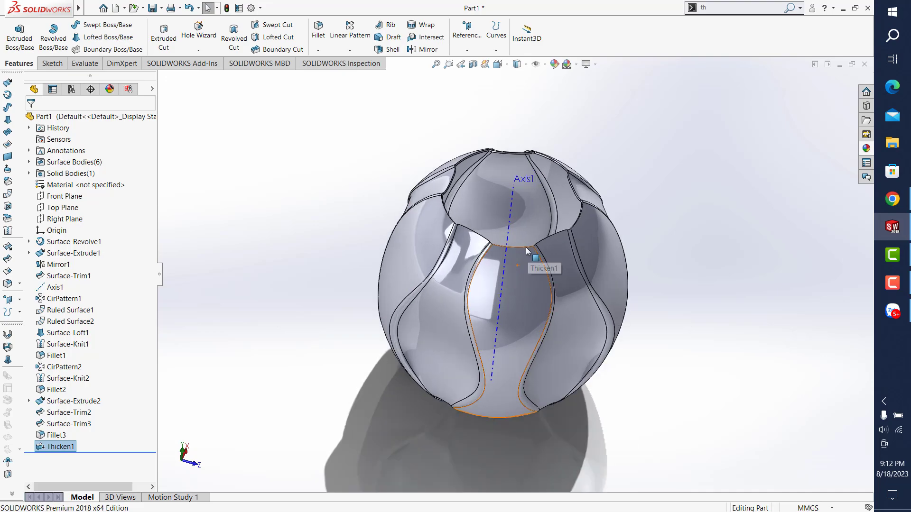
{"action": "mouse_move", "coordinate": [504, 294]}
{"action": "middle_mouse_down"}
{"action": "mouse_move", "coordinate": [458, 353]}
{"action": "mouse_move", "coordinate": [611, 142]}
{"action": "mouse_move", "coordinate": [629, 229]}
{"action": "mouse_move", "coordinate": [585, 174]}
{"action": "middle_mouse_up"}
{"action": "key", "text": "f"}
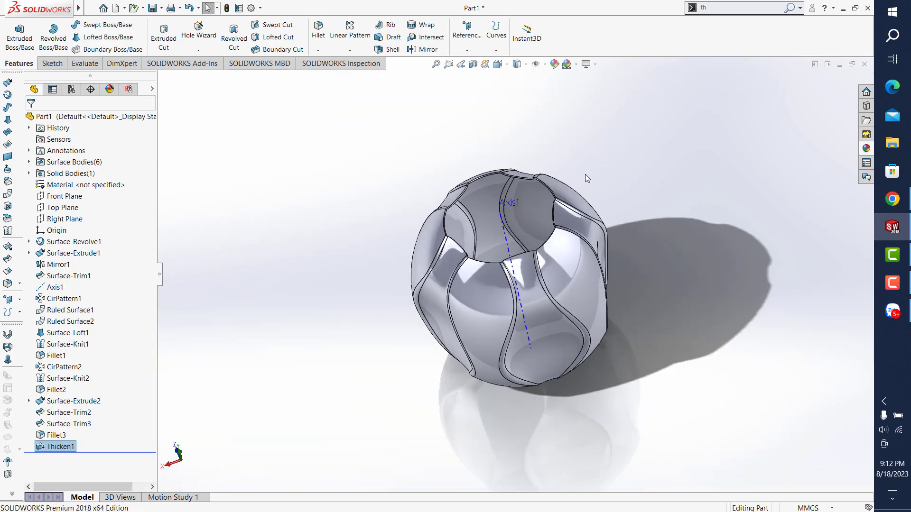